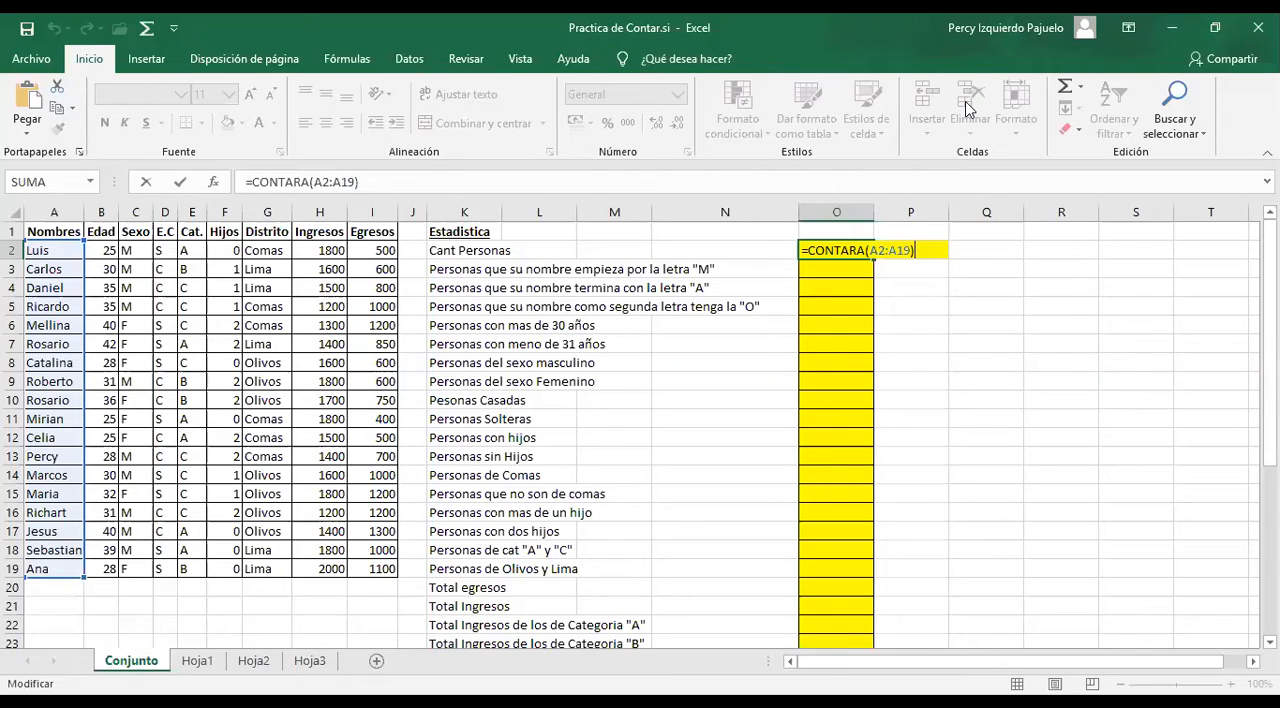
Count all the people in O2 with =CONTARA(A2:A19) and enlarge the sheet zoom to 120%
{"action": "key", "text": "Return"}
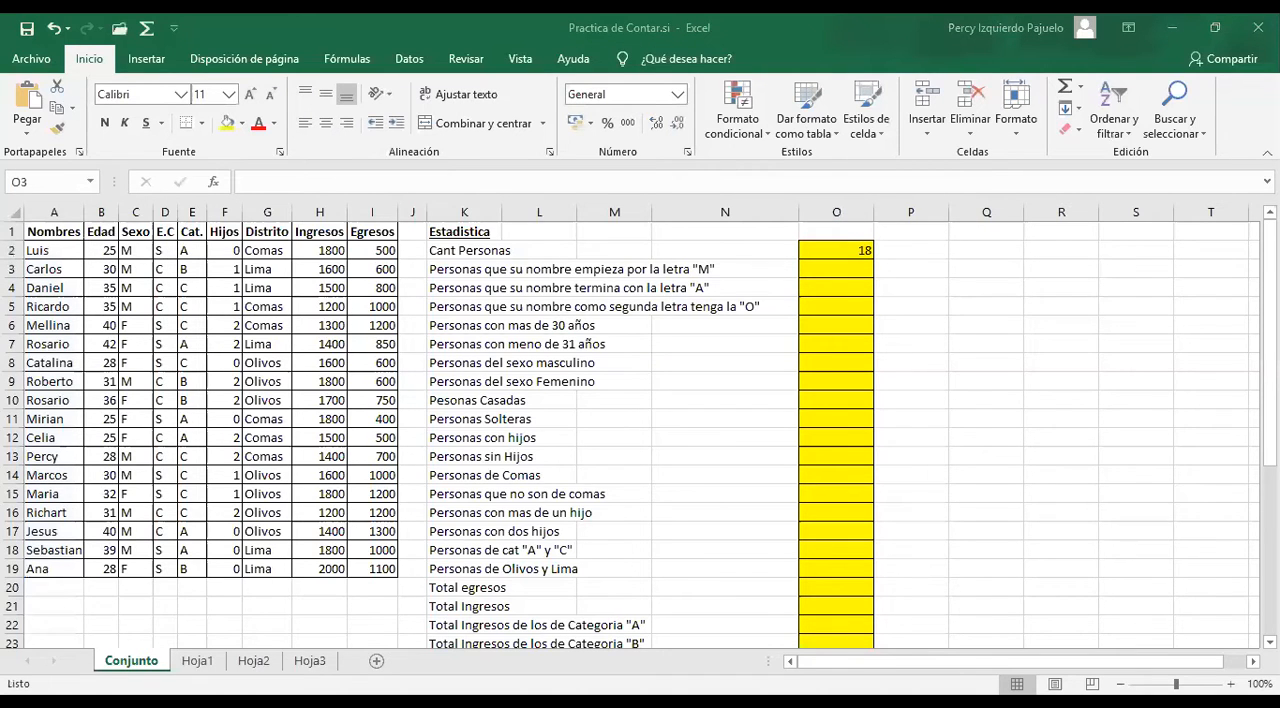
{"action": "left_click", "coordinate": [1231, 683]}
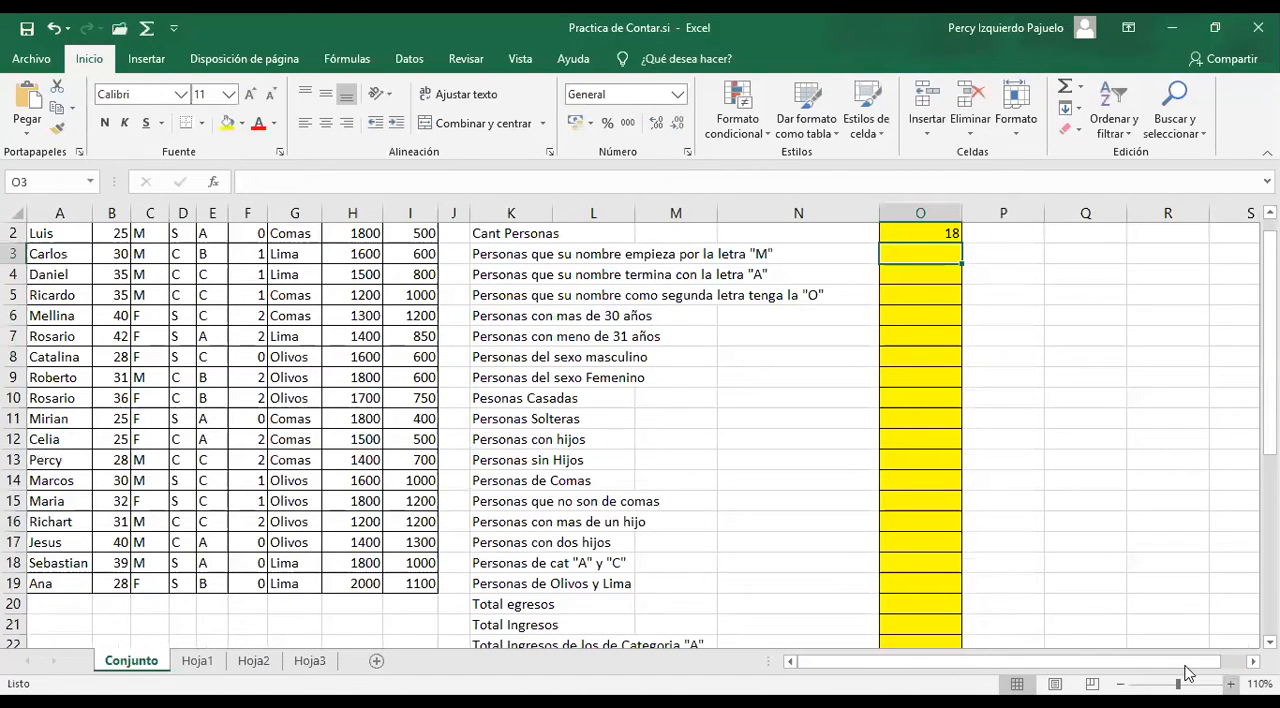
{"action": "left_click", "coordinate": [1231, 683]}
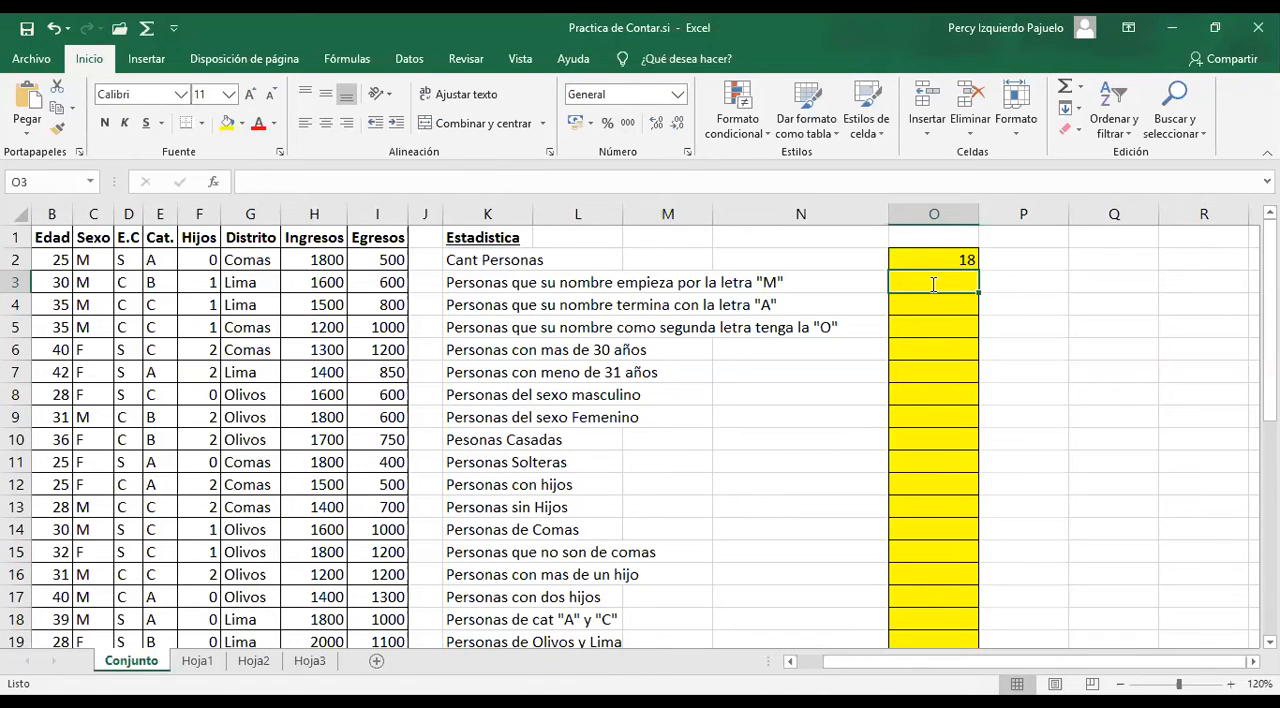
{"action": "type", "text": "="}
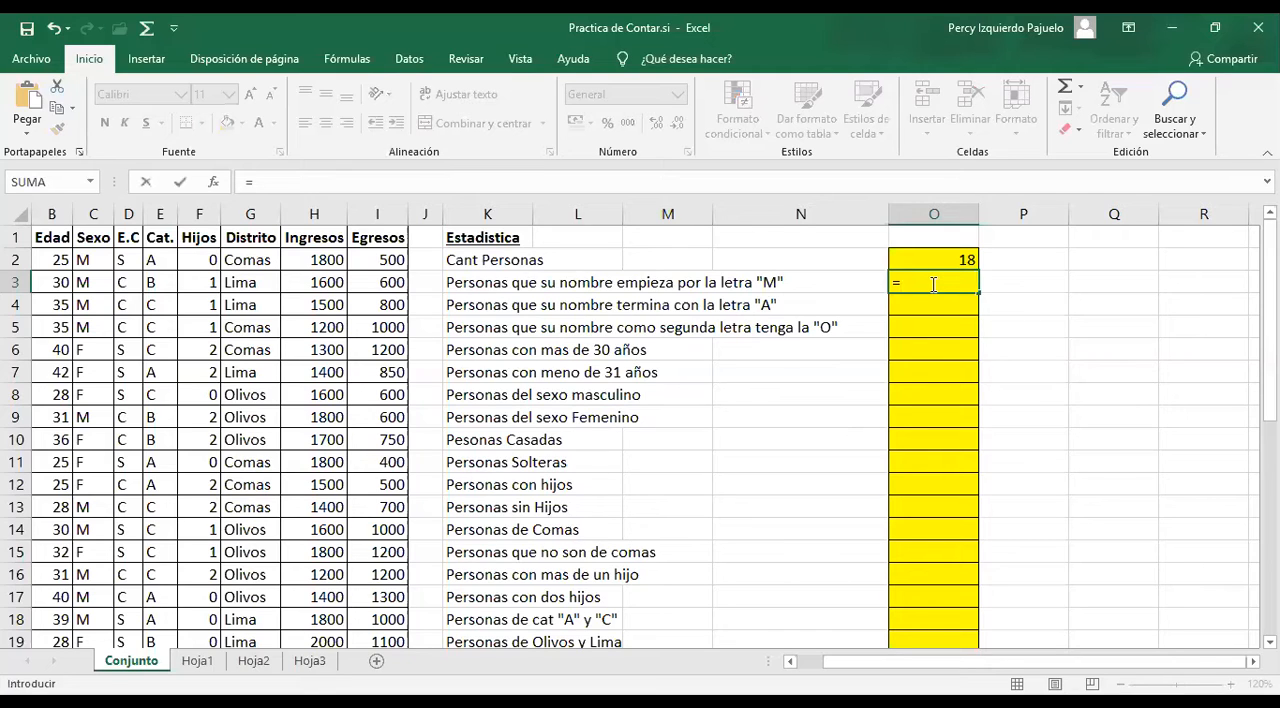
{"action": "type", "text": "CO"}
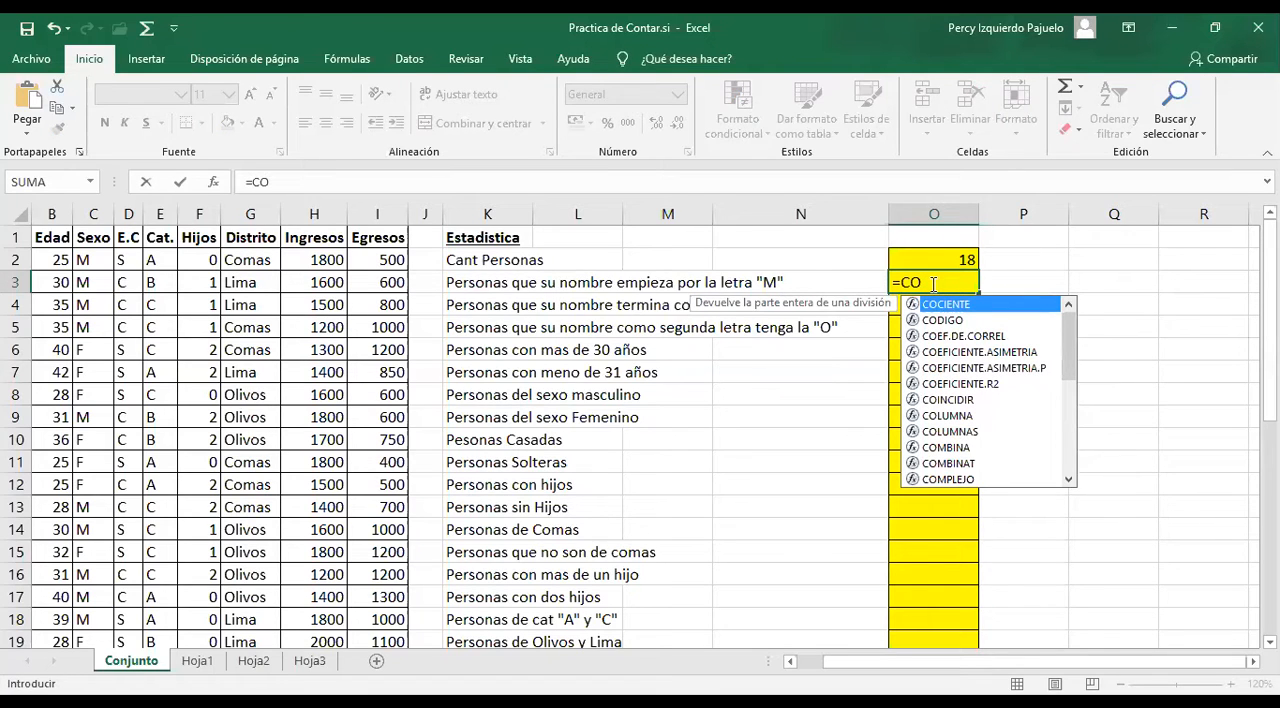
{"action": "type", "text": "NTAR.SI"}
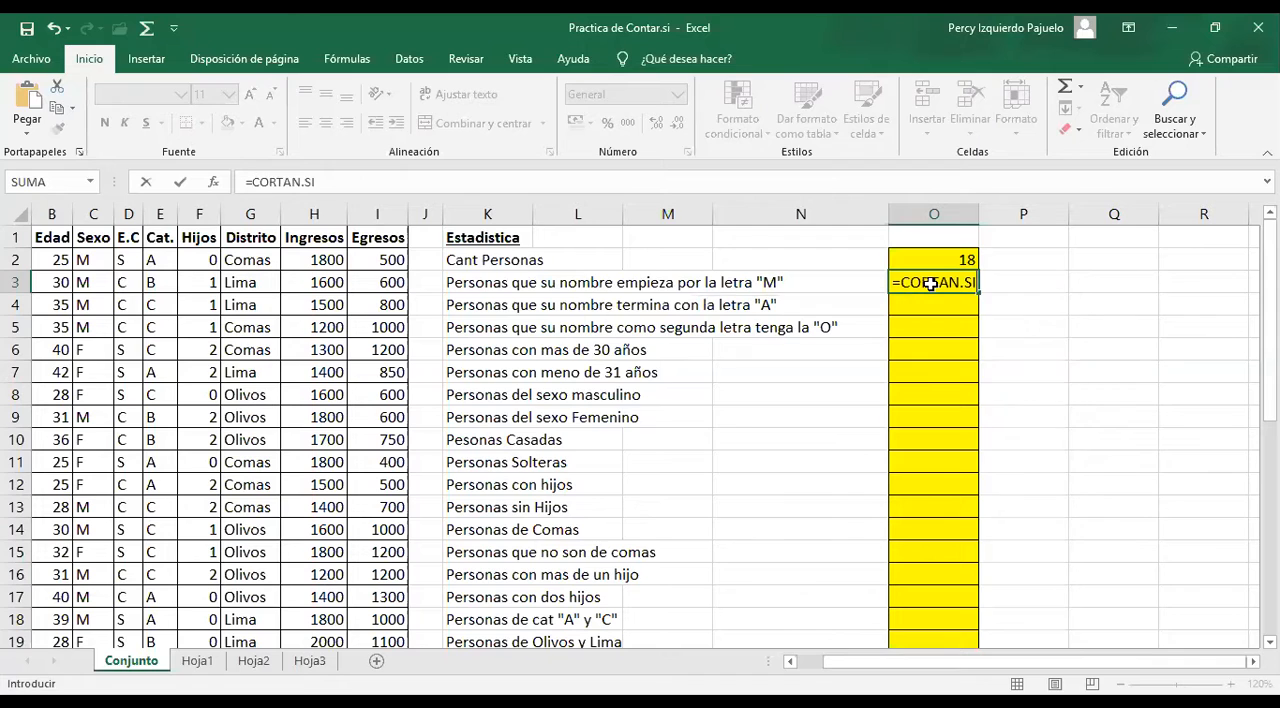
{"action": "key", "text": "Tab"}
Count the people whose name starts with "M" by entering =CONTAR.SI(A2:A19,"M*") in O3
{"action": "left_click", "coordinate": [935, 282]}
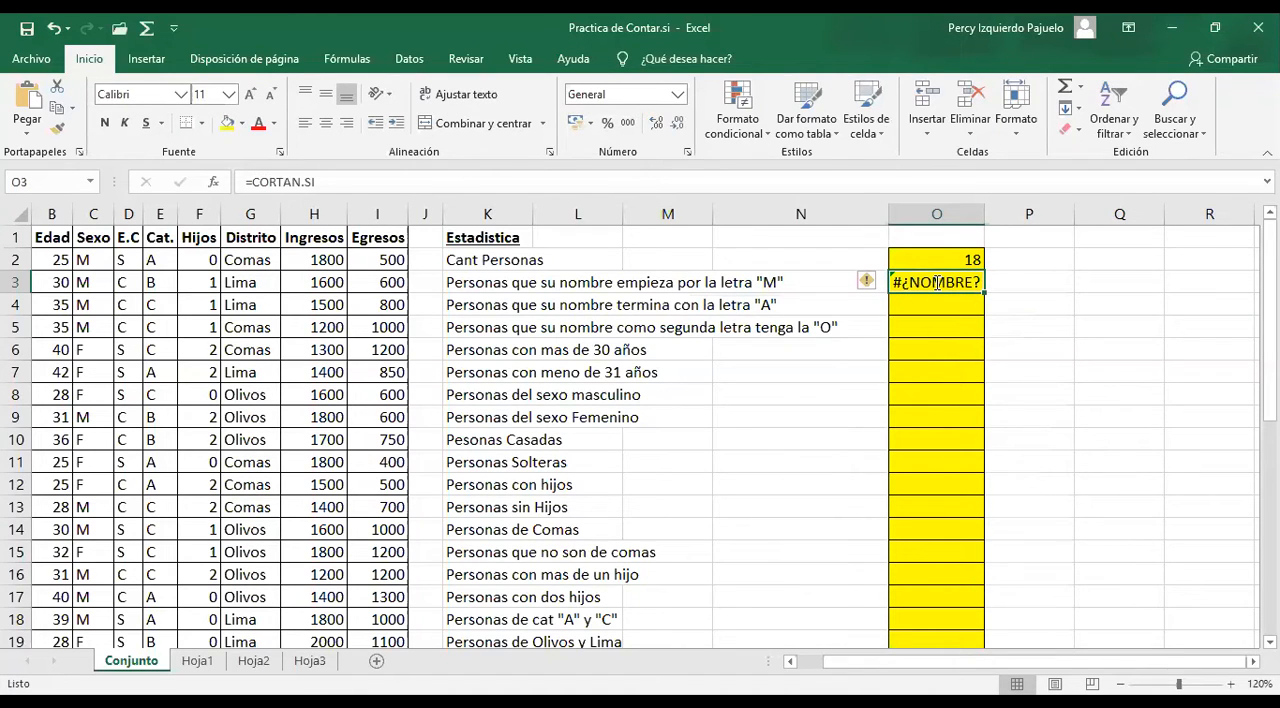
{"action": "type", "text": "=CONTAR.SI("}
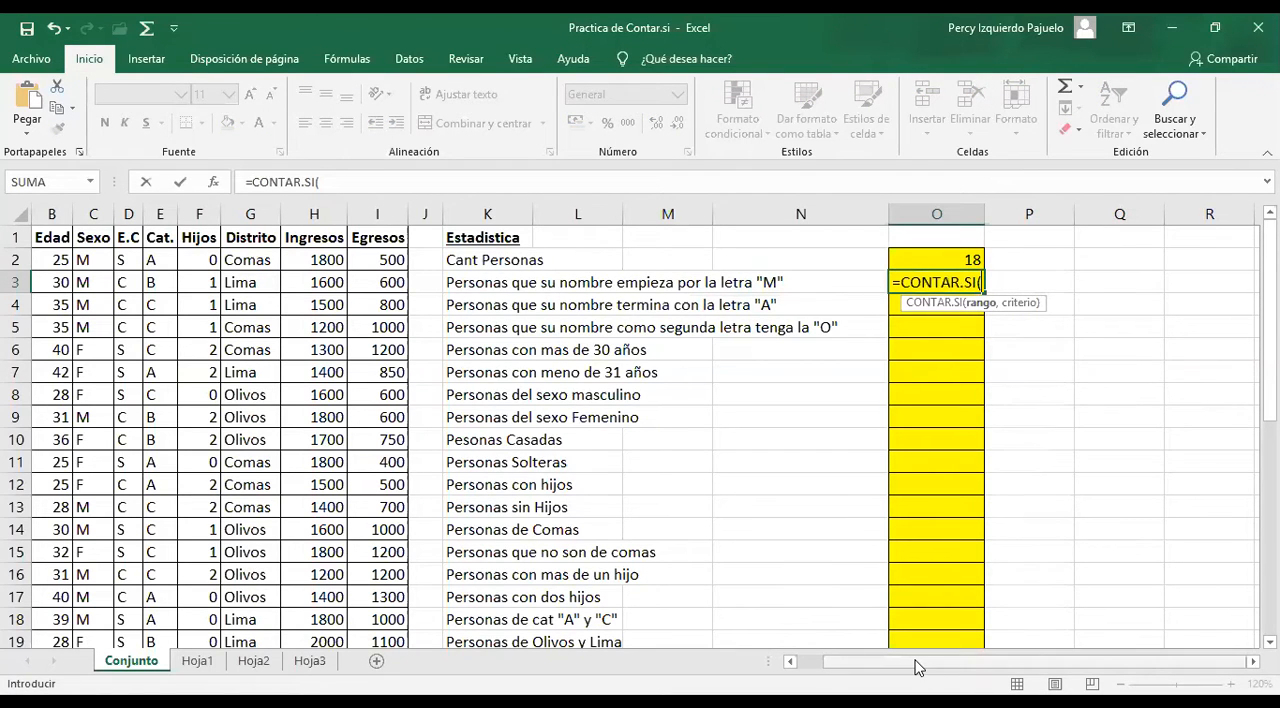
{"action": "left_click", "coordinate": [279, 179]}
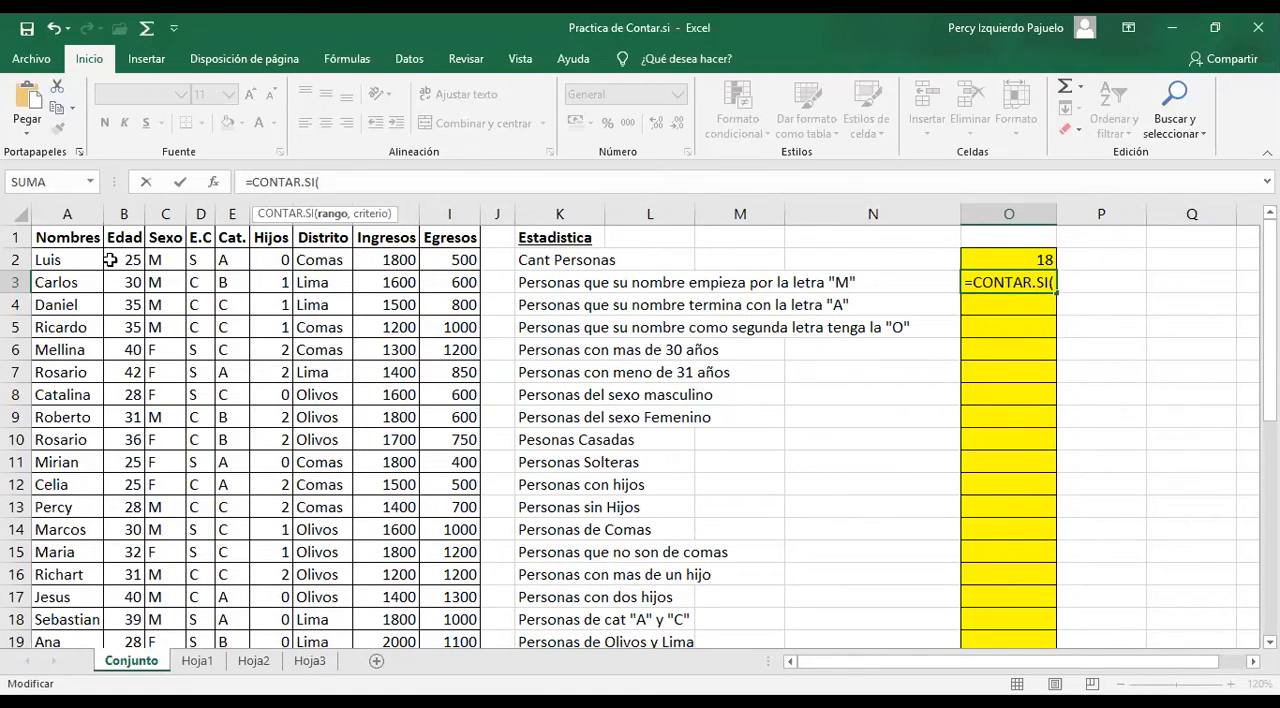
{"action": "left_click", "coordinate": [78, 260]}
{"action": "key", "text": "ctrl+shift+Down"}
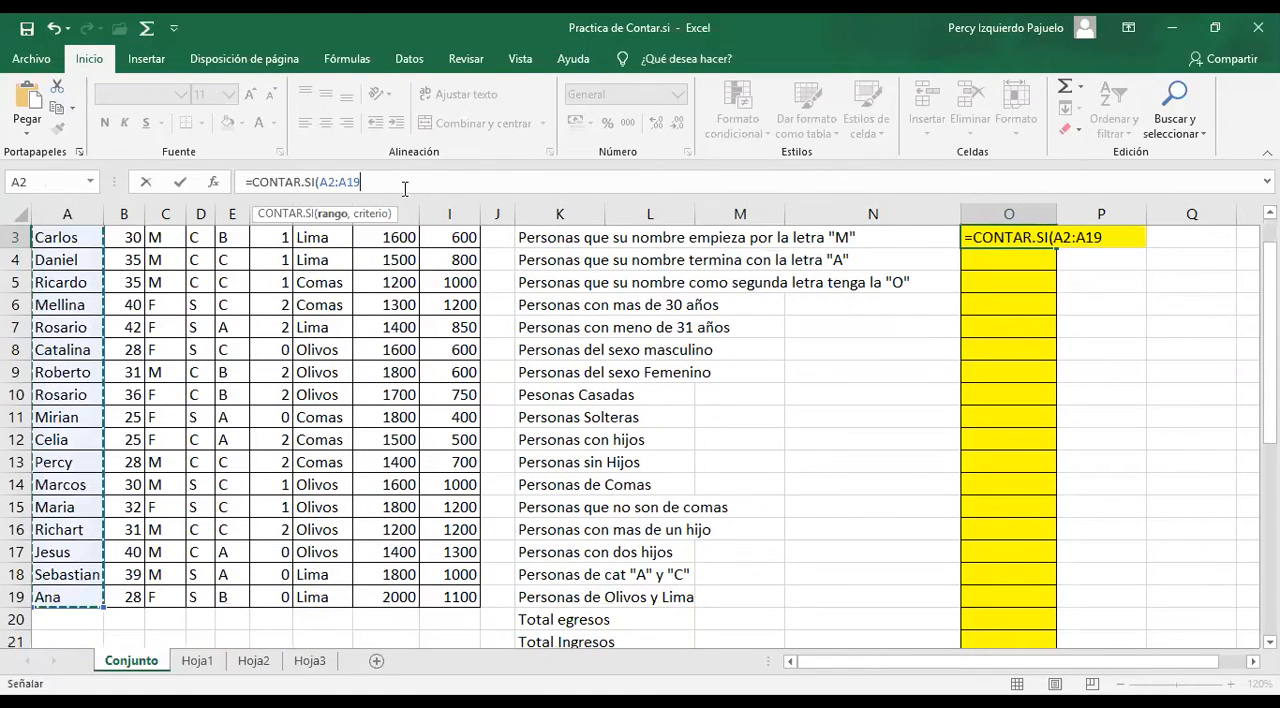
{"action": "type", "text": ",\""}
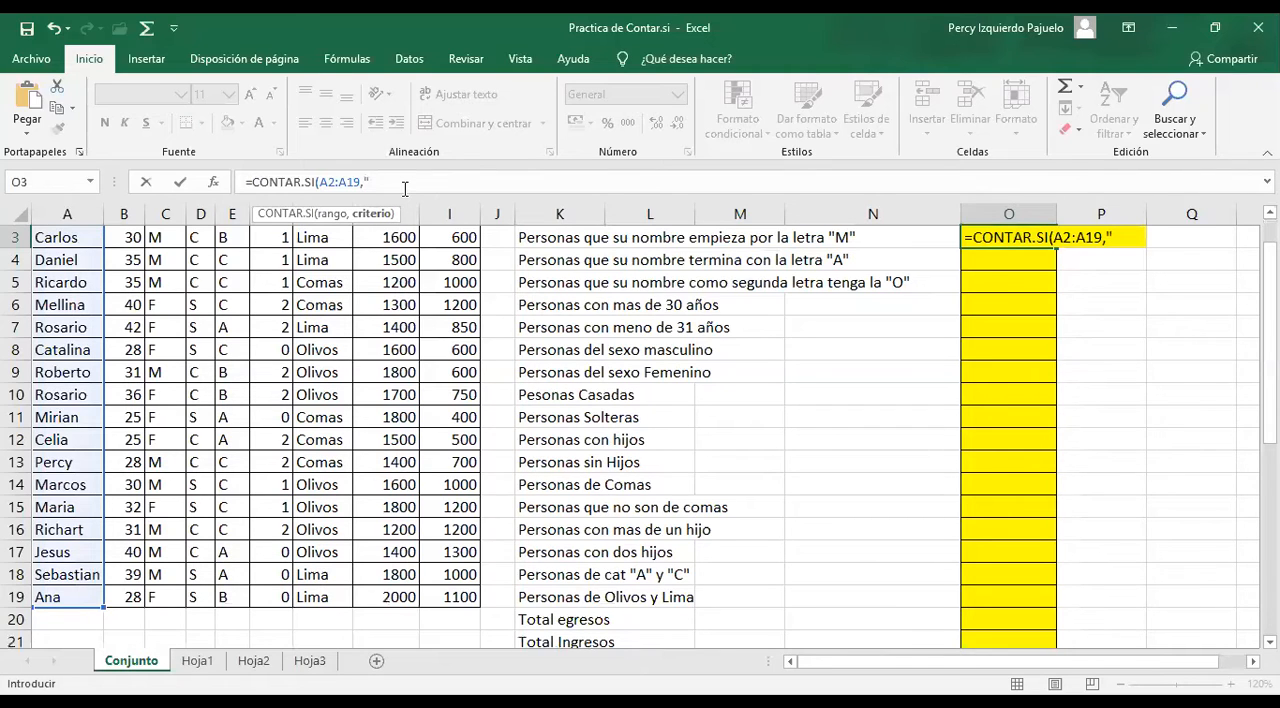
{"action": "type", "text": "M*\")"}
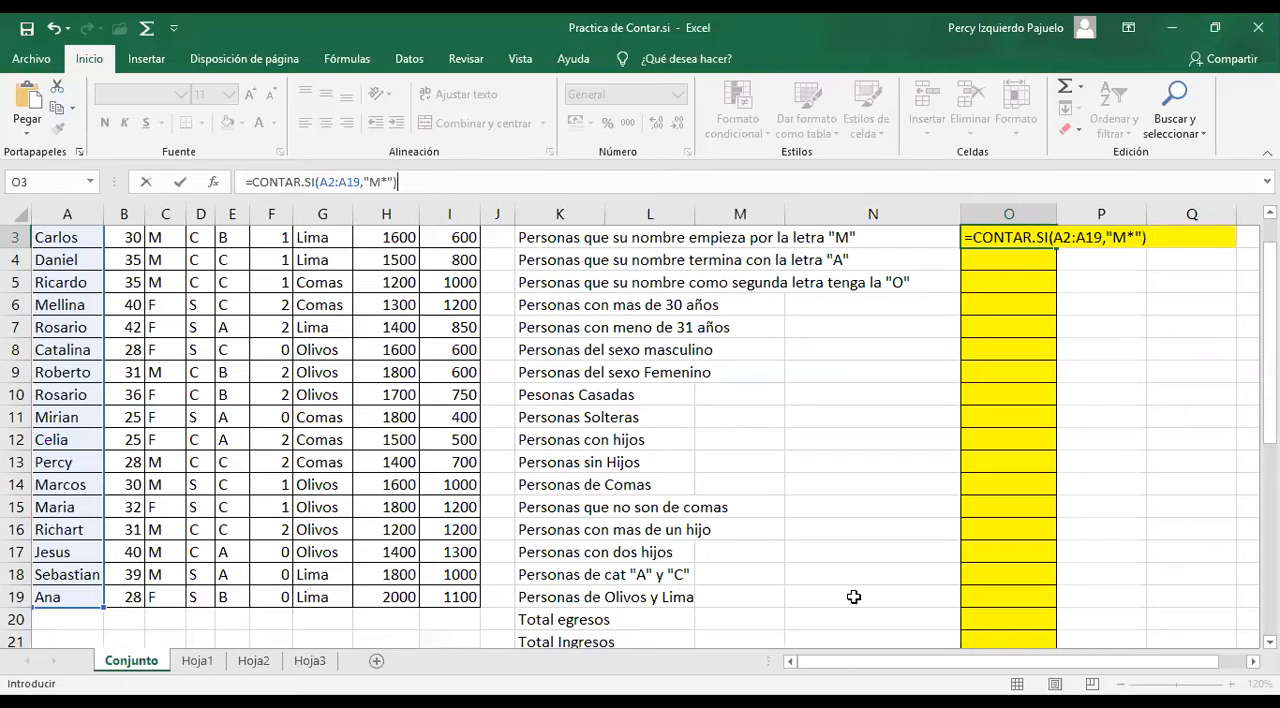
{"action": "key", "text": "Return"}
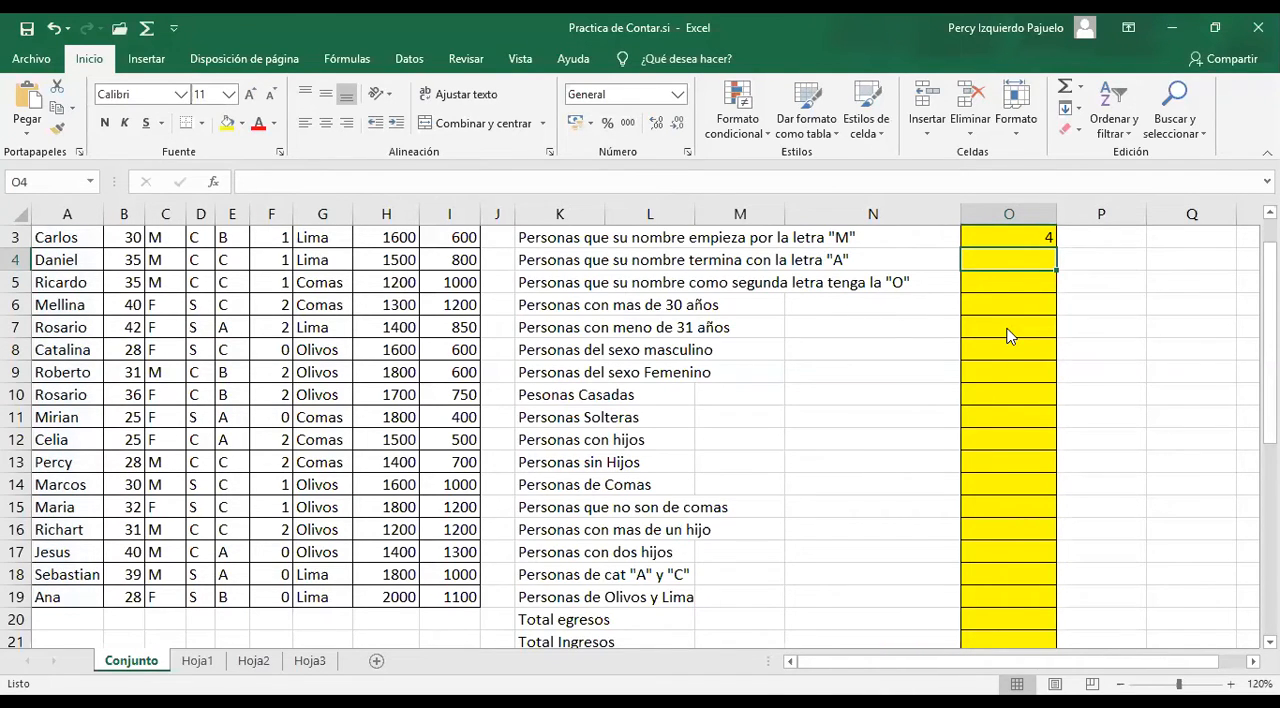
{"action": "type", "text": "=CONTAR.SI("}
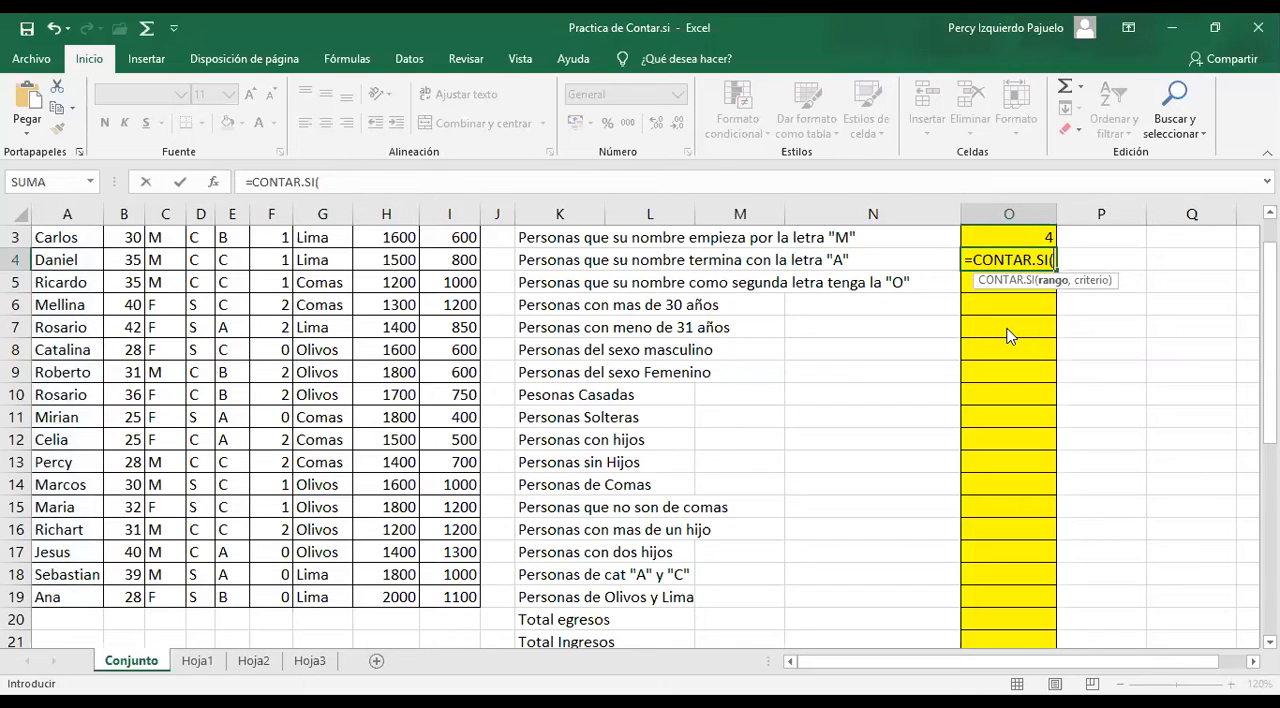
{"action": "left_click", "coordinate": [365, 177]}
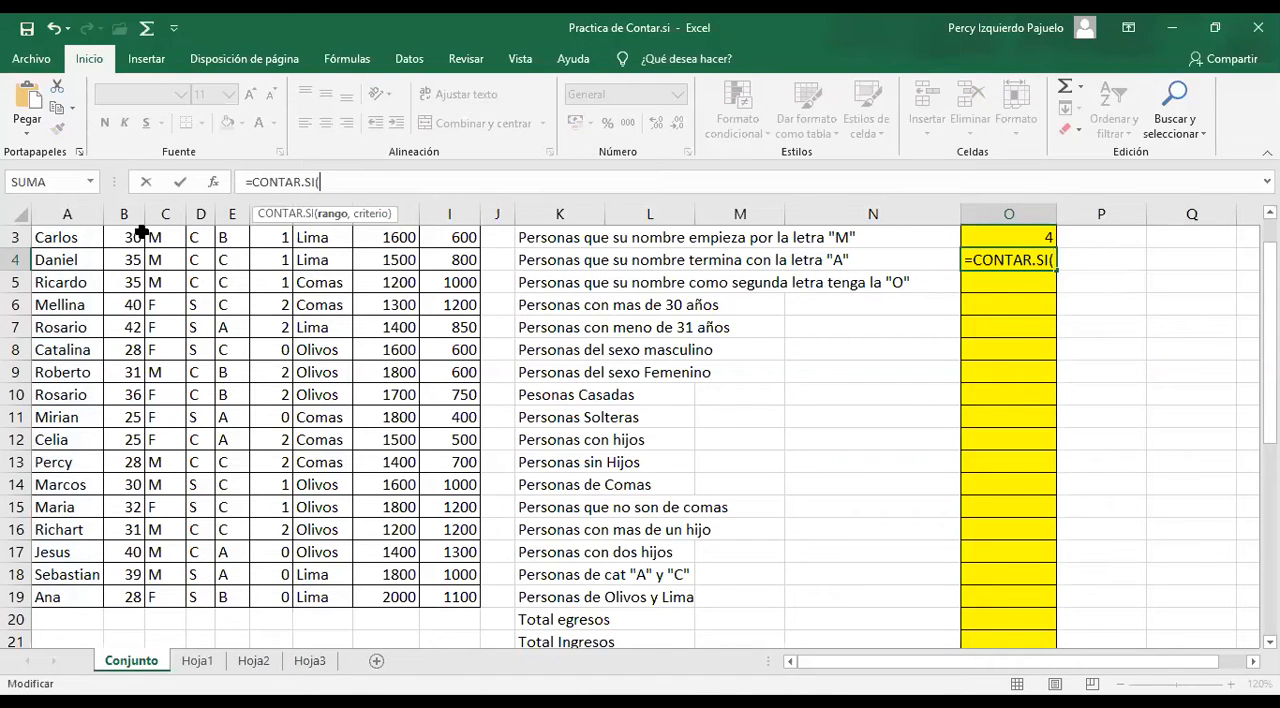
{"action": "left_click", "coordinate": [72, 238]}
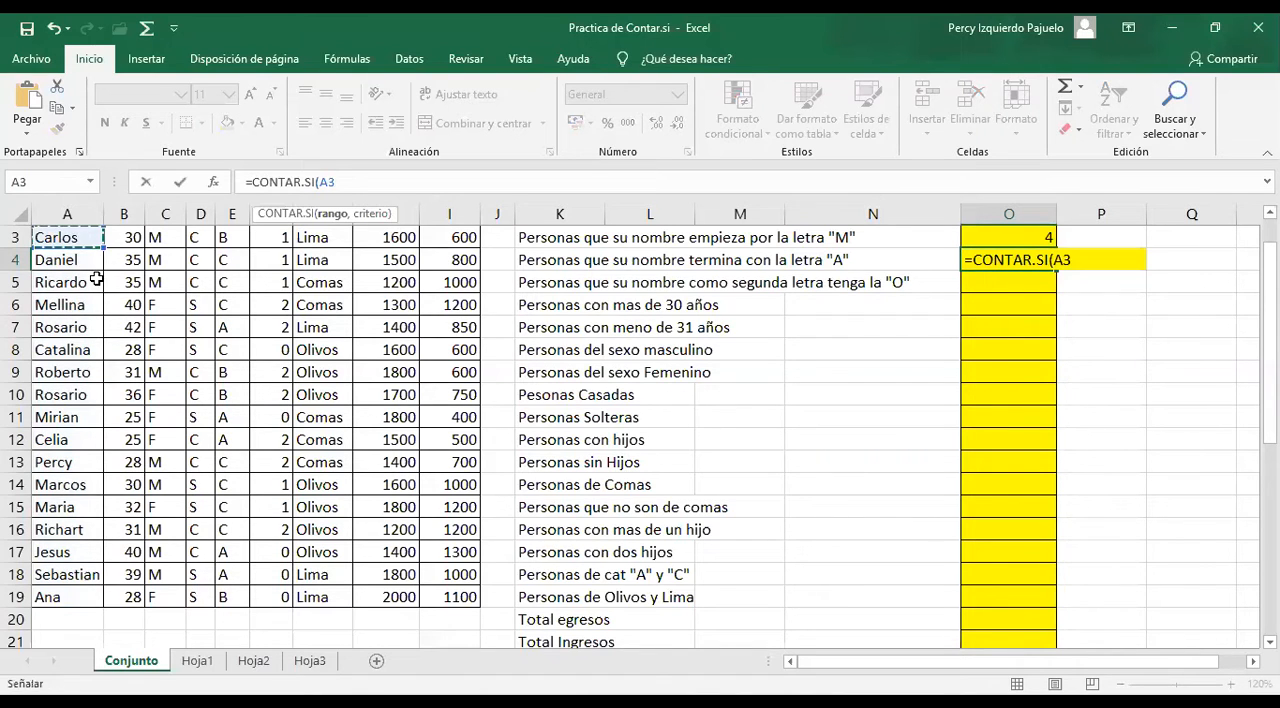
{"action": "key", "text": "Up"}
{"action": "key", "text": "Up"}
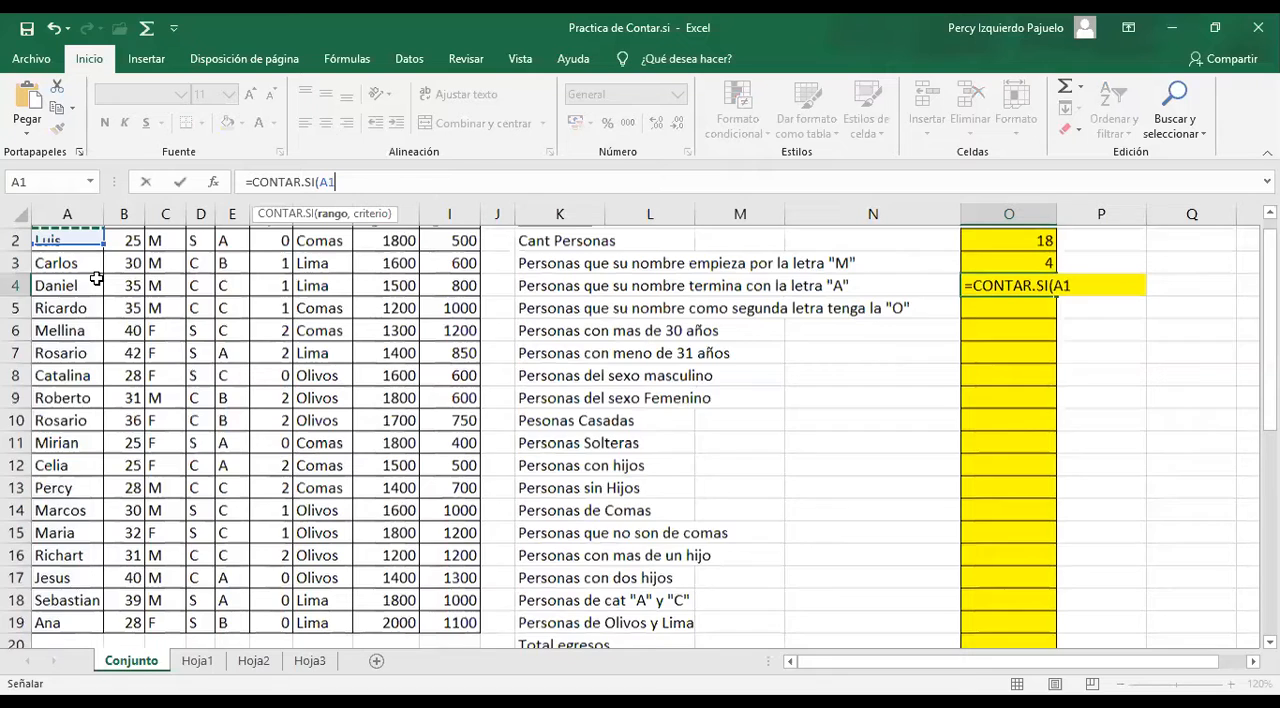
{"action": "key", "text": "Escape"}
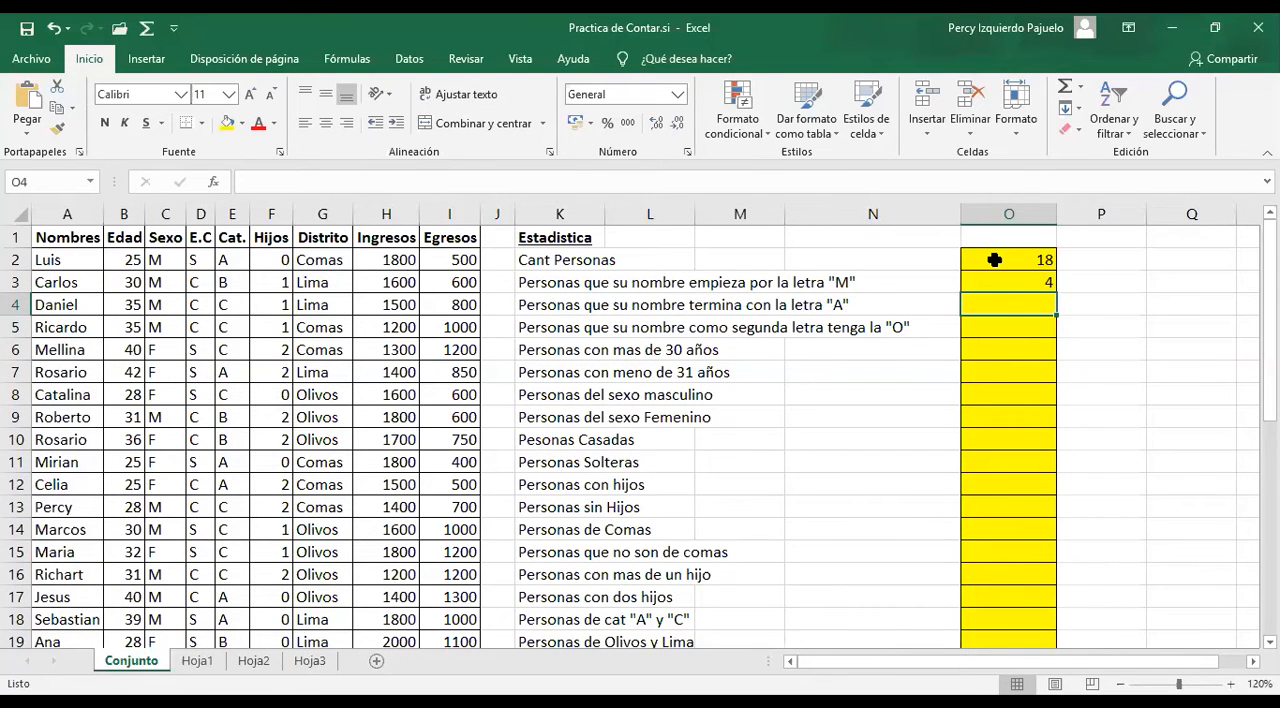
Review the ranges used by the existing counting formulas in O2 and O3
{"action": "key", "text": "Up"}
{"action": "key", "text": "Up"}
{"action": "key", "text": "F2"}
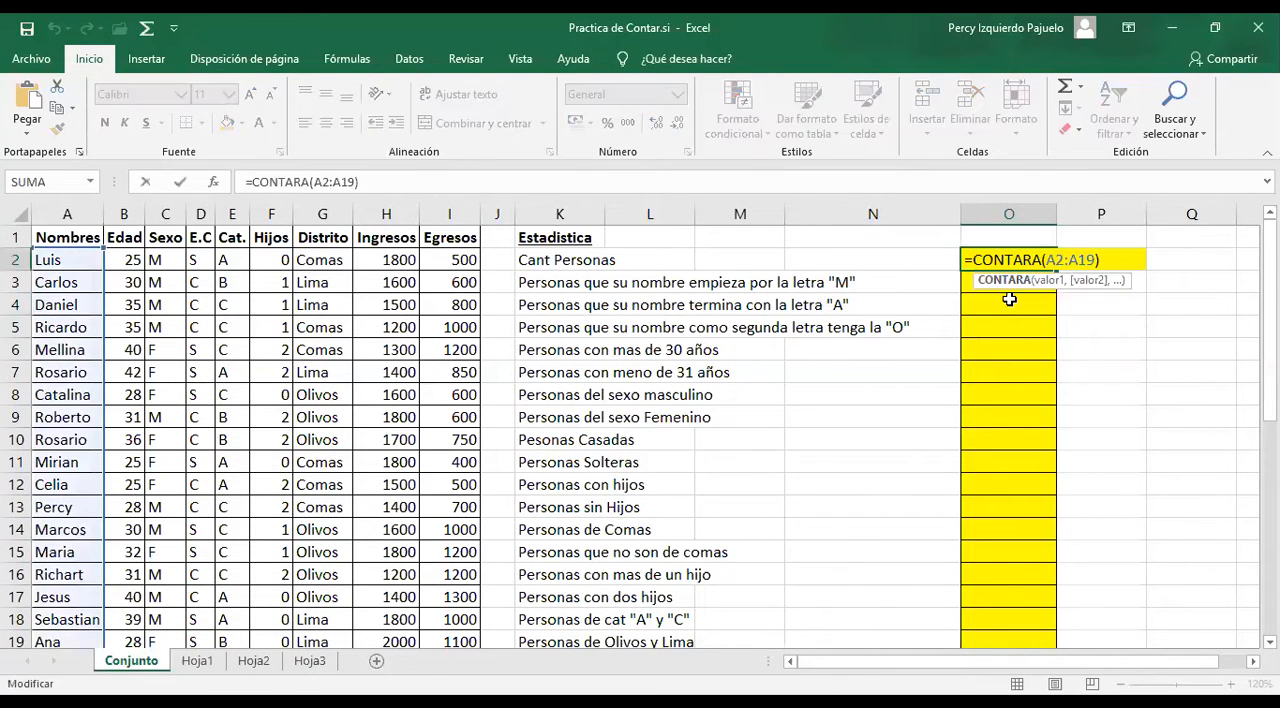
{"action": "key", "text": "Return"}
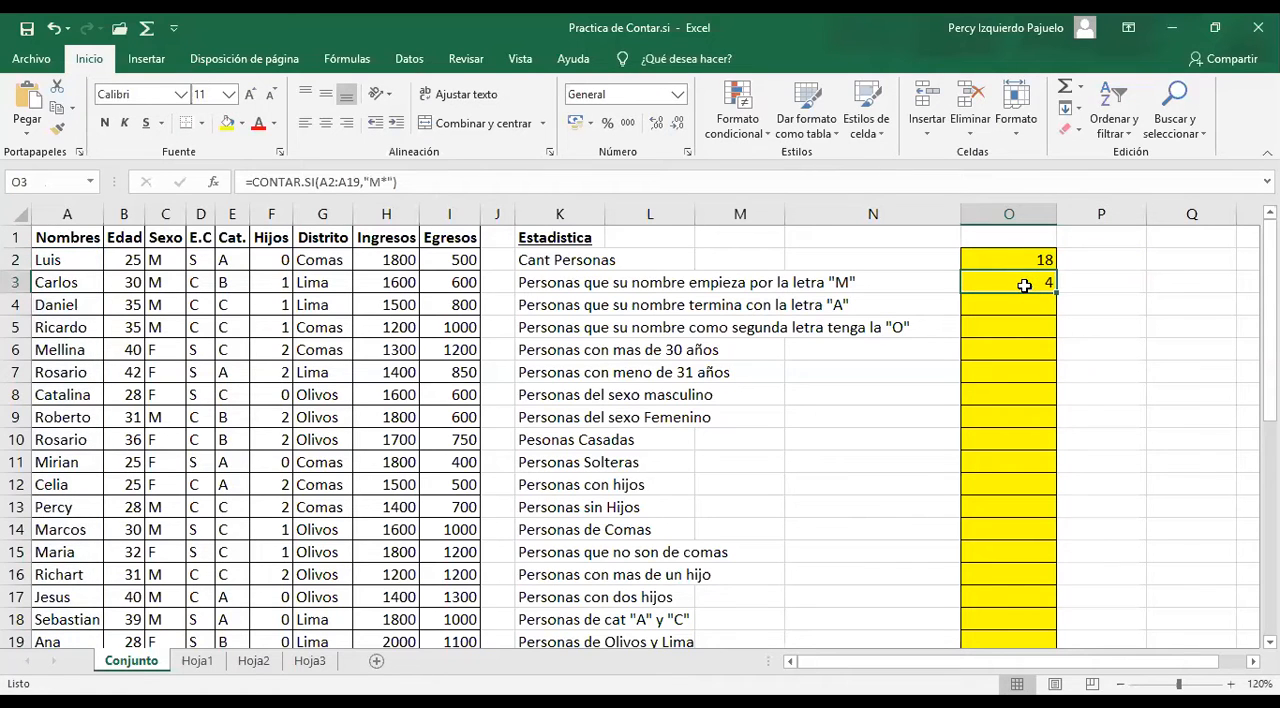
{"action": "double_click", "coordinate": [1035, 291]}
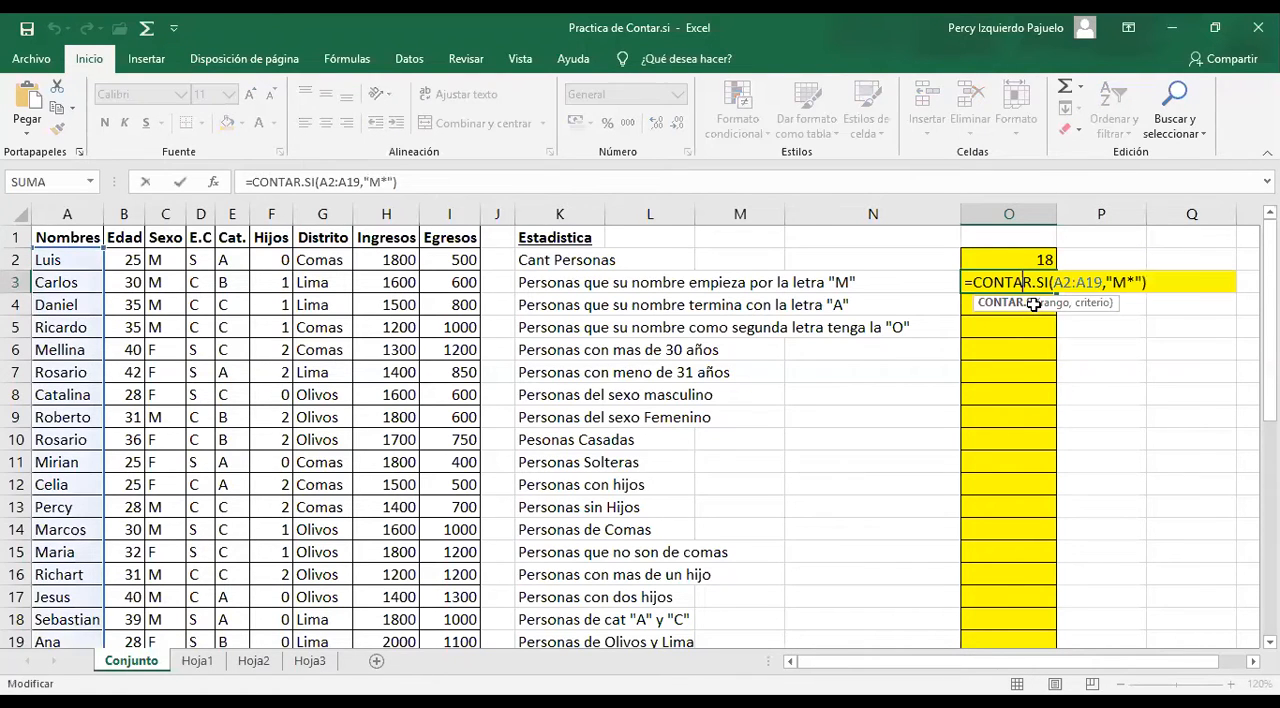
{"action": "key", "text": "Return"}
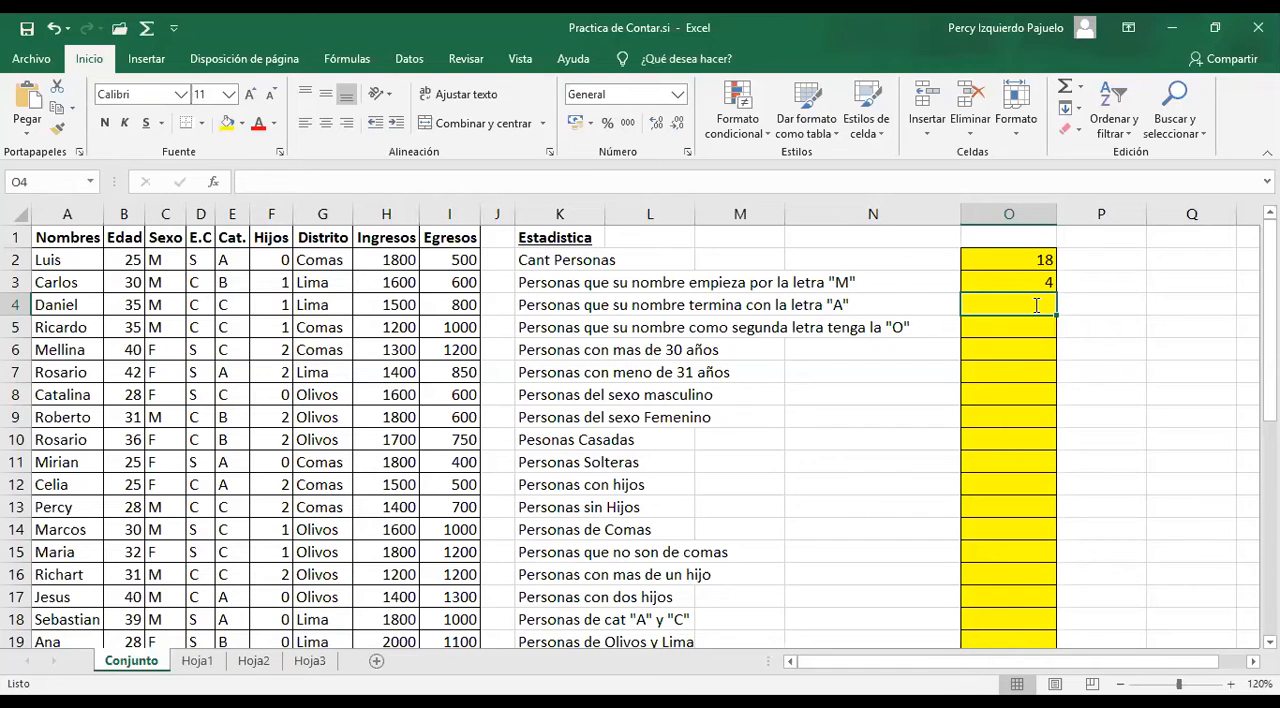
Count the people whose name ends with "A" by entering =CONTAR.SI(A2:A19,"*A") in O4
{"action": "type", "text": "=CONTAR.SI("}
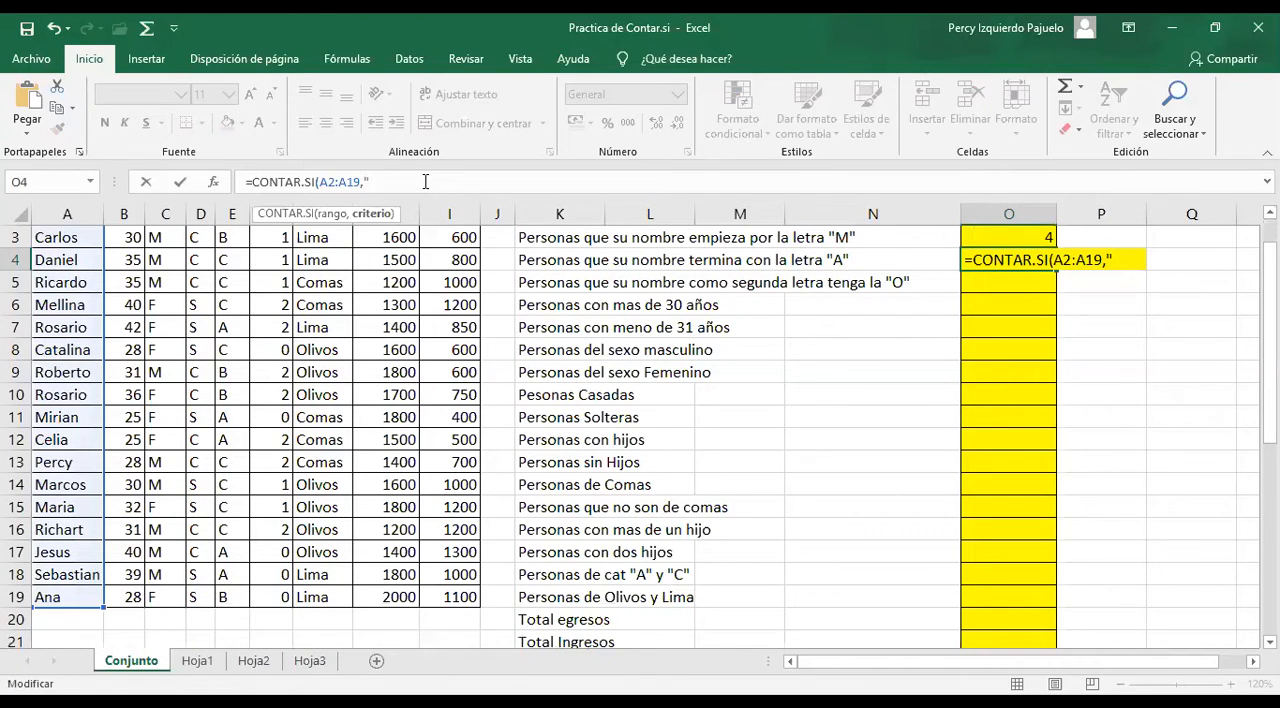
{"action": "type", "text": "*A\")"}
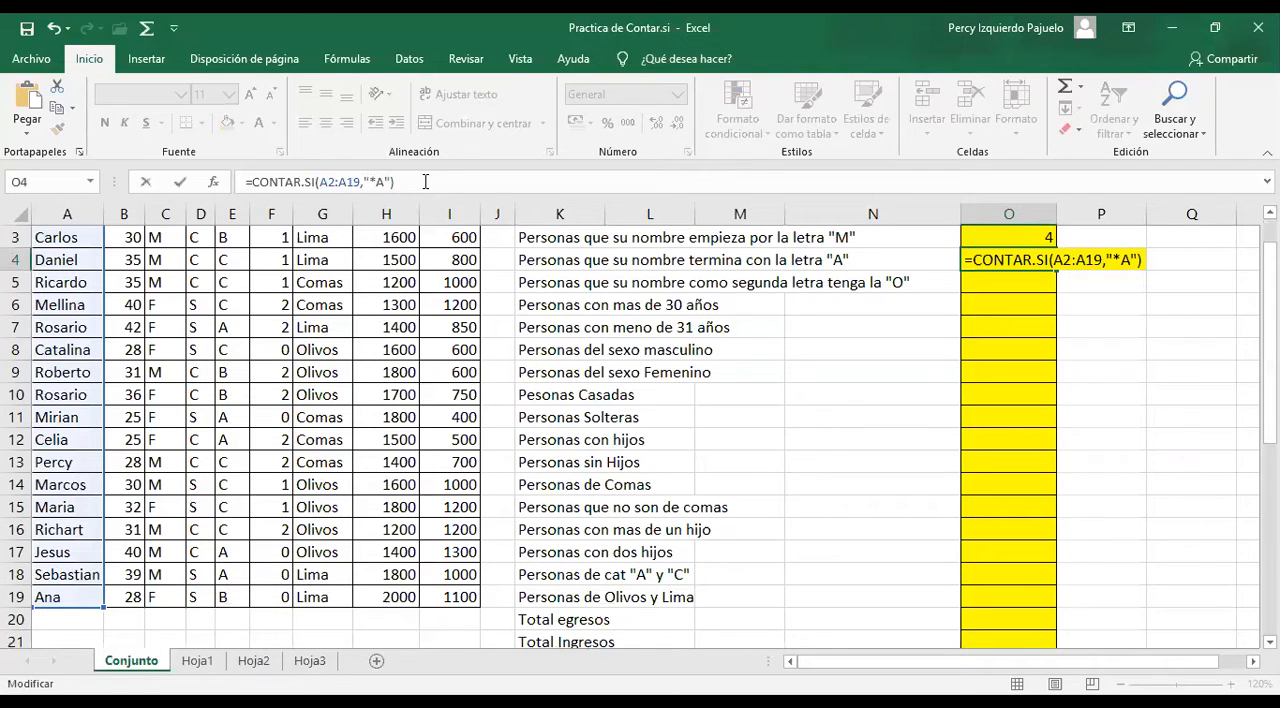
{"action": "key", "text": "Return"}
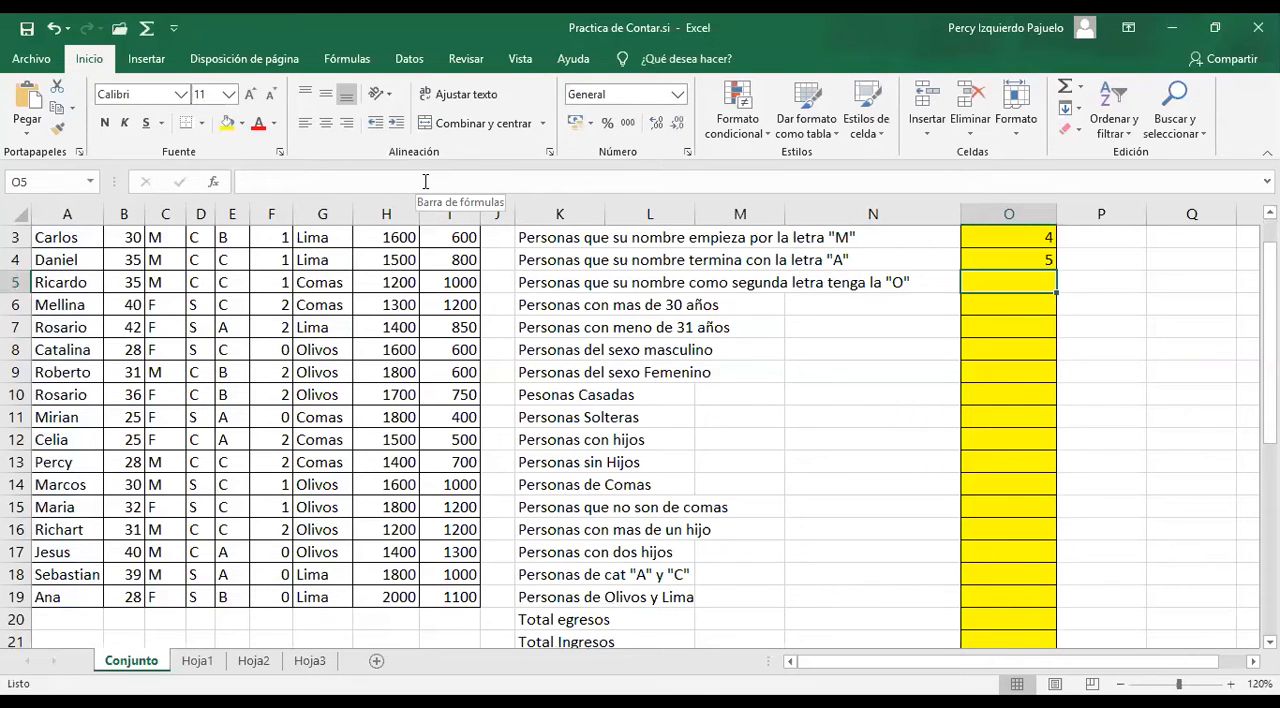
Count the people whose name has "O" as second letter by entering =CONTAR.SI(A2:A19,"?O*") in O5
{"action": "type", "text": "=CONTAR.SI("}
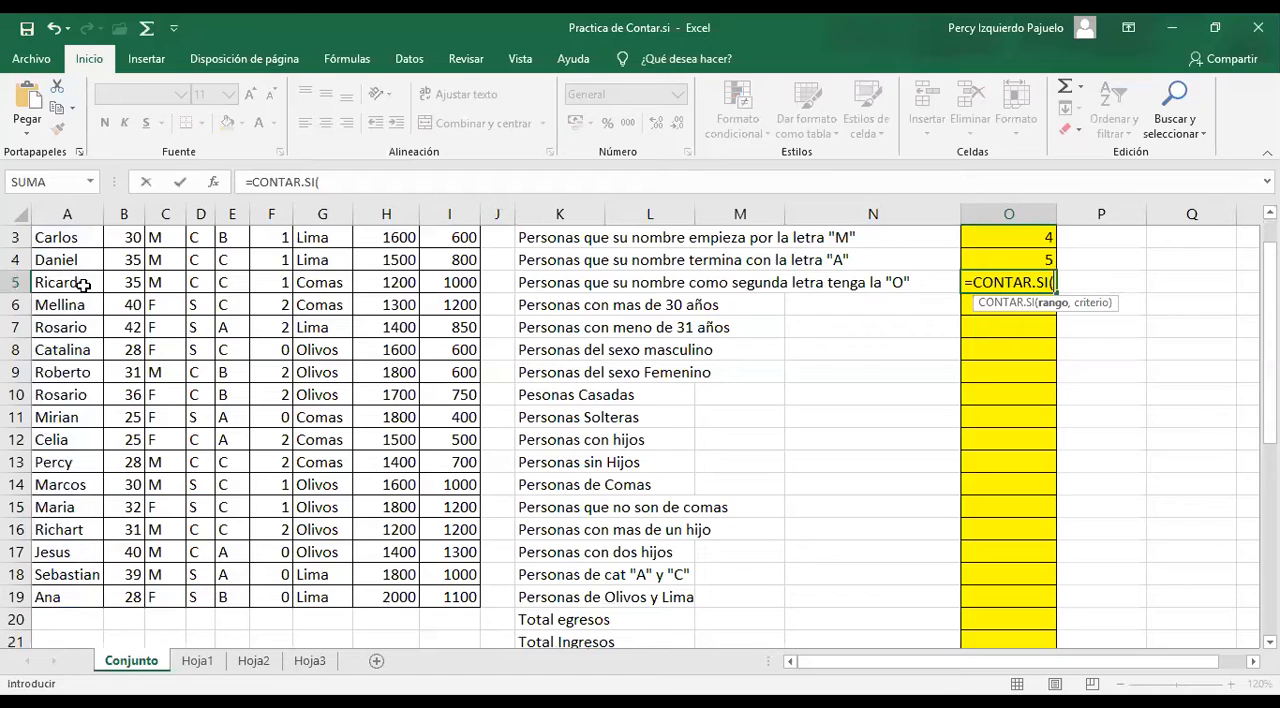
{"action": "left_click", "coordinate": [388, 179]}
{"action": "type", "text": "A2:A19"}
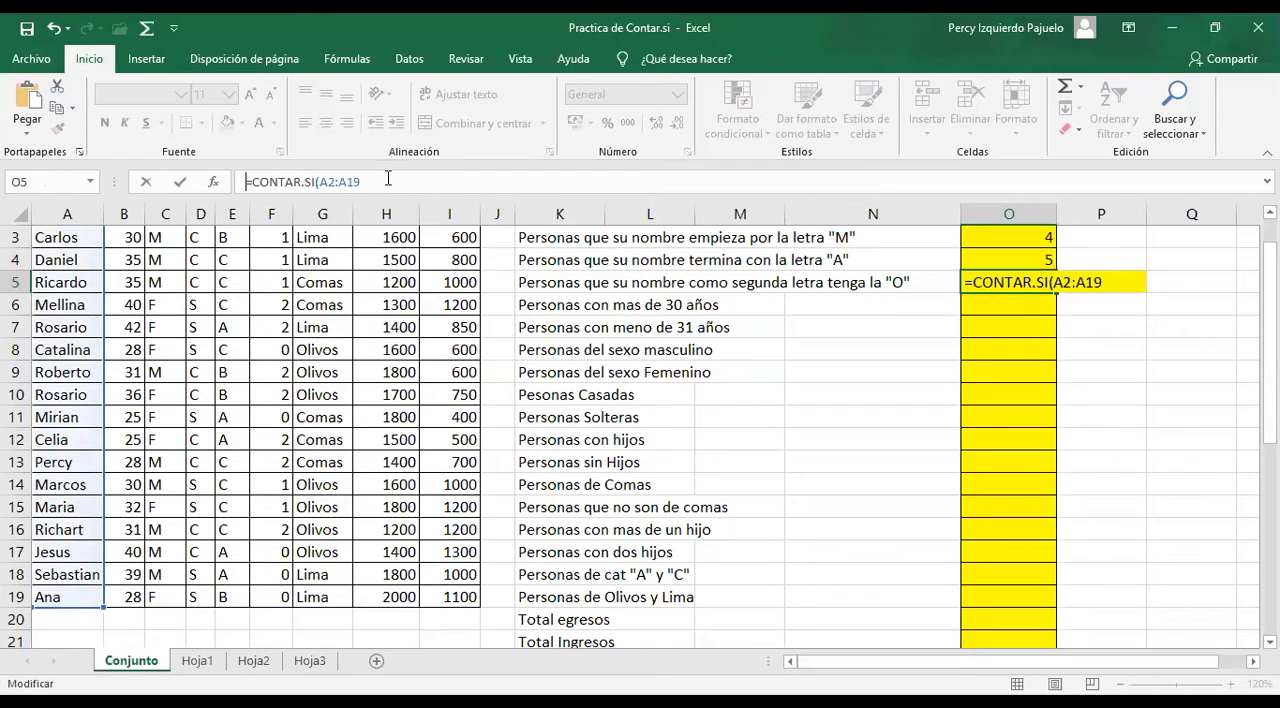
{"action": "type", "text": ","}
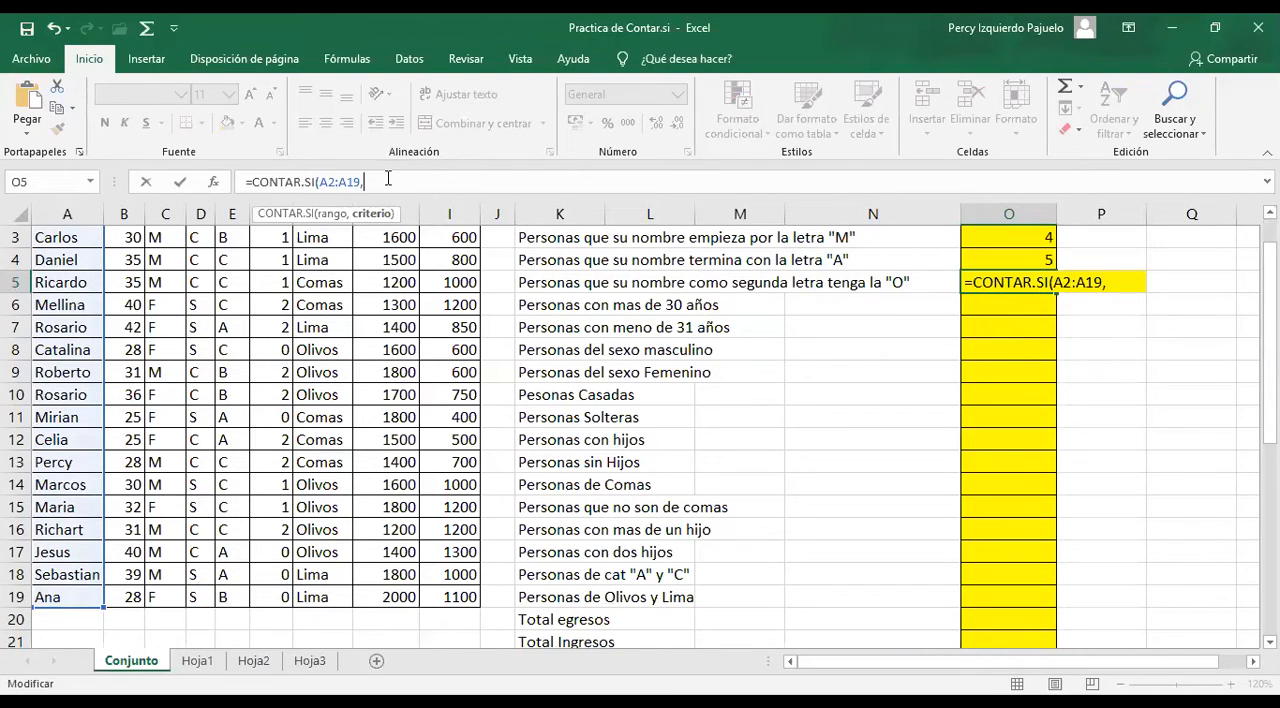
{"action": "type", "text": "\"?"}
{"action": "type", "text": "O*\")"}
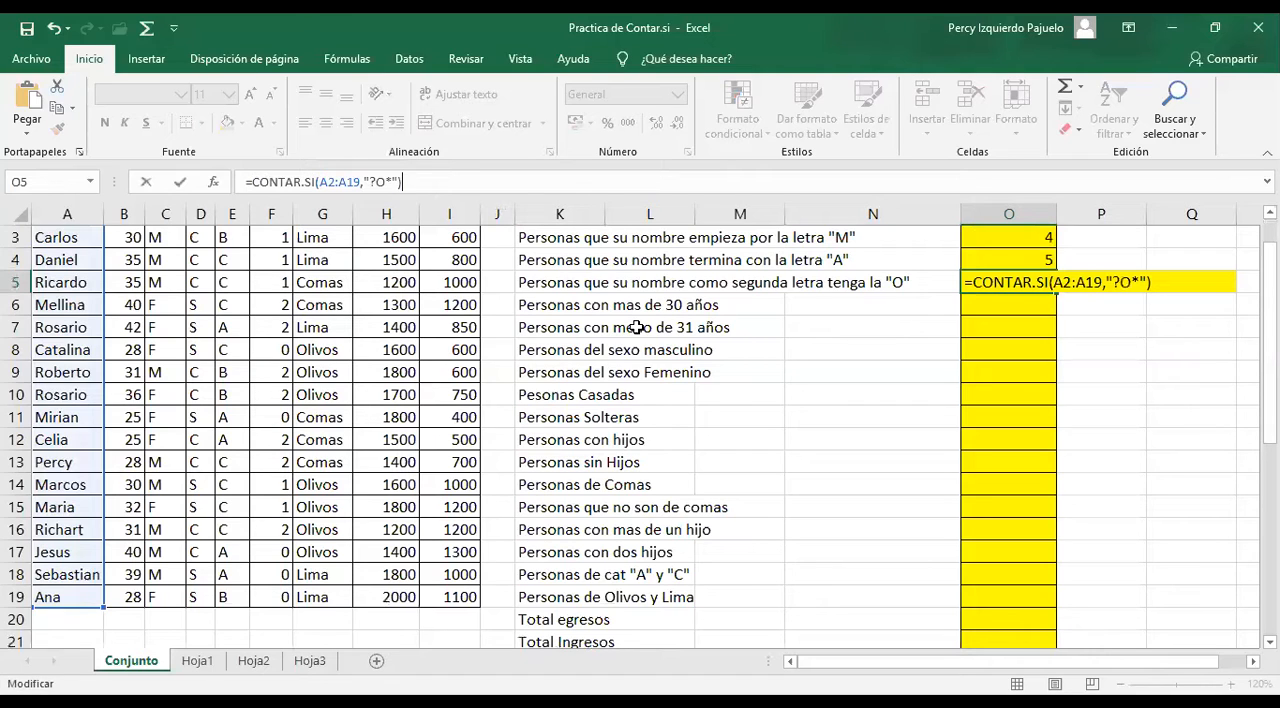
{"action": "key", "text": "ctrl+Return"}
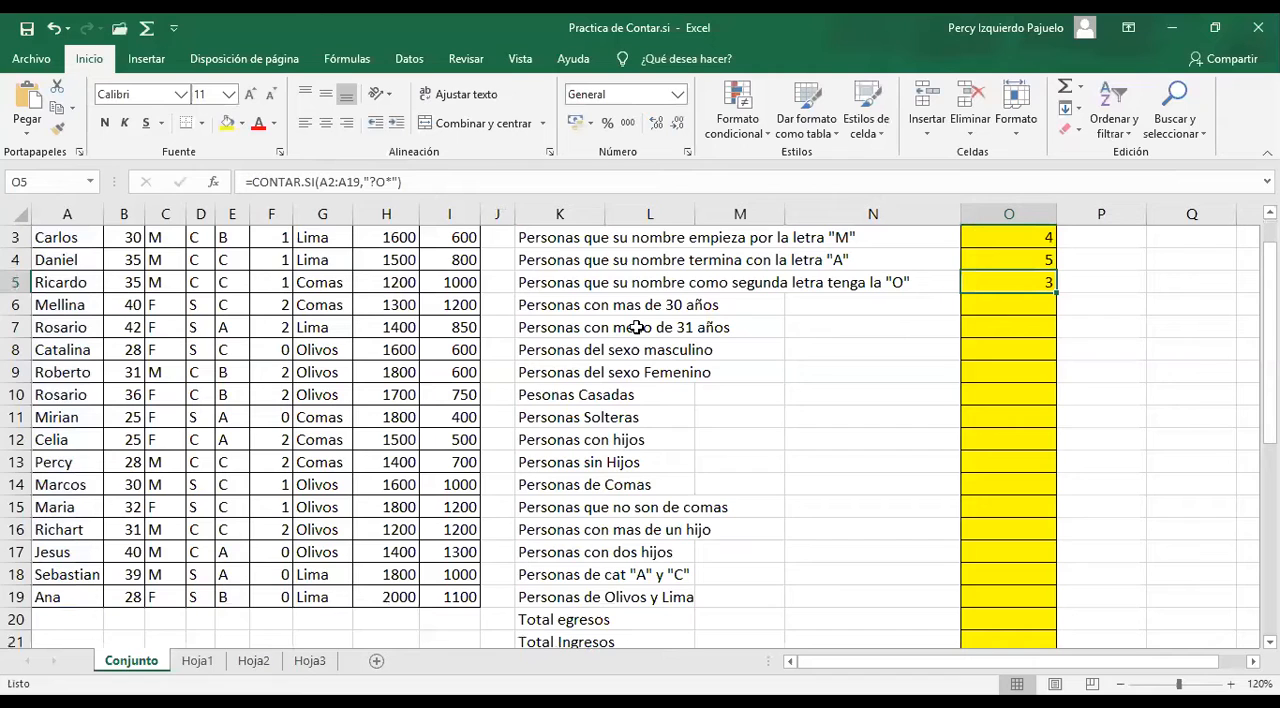
{"action": "left_click", "coordinate": [636, 327]}
{"action": "right_click", "coordinate": [636, 327]}
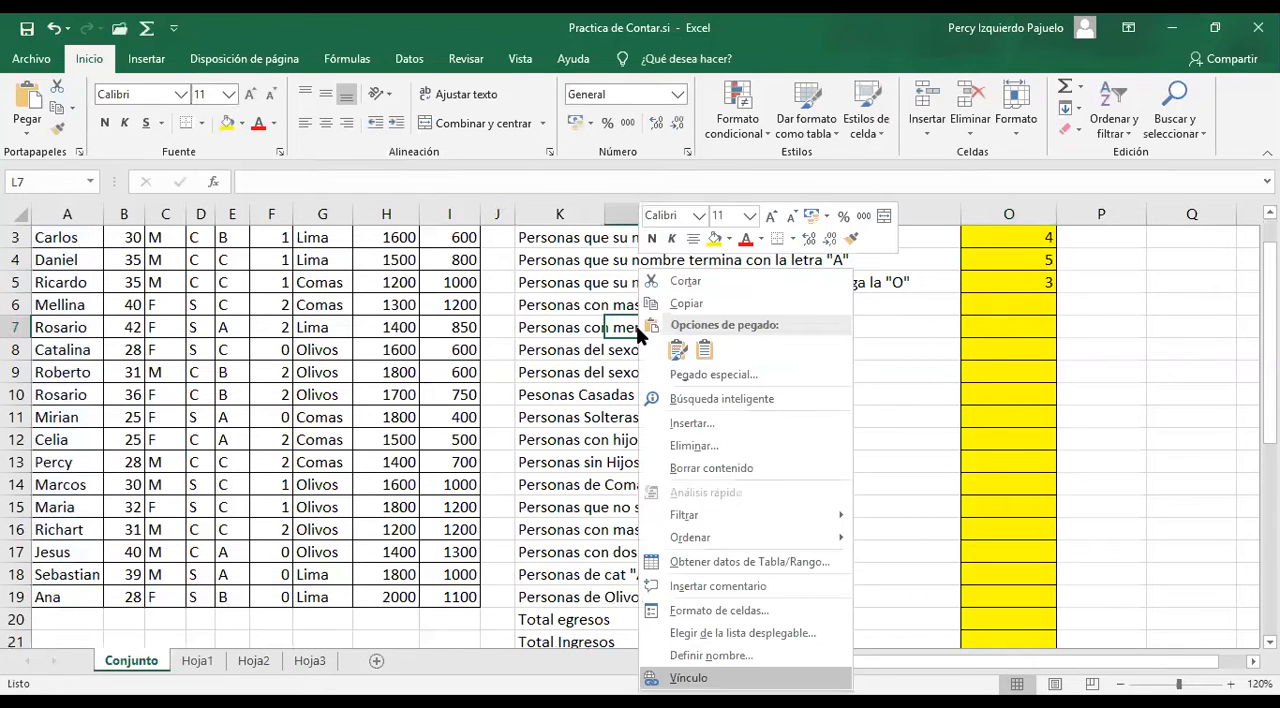
Count the people older than 30 by entering =CONTAR.SI(B2:B19,">30") in O6
{"action": "left_click", "coordinate": [1002, 299]}
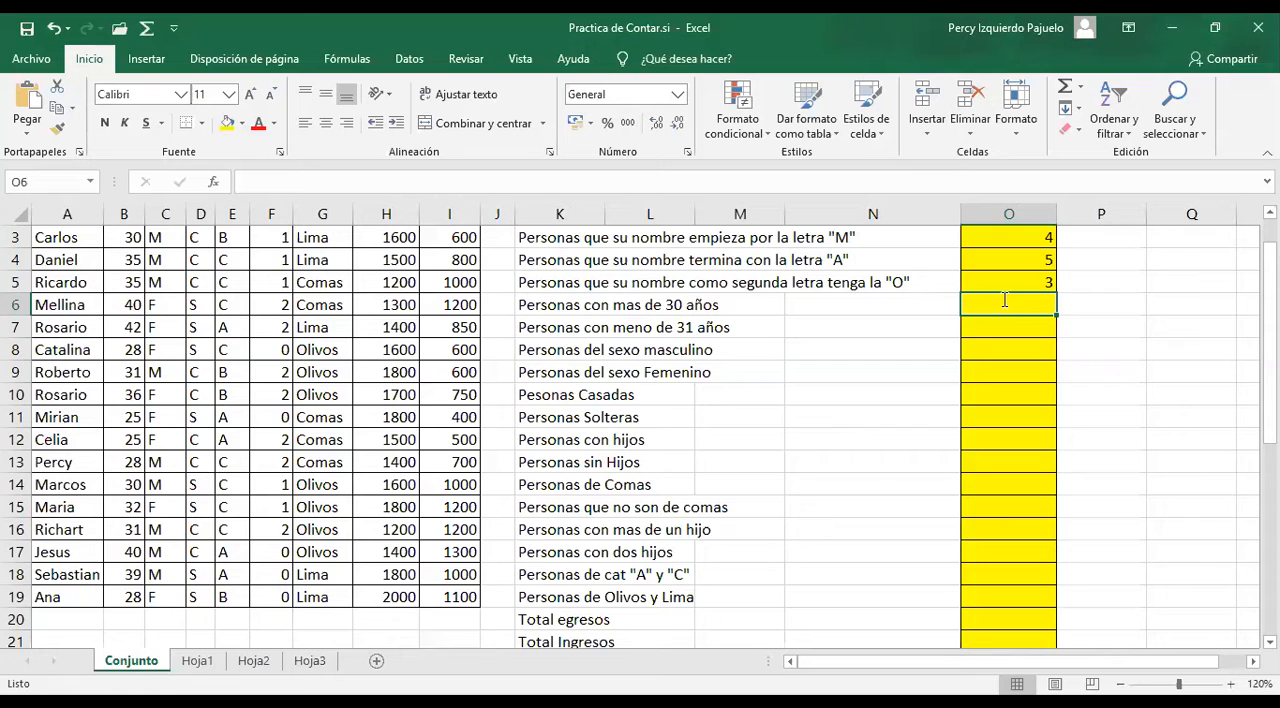
{"action": "type", "text": "=CONTAR.SI("}
{"action": "scroll", "coordinate": [190, 374], "scroll_direction": "up", "scroll_amount": 1}
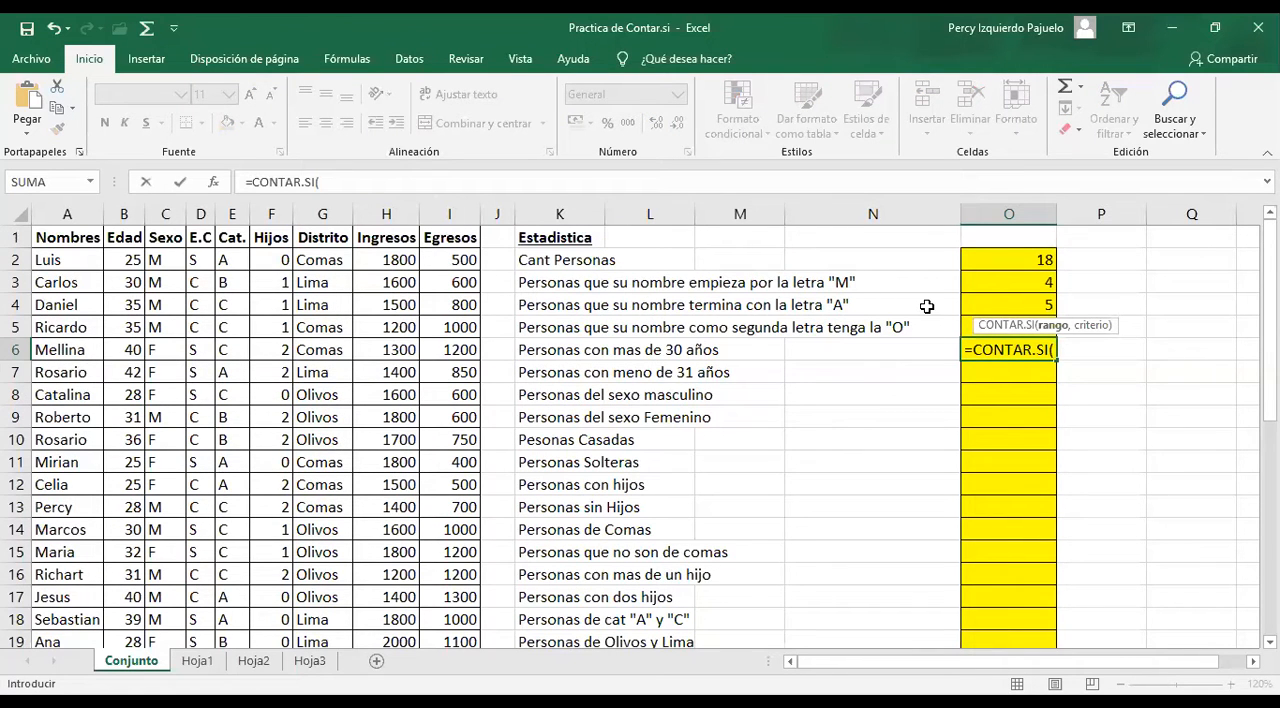
{"action": "scroll", "coordinate": [927, 306], "scroll_direction": "down", "scroll_amount": 1}
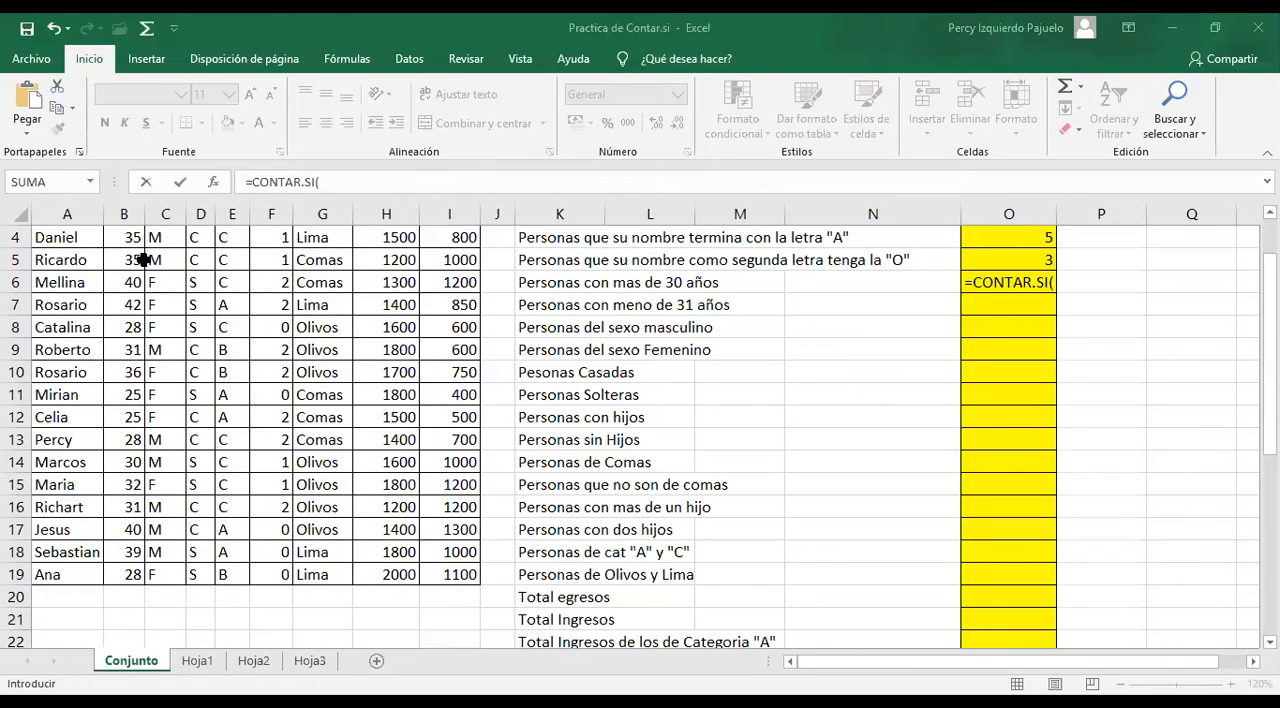
{"action": "scroll", "coordinate": [128, 260], "scroll_direction": "up", "scroll_amount": 1}
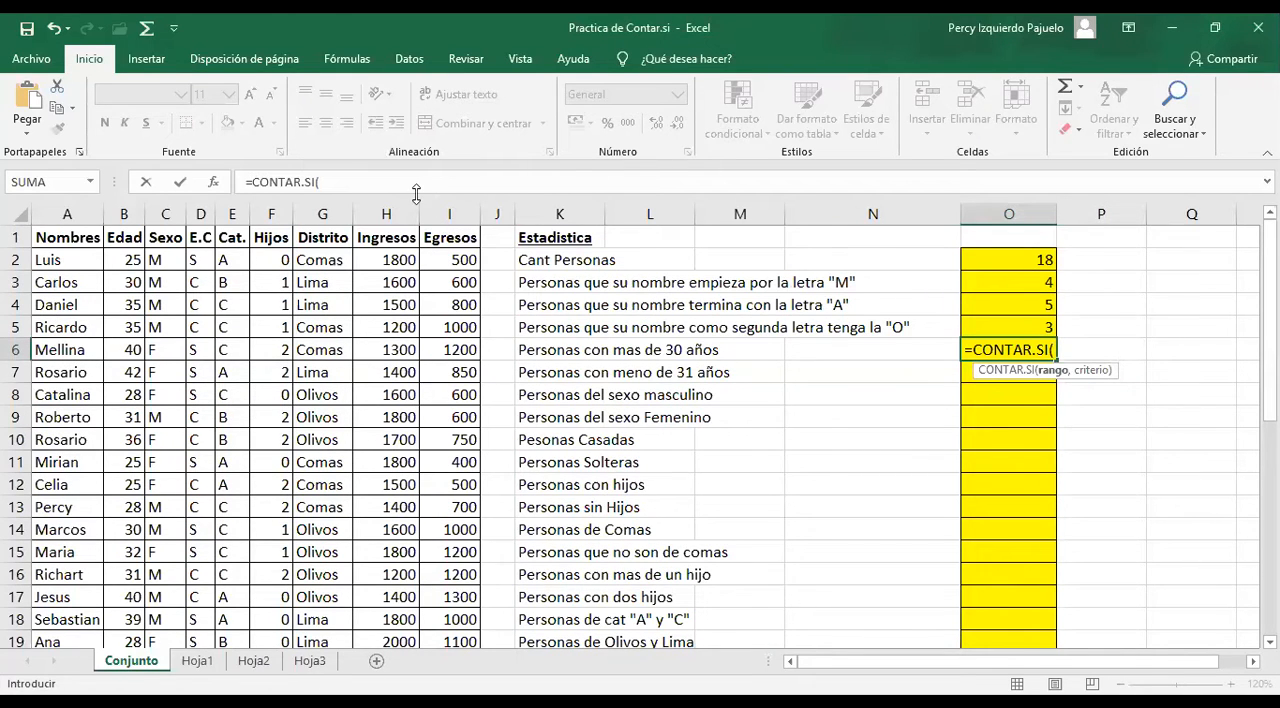
{"action": "left_click", "coordinate": [416, 189]}
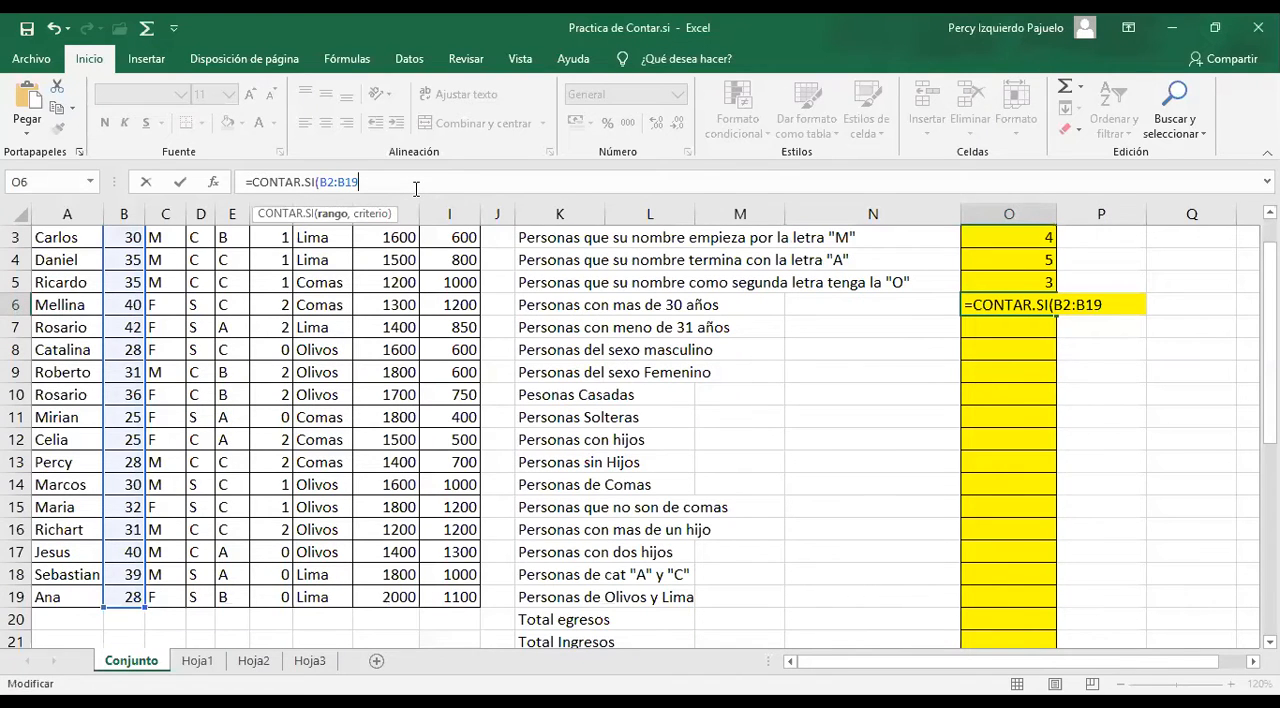
{"action": "type", "text": ","}
{"action": "type", "text": "\""}
{"action": "type", "text": ">30"}
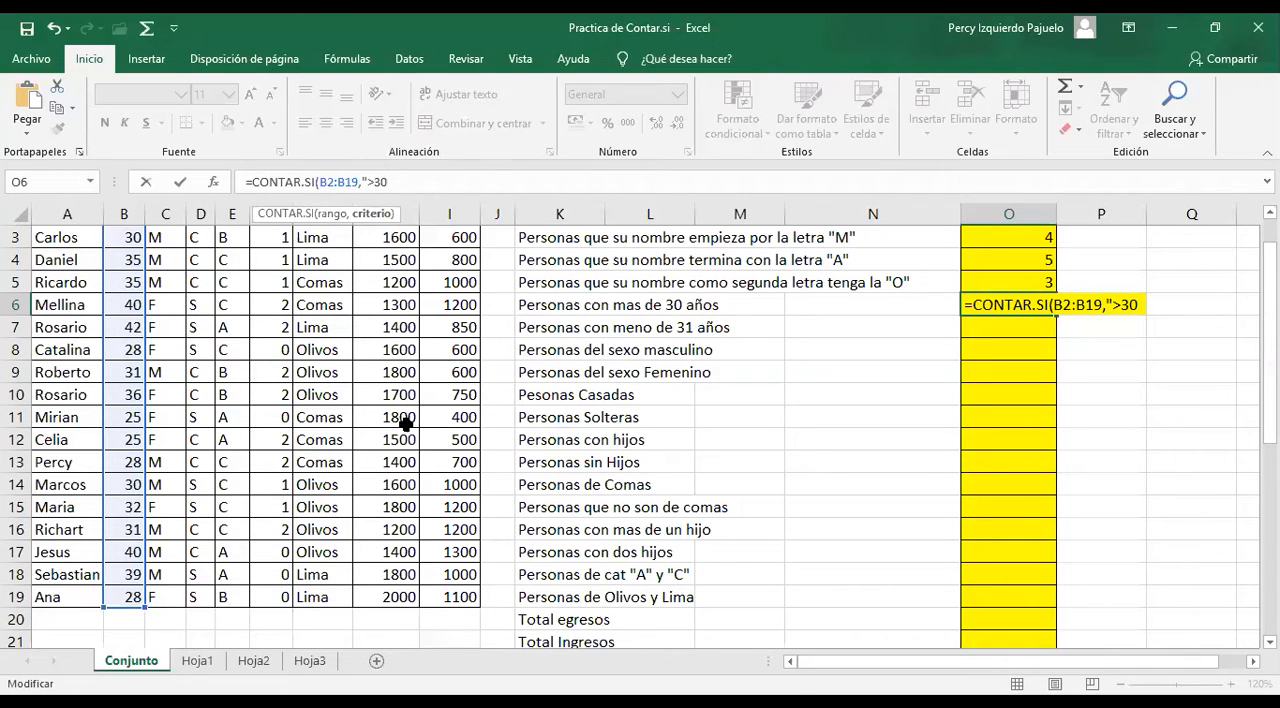
{"action": "type", "text": "\")"}
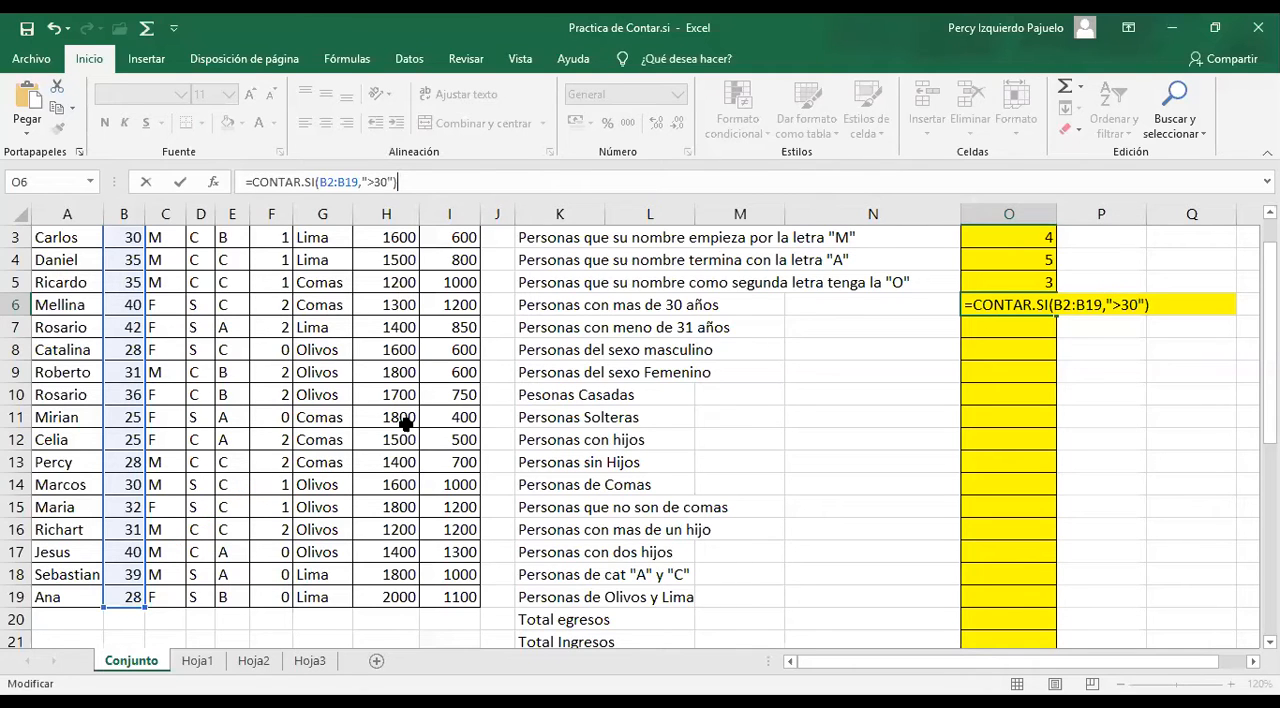
{"action": "key", "text": "Return"}
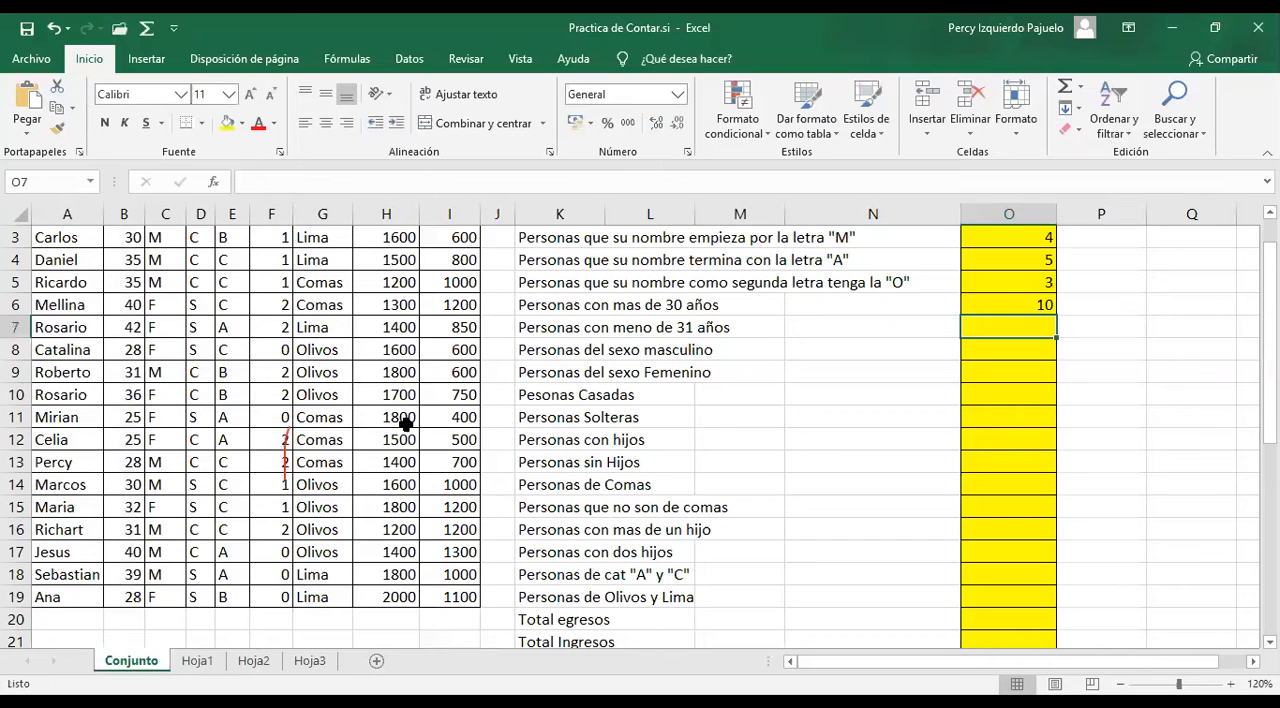
Count the people younger than 31 by entering =CONTAR.SI(B2:B19,"<31") in O7
{"action": "type", "text": "=CONTAR"}
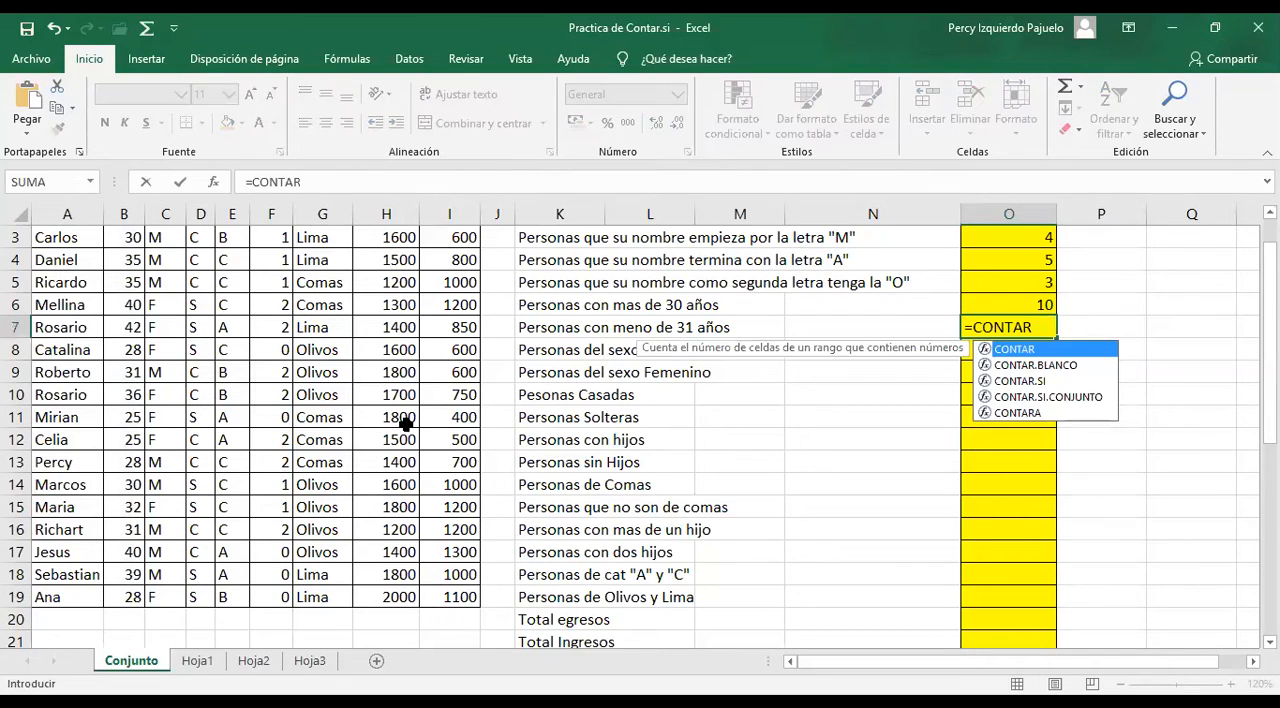
{"action": "type", "text": ".SI("}
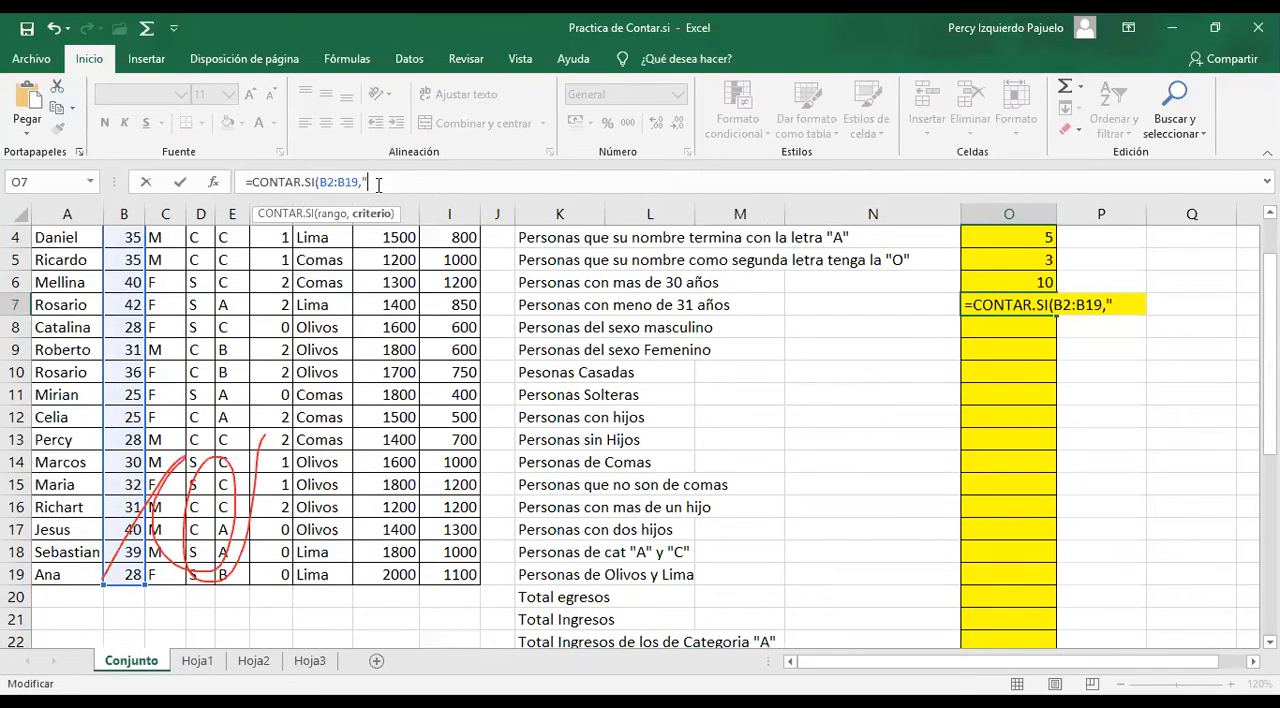
{"action": "type", "text": "<"}
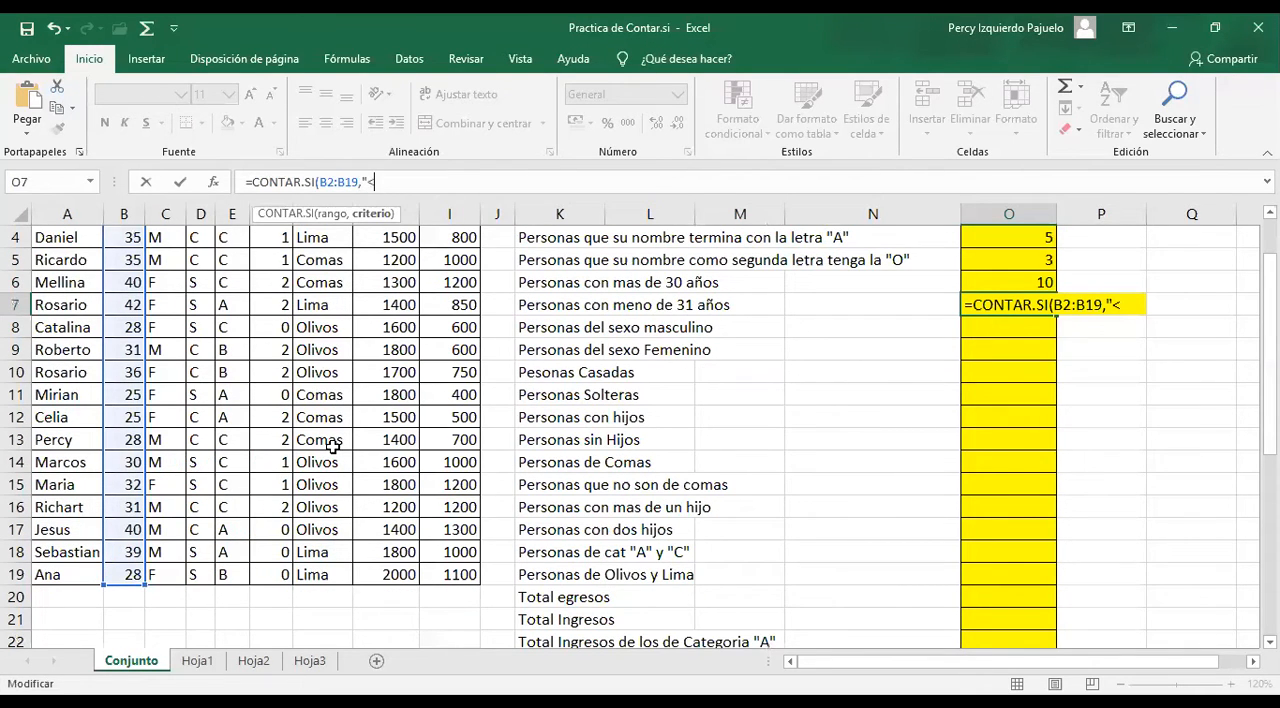
{"action": "type", "text": "31\")"}
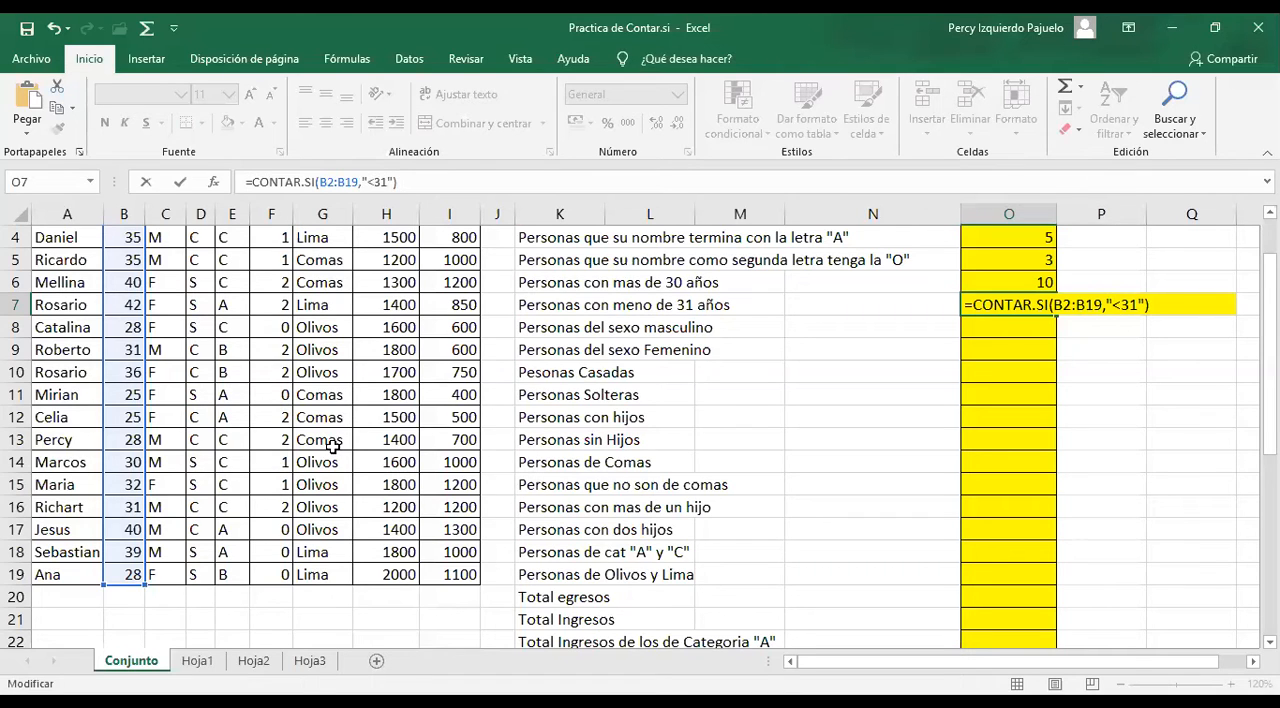
{"action": "key", "text": "Return"}
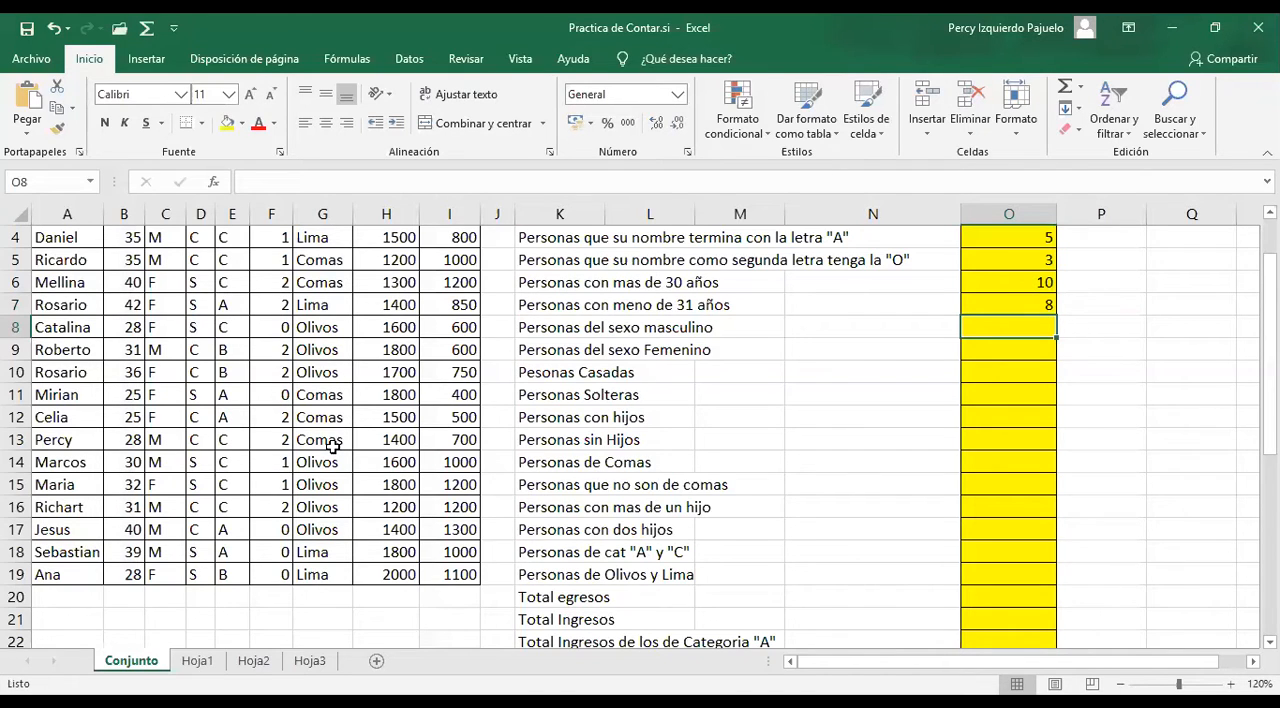
Count the male people by entering =CONTAR.SI(C2:C19,"M") in O8
{"action": "type", "text": "="}
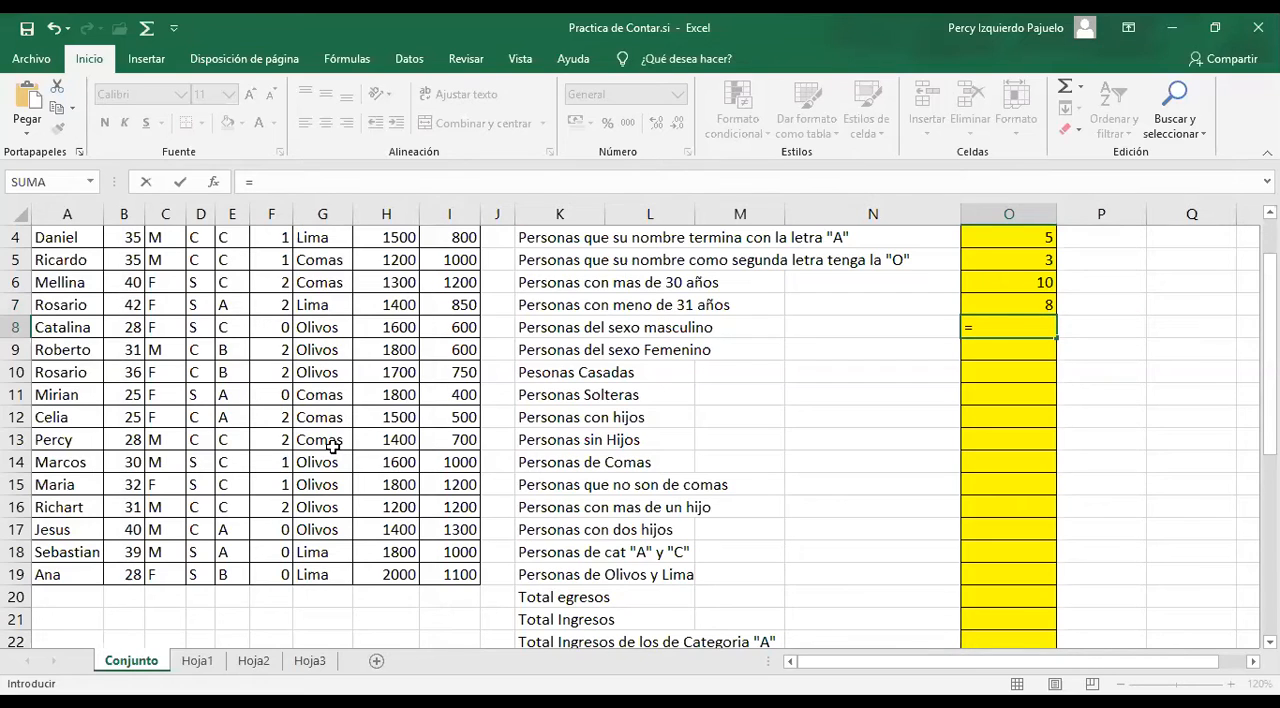
{"action": "type", "text": "CONTAR.SI("}
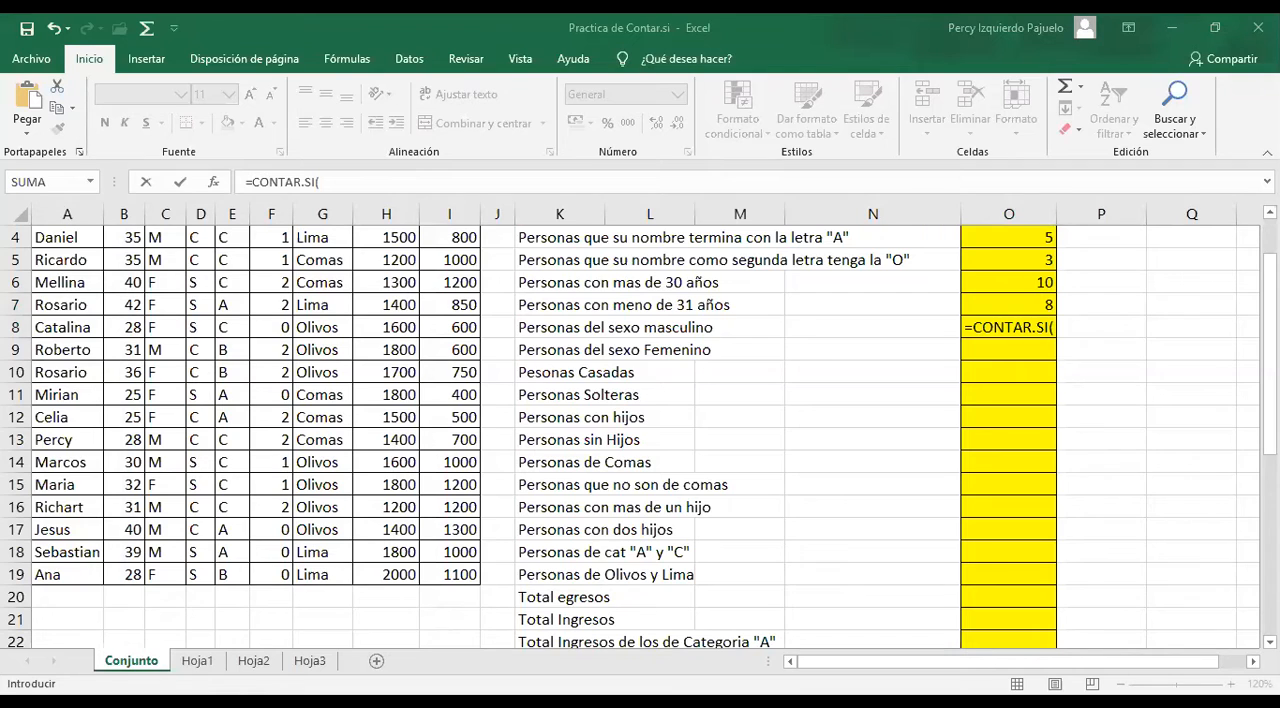
{"action": "scroll", "coordinate": [848, 287], "scroll_direction": "up", "scroll_amount": 1}
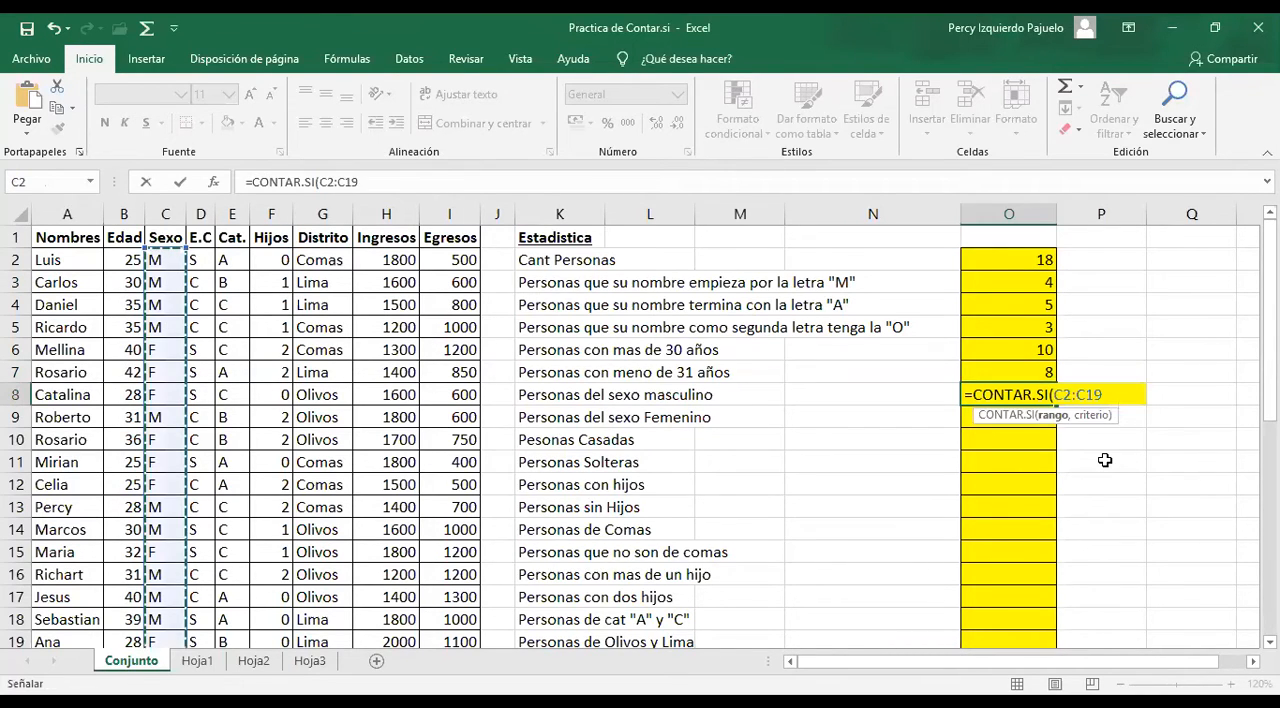
{"action": "type", "text": ",\""}
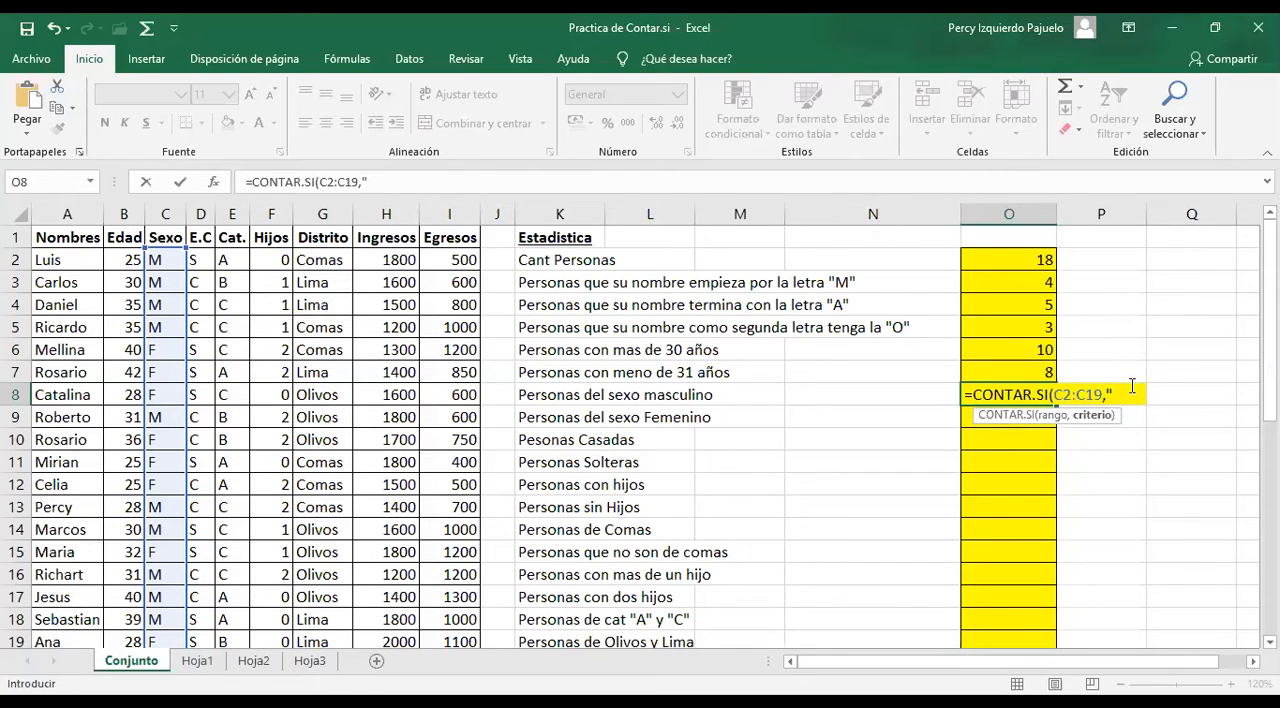
{"action": "type", "text": "M\")"}
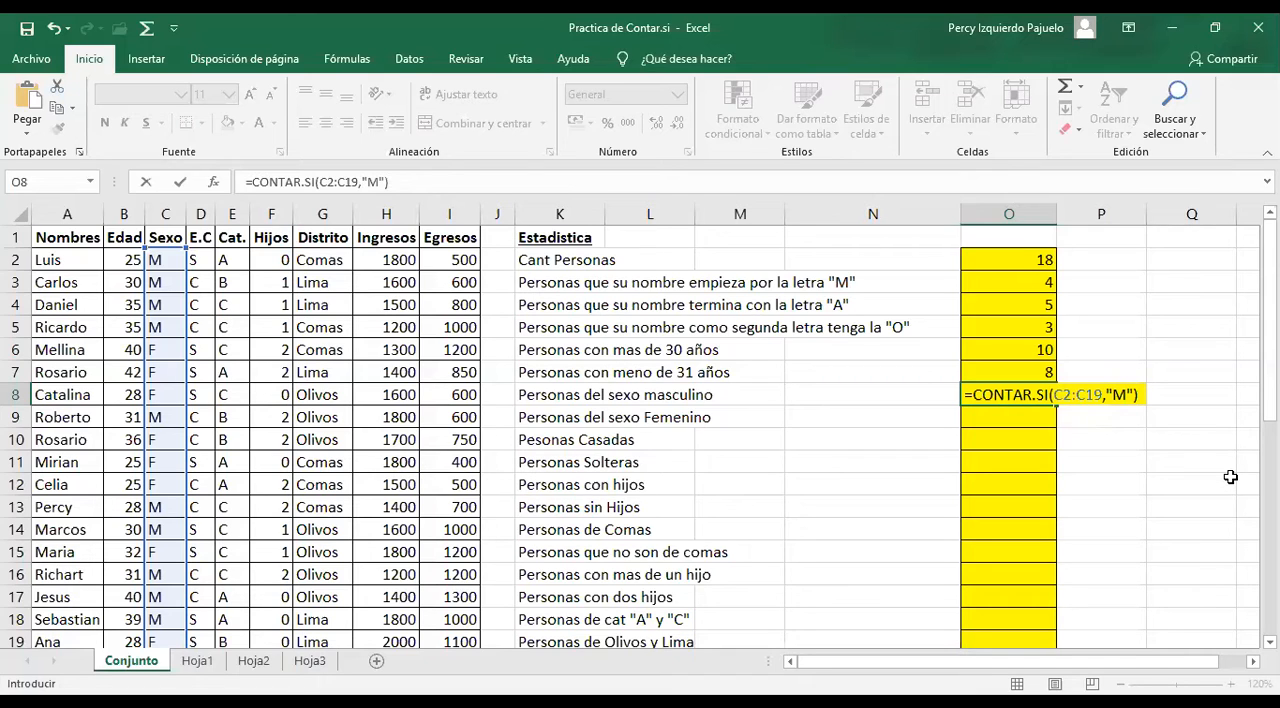
{"action": "key", "text": "Return"}
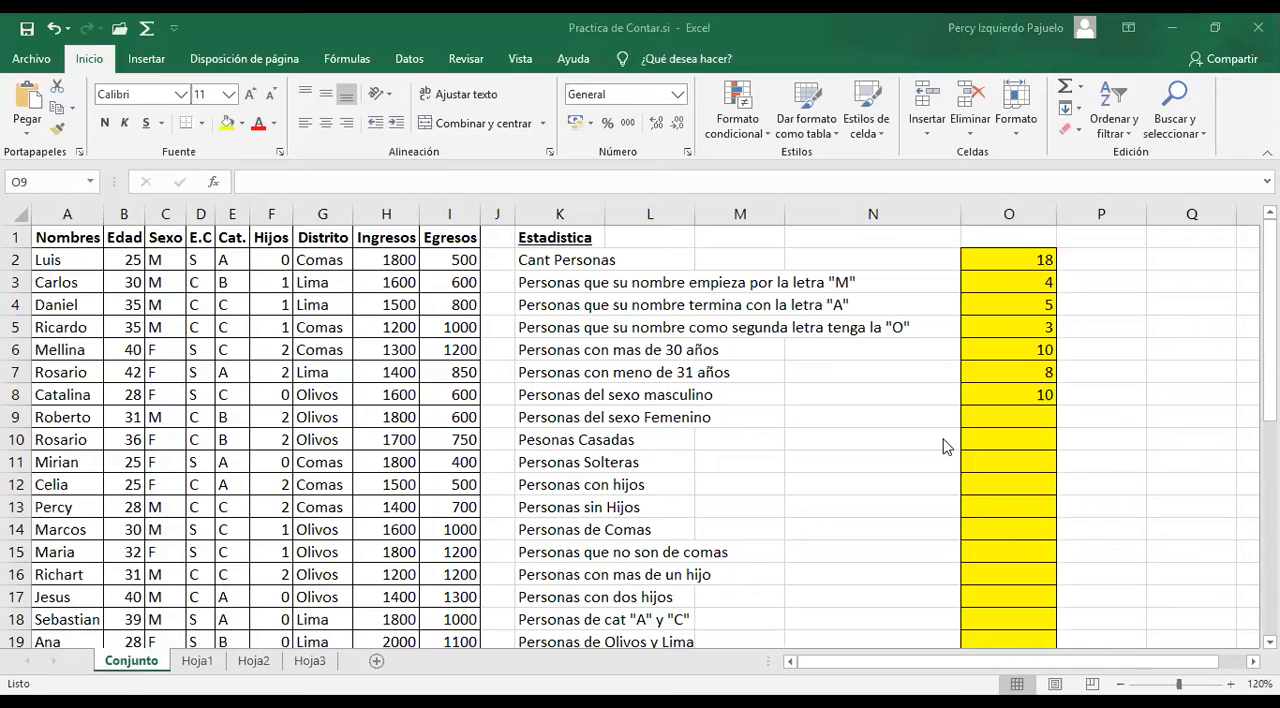
Count the people with children by entering =CONTAR.SI(F2:F19,">0") in O12
{"action": "left_click", "coordinate": [985, 486]}
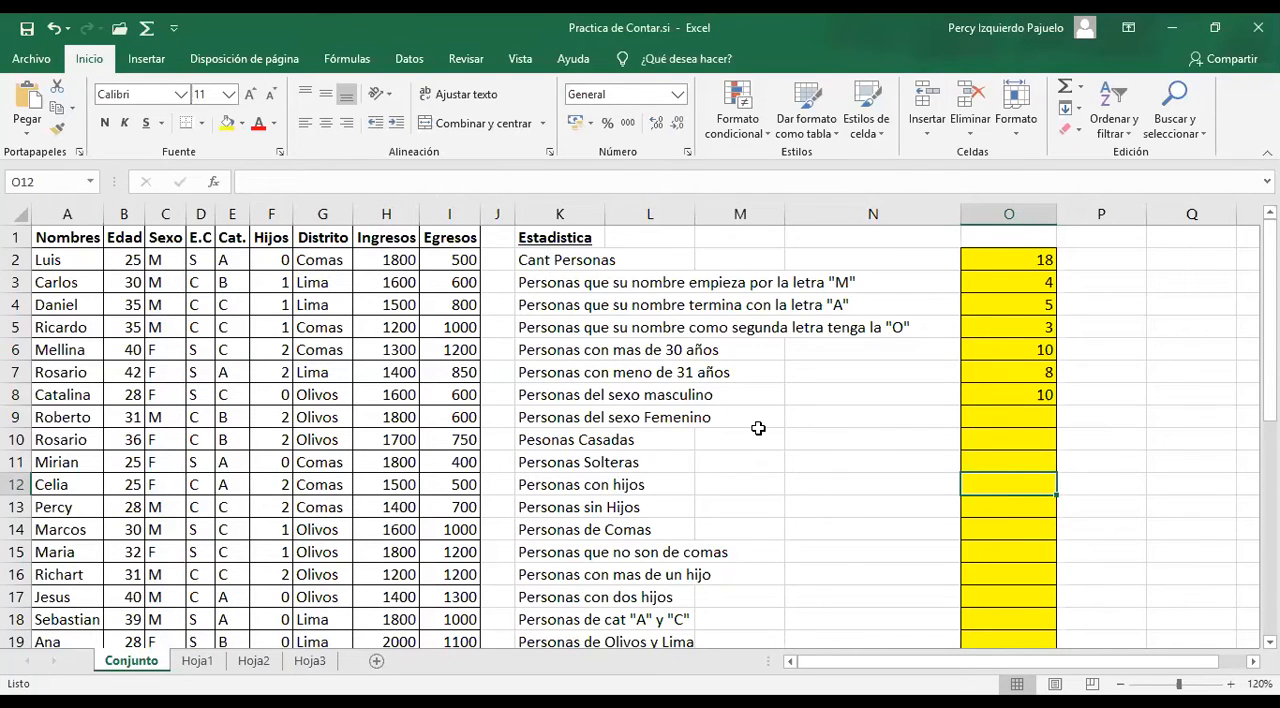
{"action": "type", "text": "=CONTAR.SI("}
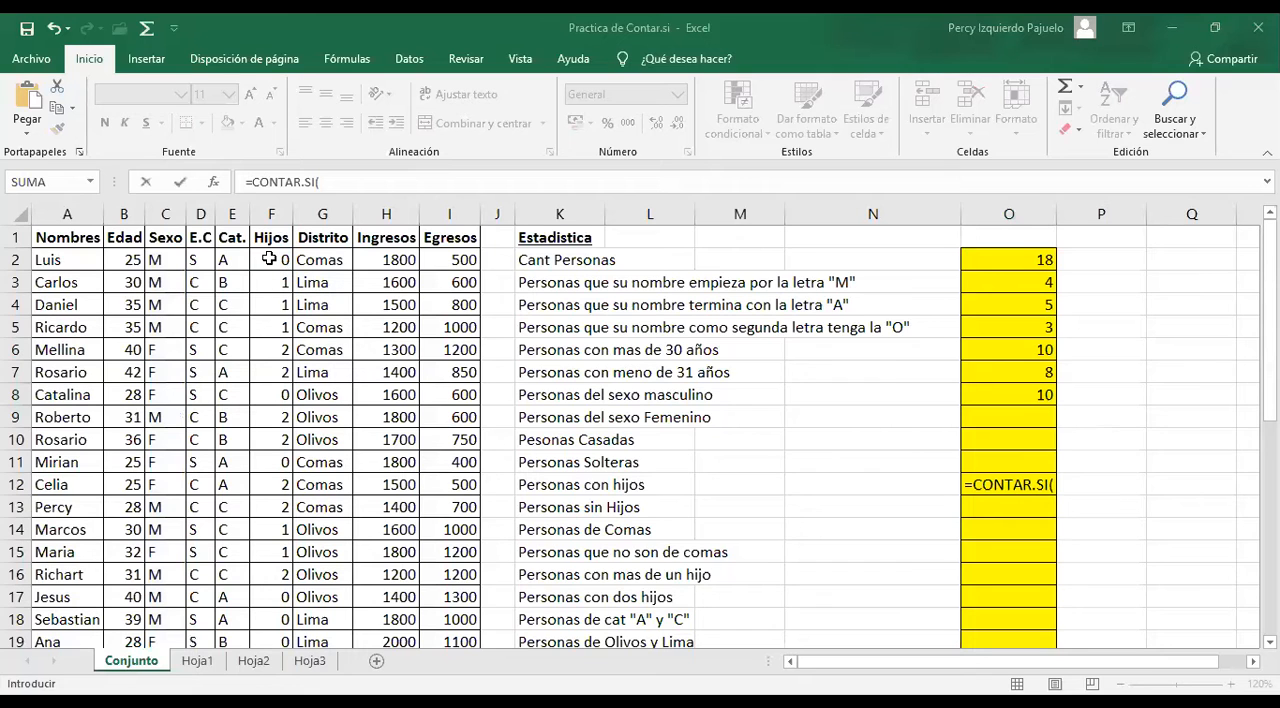
{"action": "left_click_drag", "start_coordinate": [269, 259], "coordinate": [279, 595]}
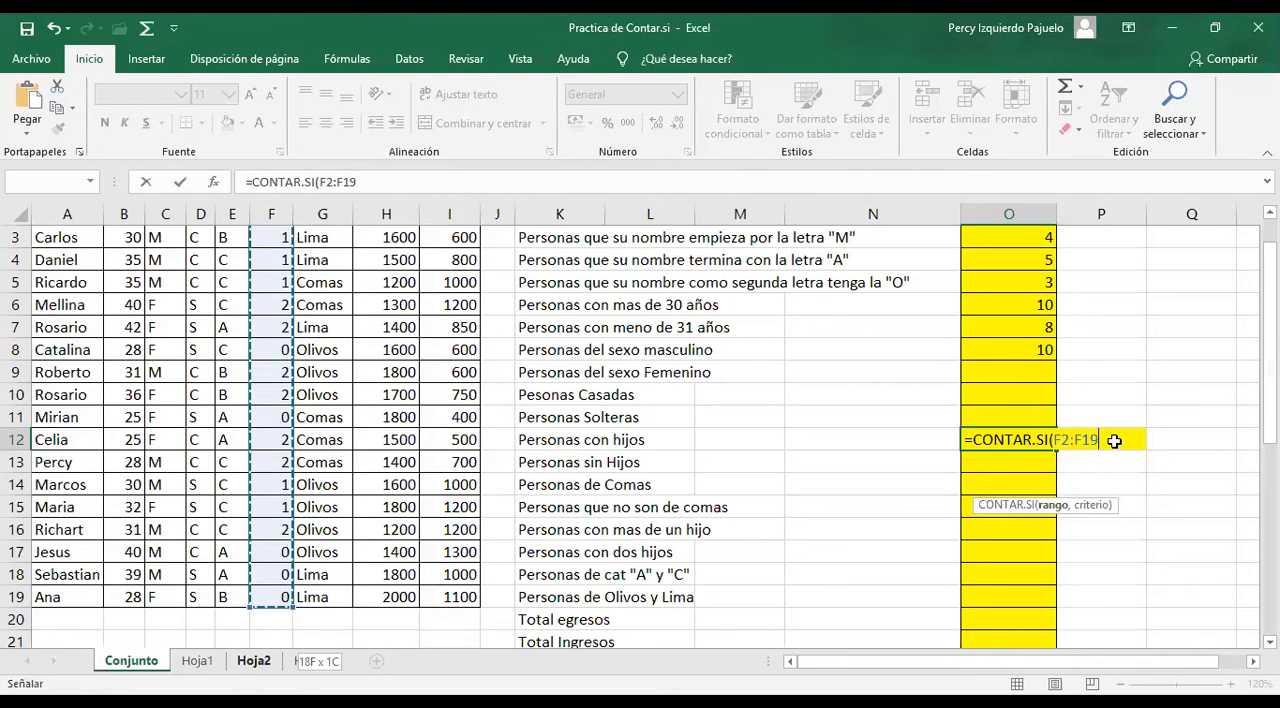
{"action": "type", "text": ",\""}
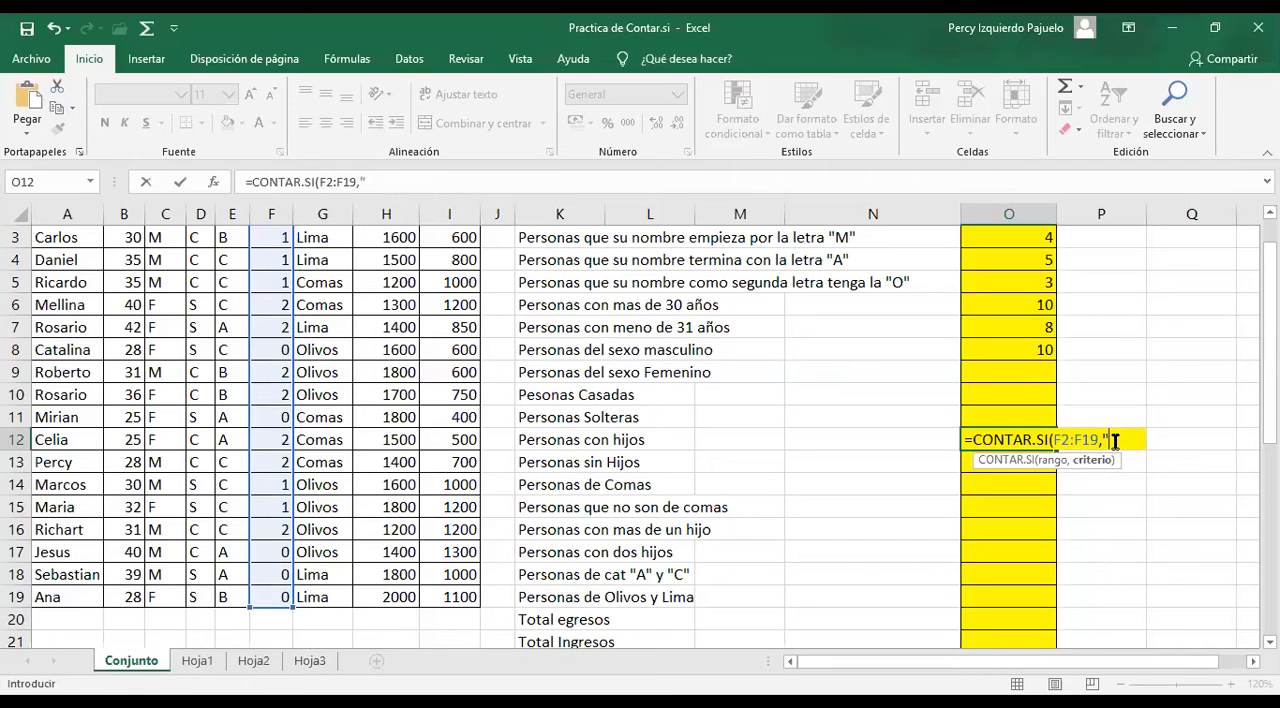
{"action": "type", "text": ">0\")"}
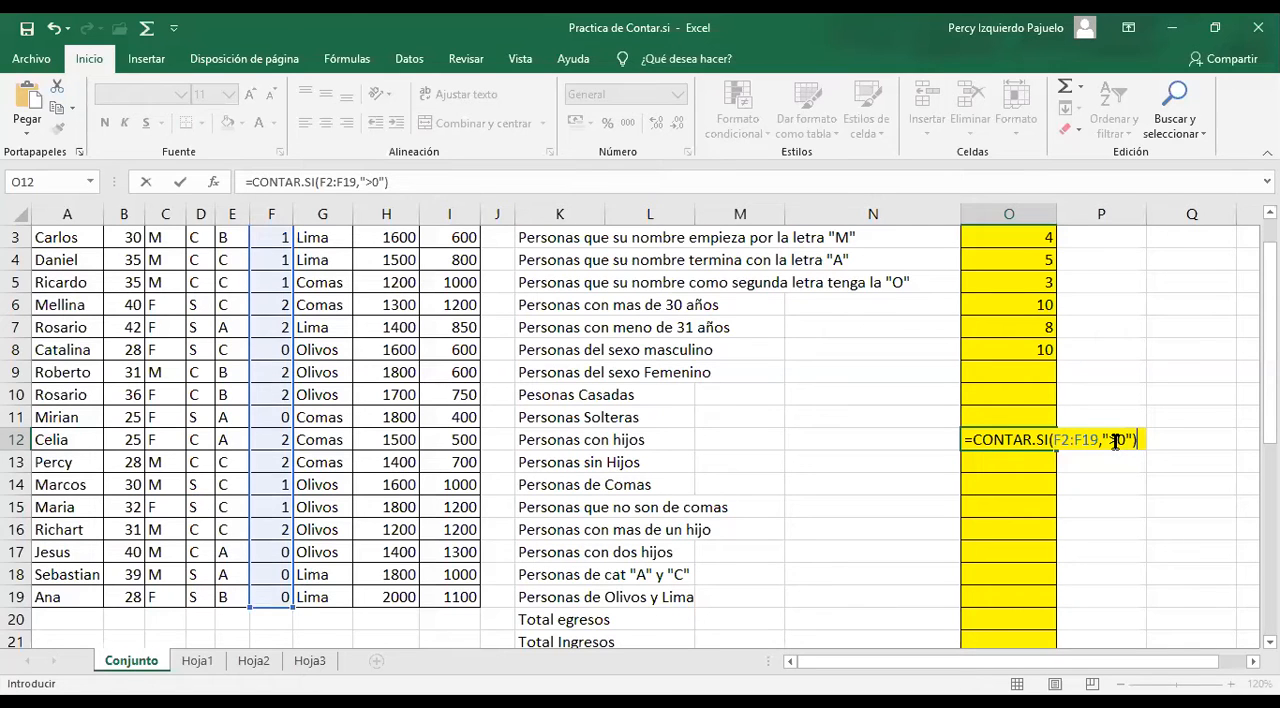
{"action": "key", "text": "Return"}
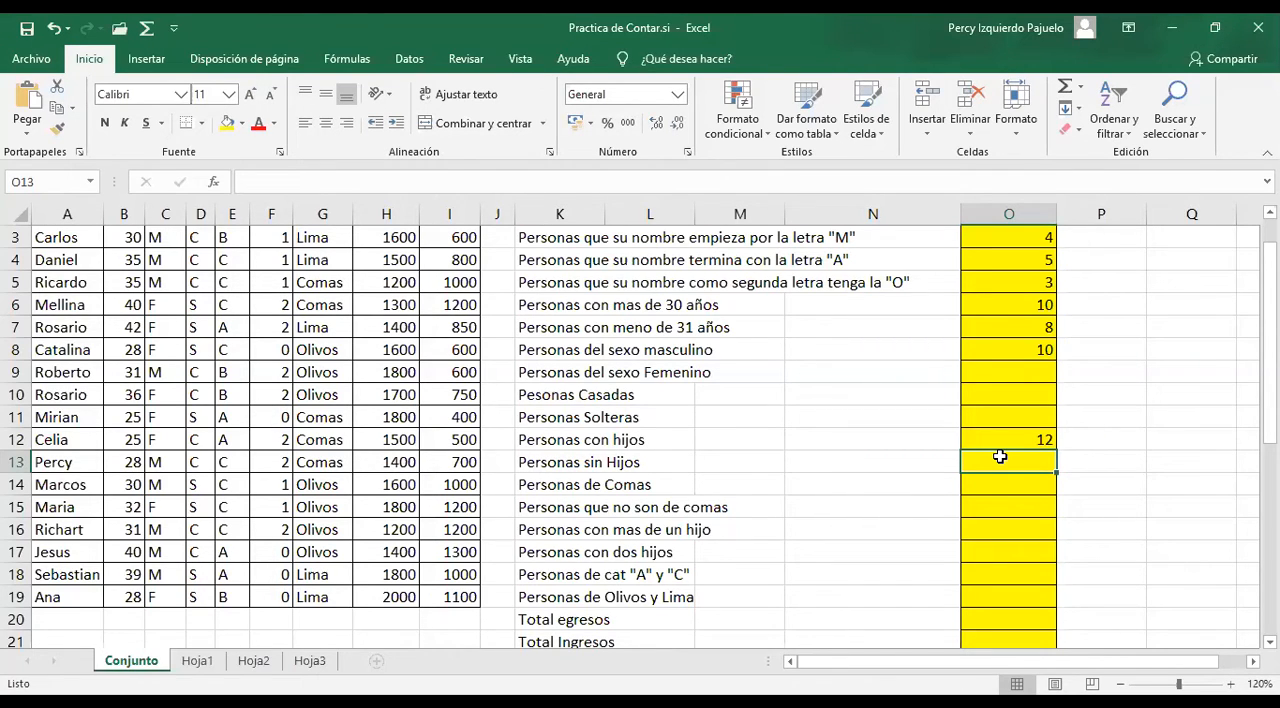
Count the people without children by entering =CONTAR.SI(F2:F19,"0") in O13
{"action": "type", "text": "=CONTAR.SI("}
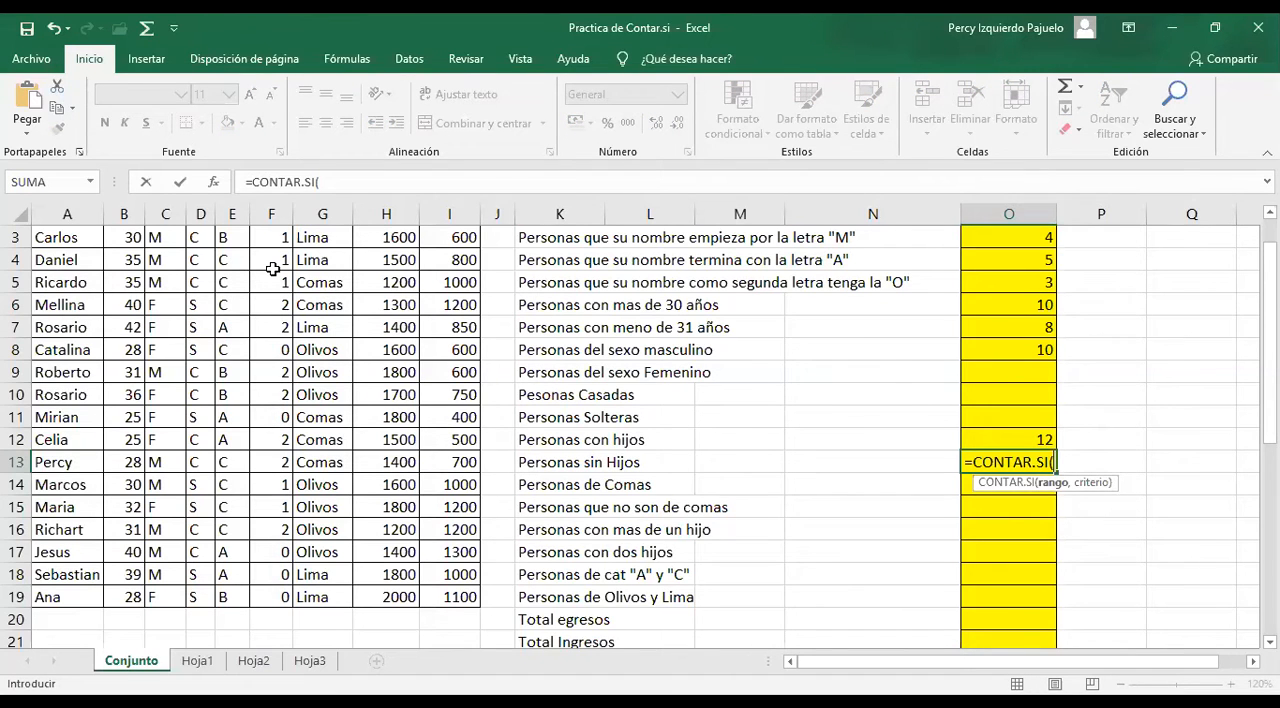
{"action": "left_click_drag", "start_coordinate": [273, 268], "coordinate": [268, 555]}
{"action": "type", "text": ",\"0"}
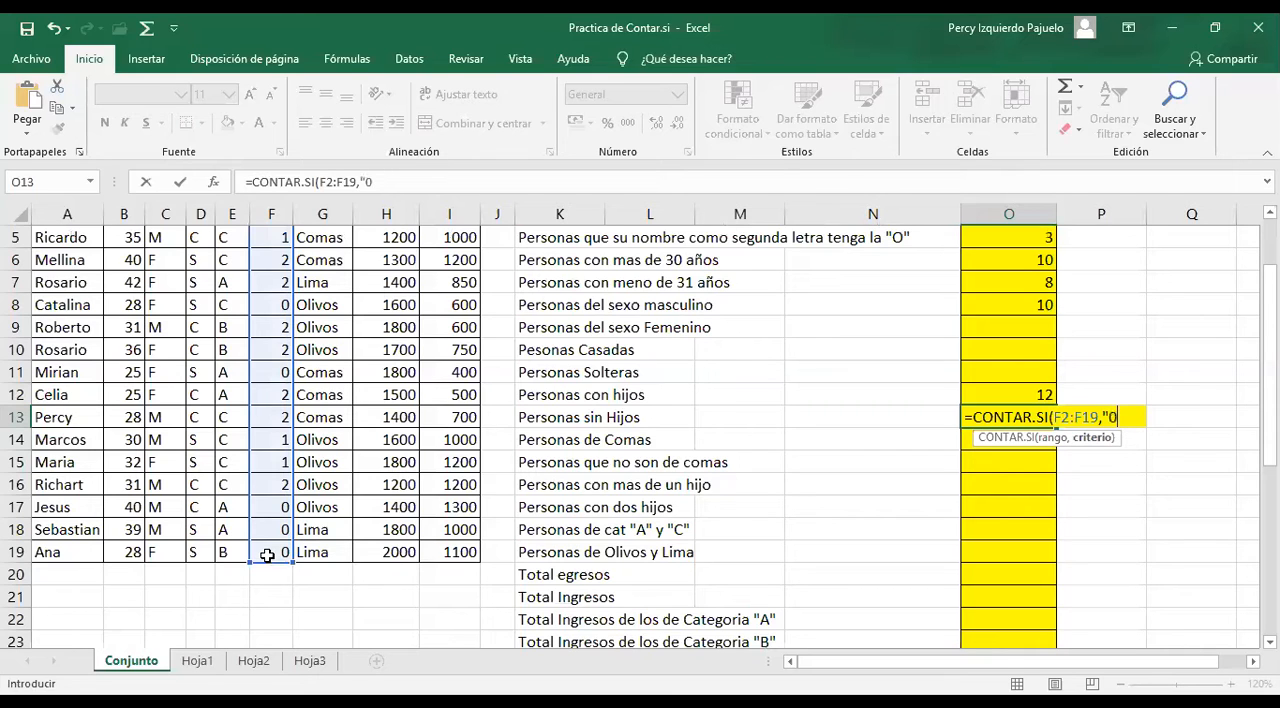
{"action": "type", "text": "\")"}
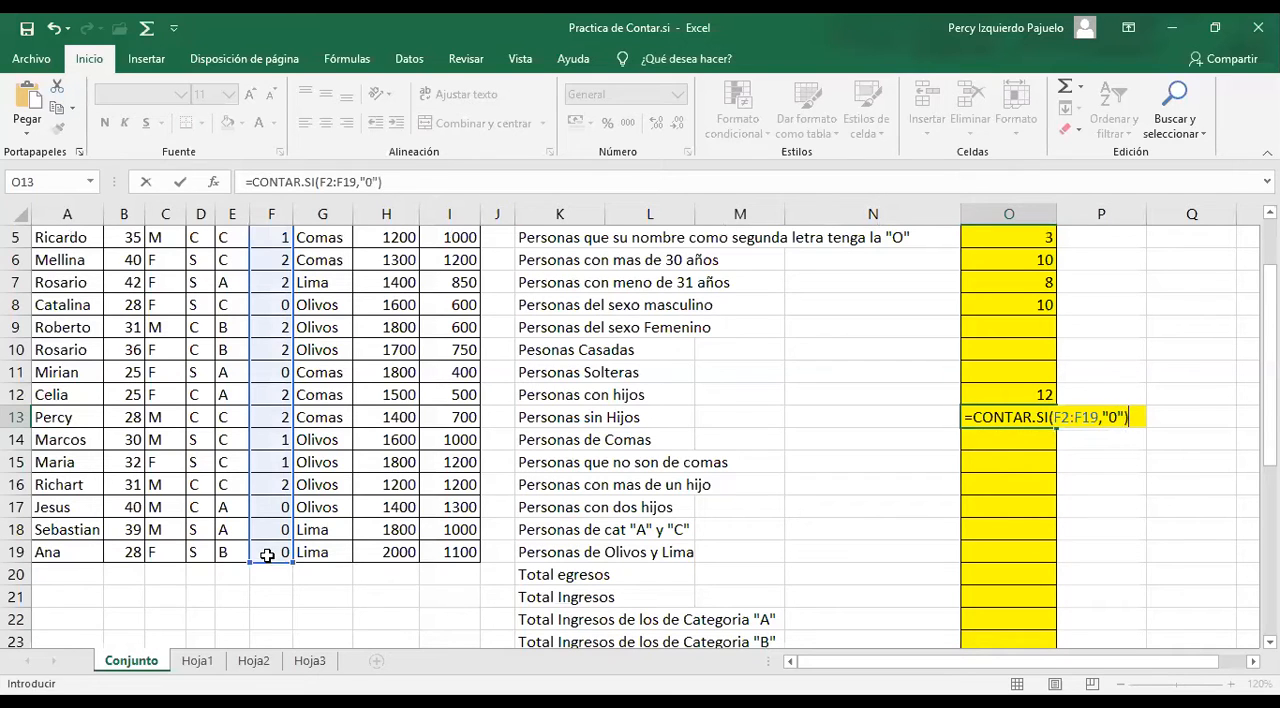
{"action": "key", "text": "Return"}
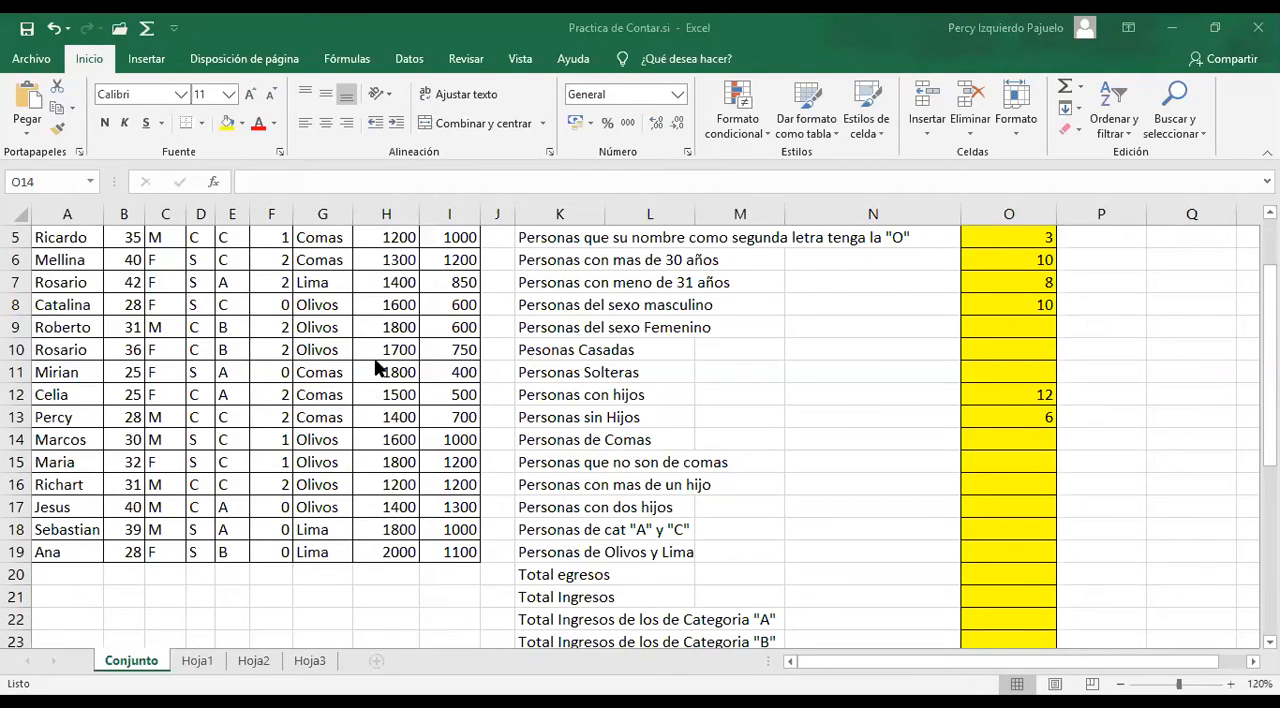
Count the people with more than one child by entering =CONTAR.SI(F2:F19,">1") in O16
{"action": "left_click", "coordinate": [1002, 487]}
{"action": "type", "text": "="}
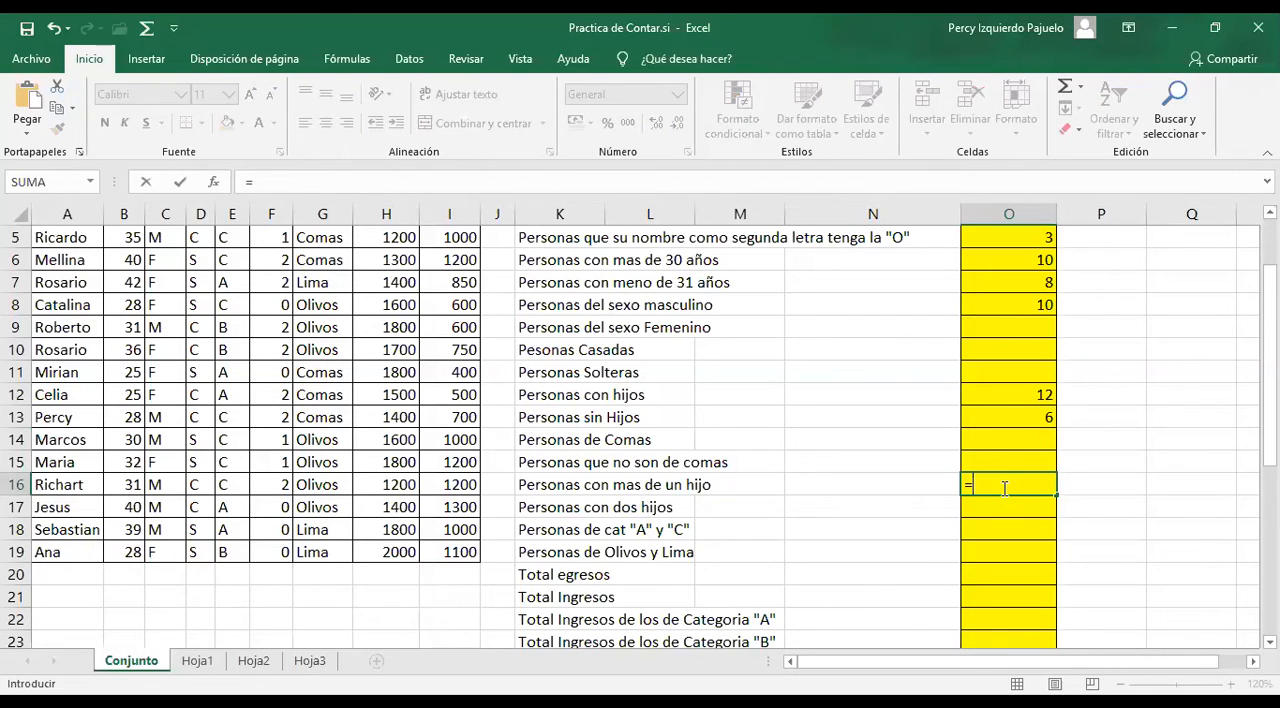
{"action": "type", "text": "CONTAR.SI("}
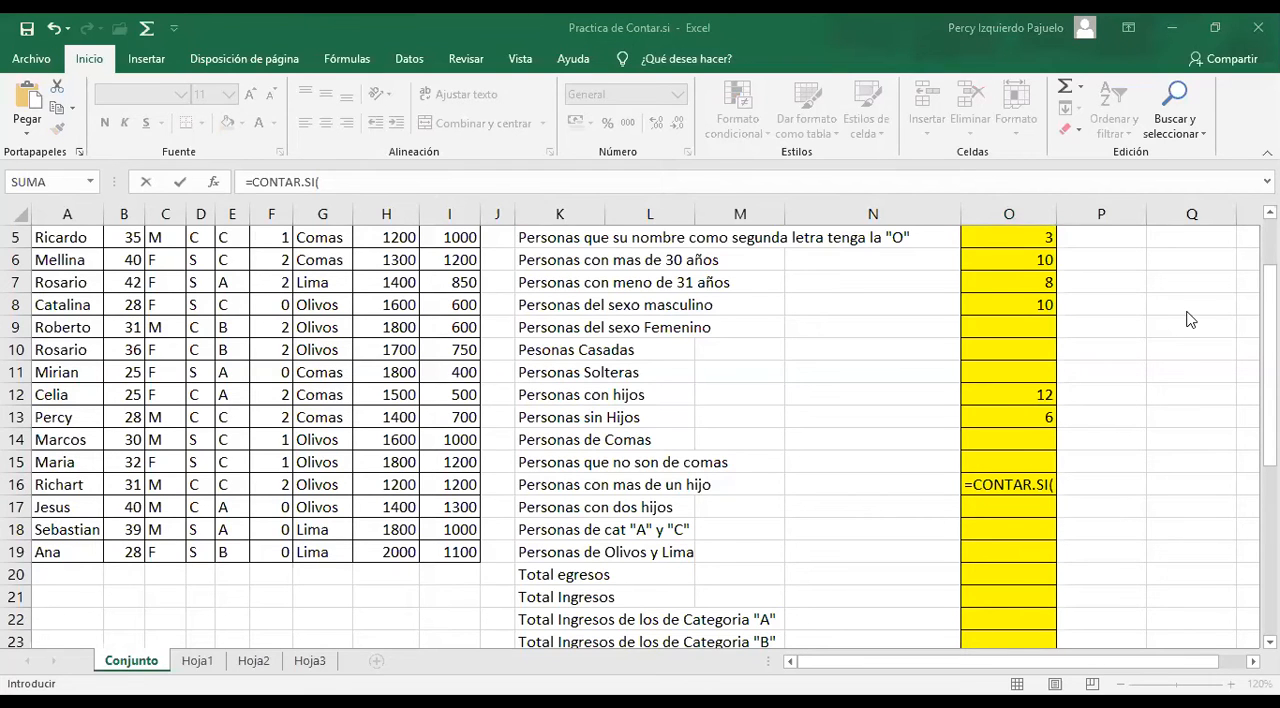
{"action": "scroll", "coordinate": [281, 262], "scroll_direction": "up", "scroll_amount": 2}
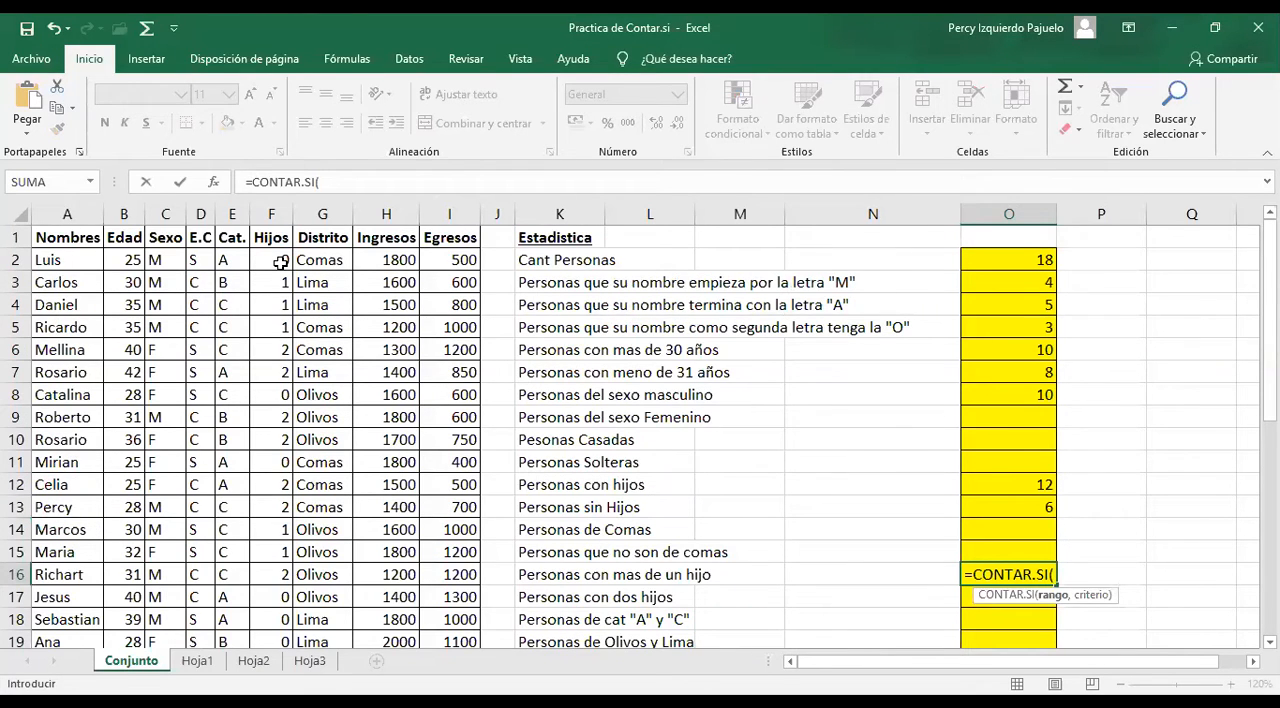
{"action": "left_click", "coordinate": [281, 262]}
{"action": "key", "text": "ctrl+shift+Down"}
{"action": "type", "text": ",\">z"}
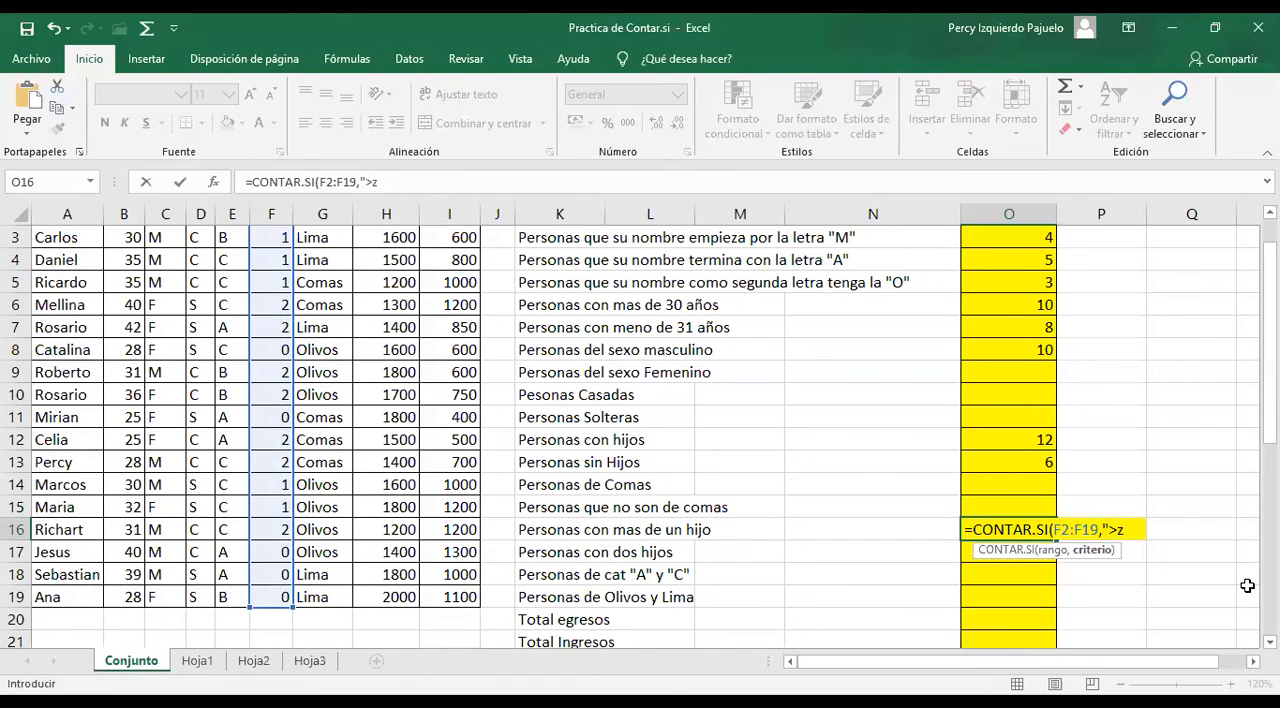
{"action": "key", "text": "BackSpace"}
{"action": "type", "text": "1\")"}
{"action": "key", "text": "Return"}
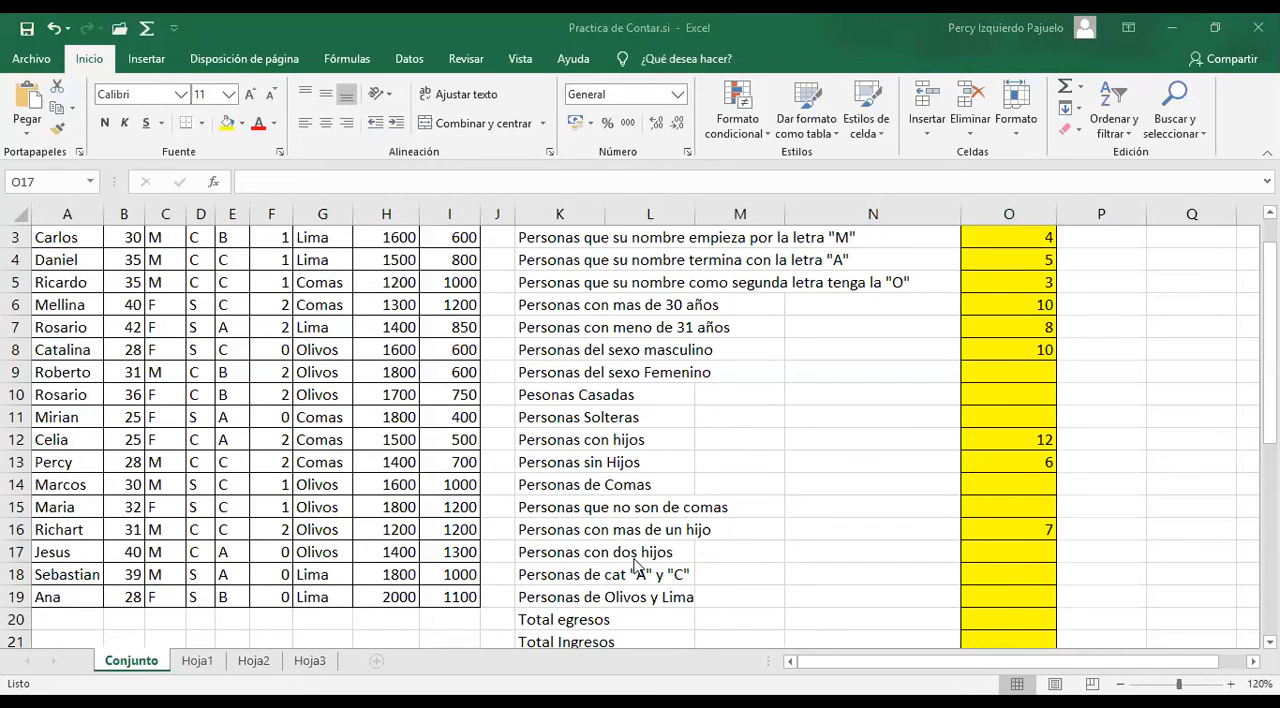
Count the people with two children by entering =CONTAR.SI(F2:F19,"2") in O17
{"action": "left_click", "coordinate": [1020, 550]}
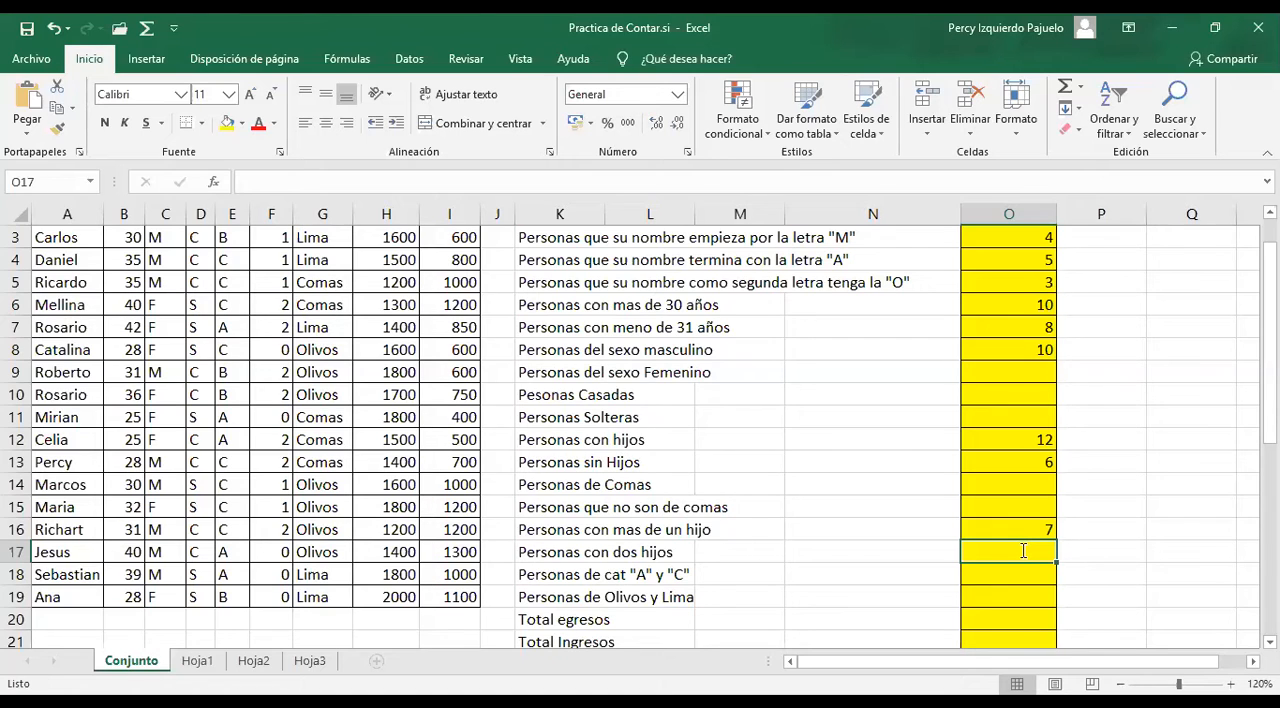
{"action": "type", "text": "=CONTAR.SI("}
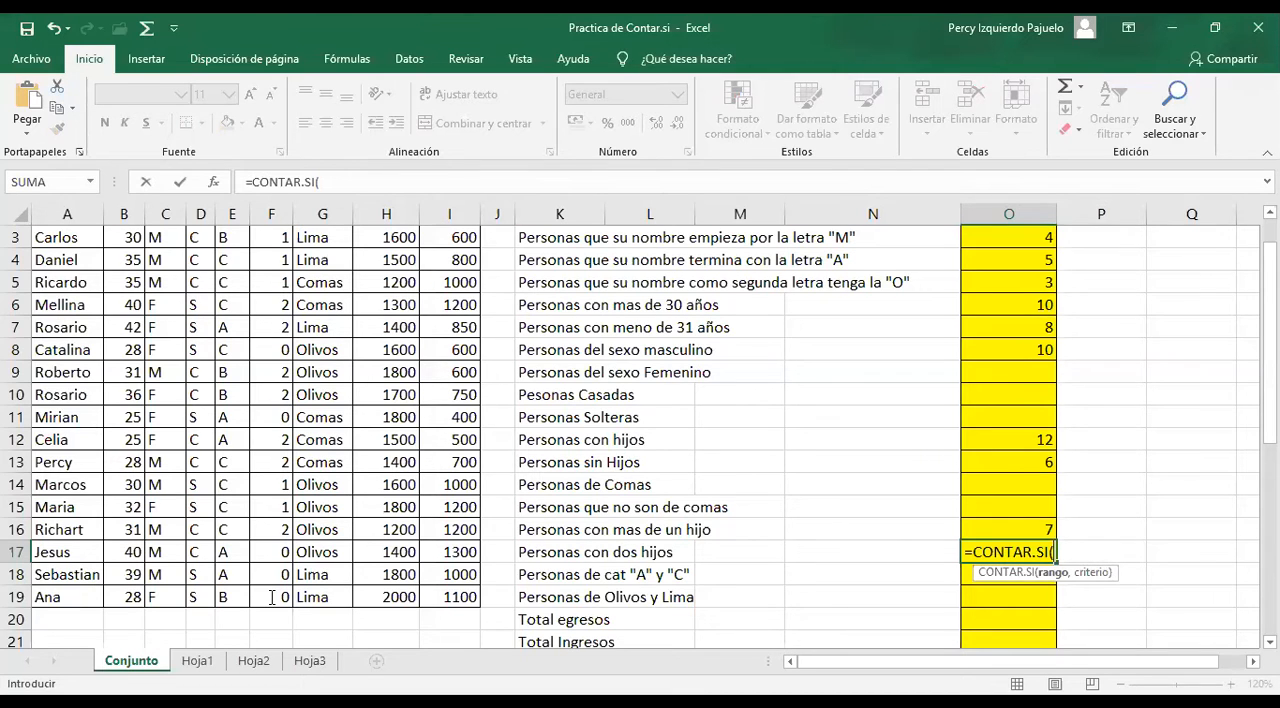
{"action": "left_click_drag", "start_coordinate": [272, 237], "coordinate": [272, 598]}
{"action": "type", "text": ",\""}
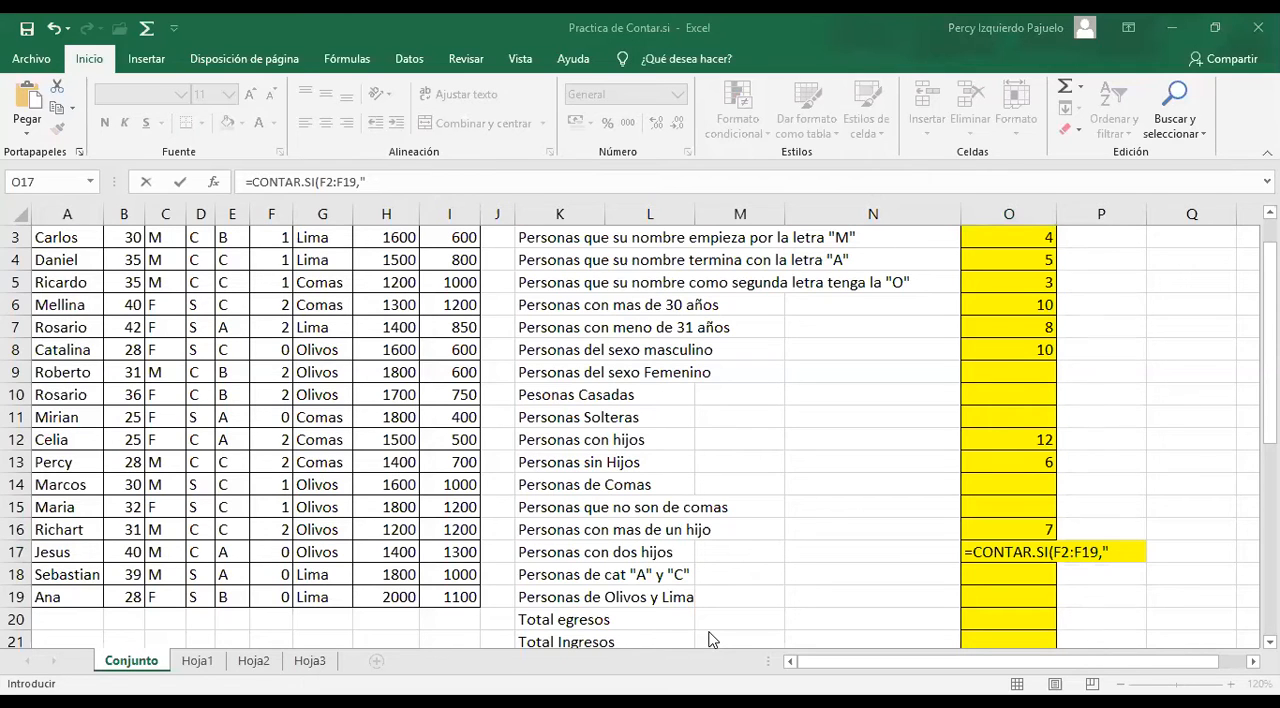
{"action": "left_click", "coordinate": [1126, 552]}
{"action": "type", "text": "2"}
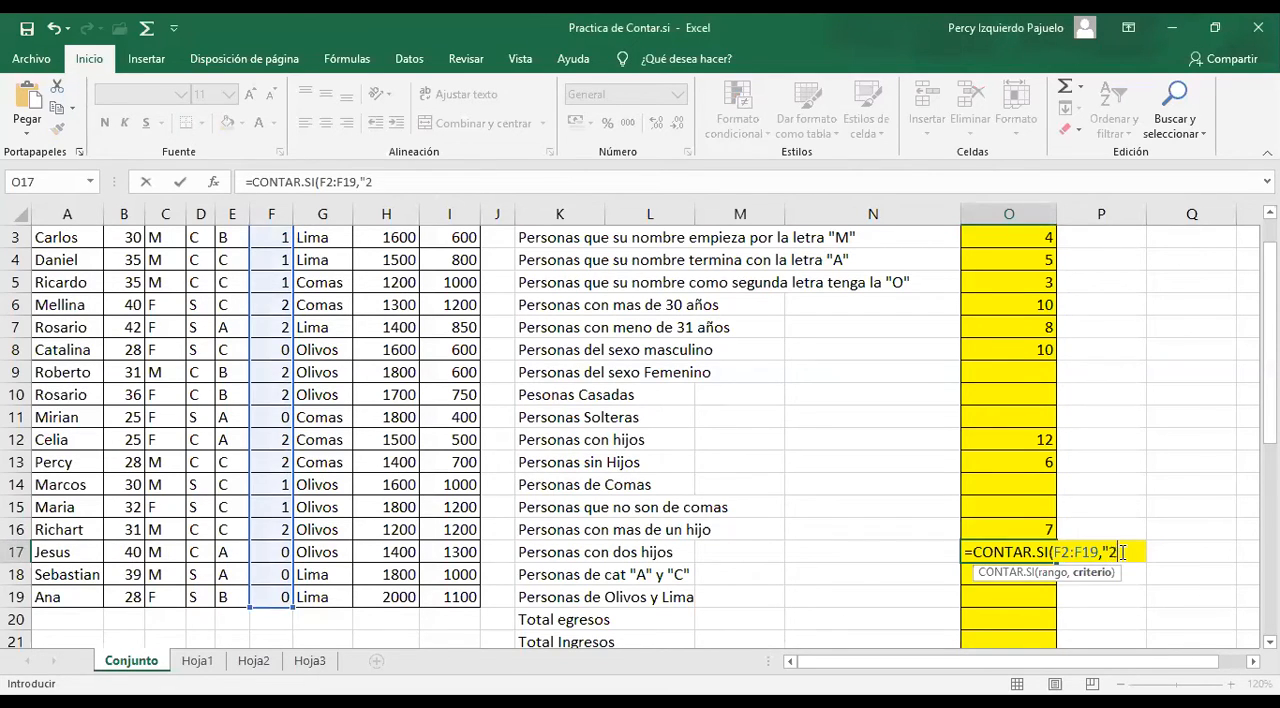
{"action": "type", "text": "\")"}
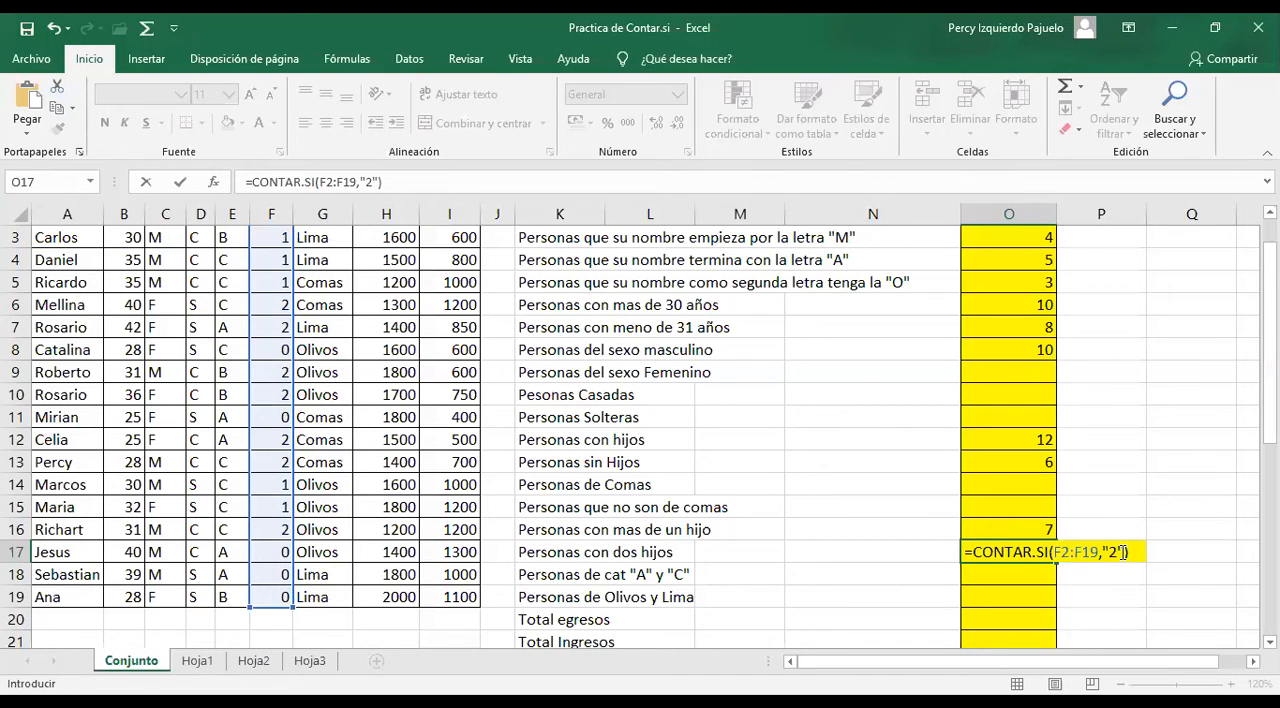
{"action": "key", "text": "Return"}
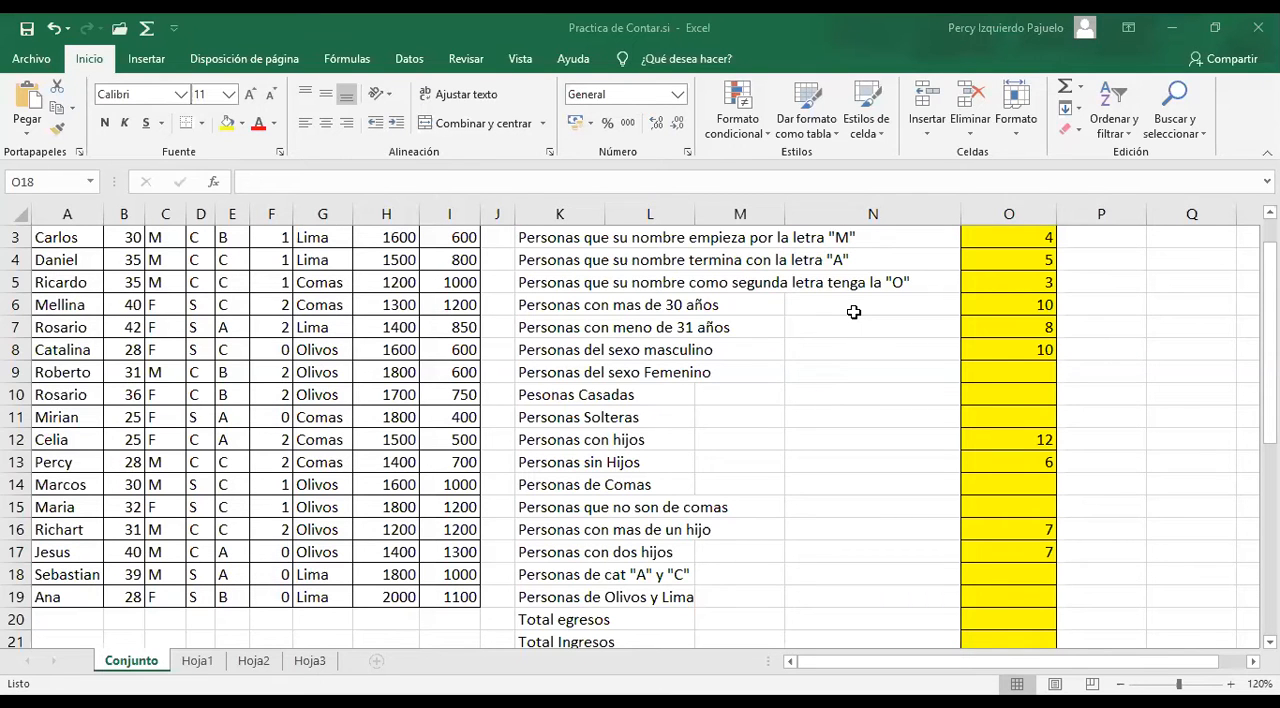
Count the people from Comas by entering =CONTAR.SI(G2:G19,"COMAS") in O14
{"action": "scroll", "coordinate": [830, 400], "scroll_direction": "up", "scroll_amount": 1}
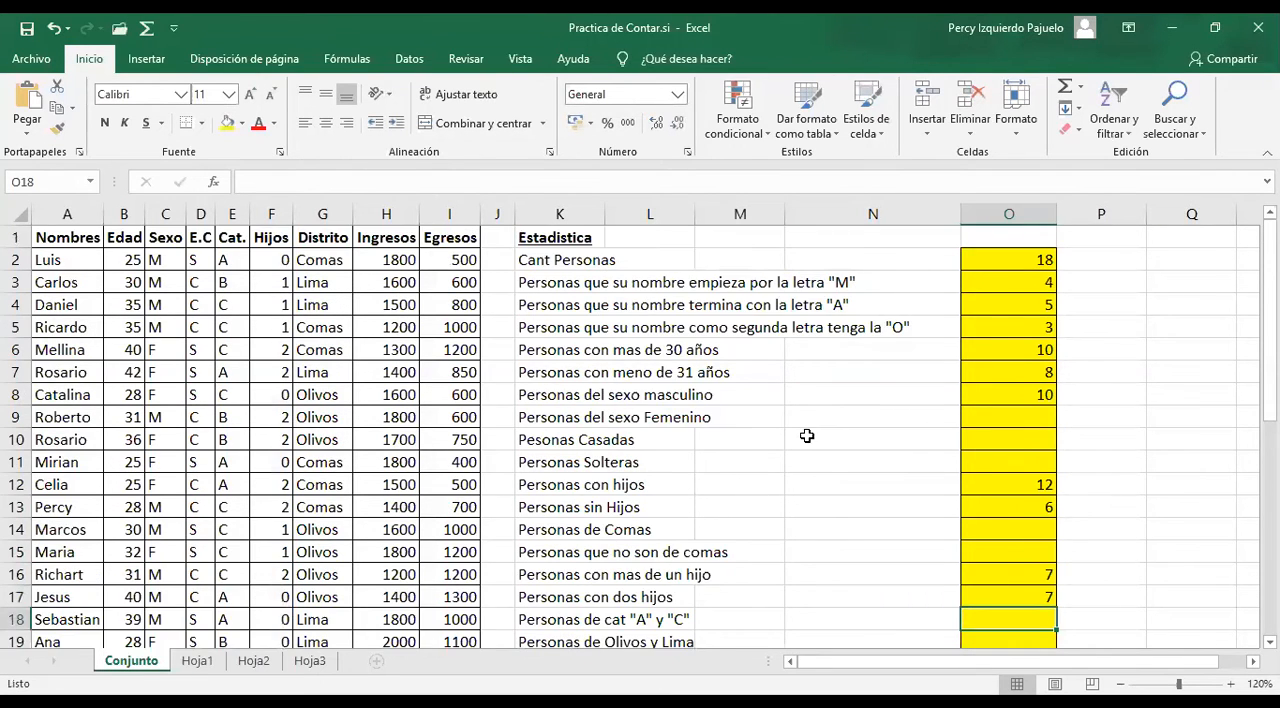
{"action": "scroll", "coordinate": [812, 440], "scroll_direction": "down", "scroll_amount": 2}
{"action": "key", "text": "Up"}
{"action": "key", "text": "Up"}
{"action": "key", "text": "Up"}
{"action": "key", "text": "Up"}
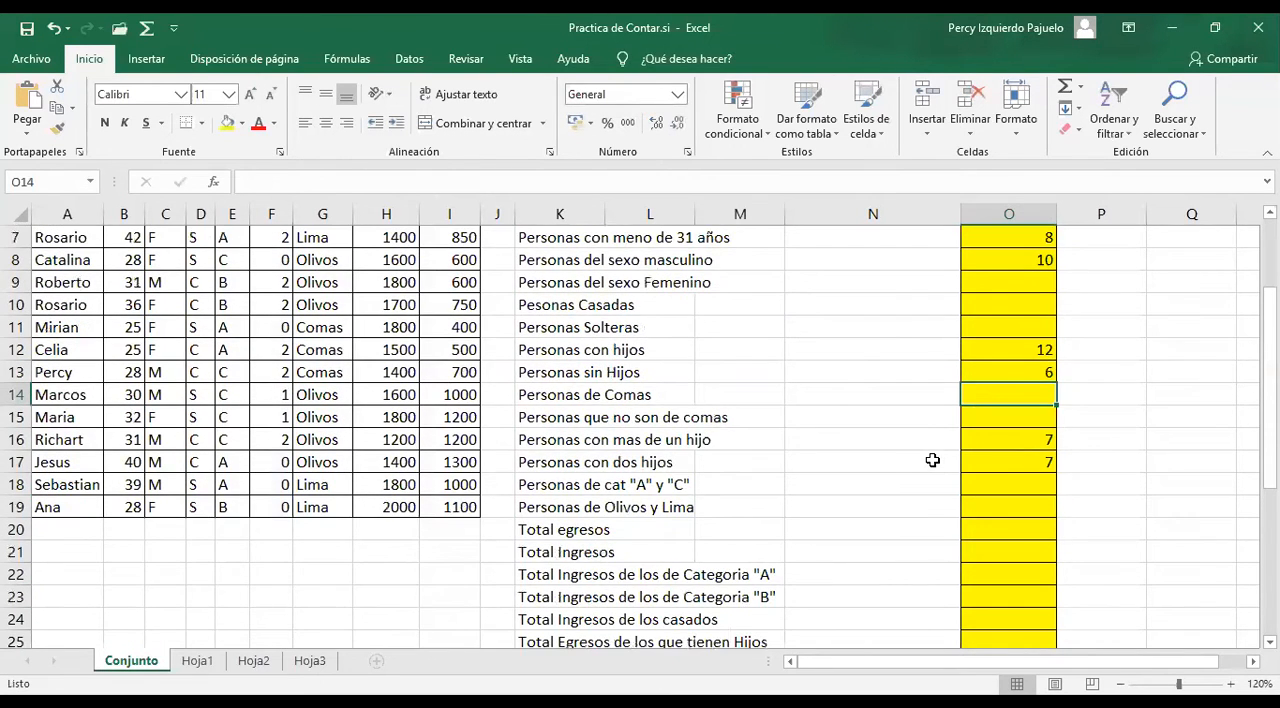
{"action": "type", "text": "="}
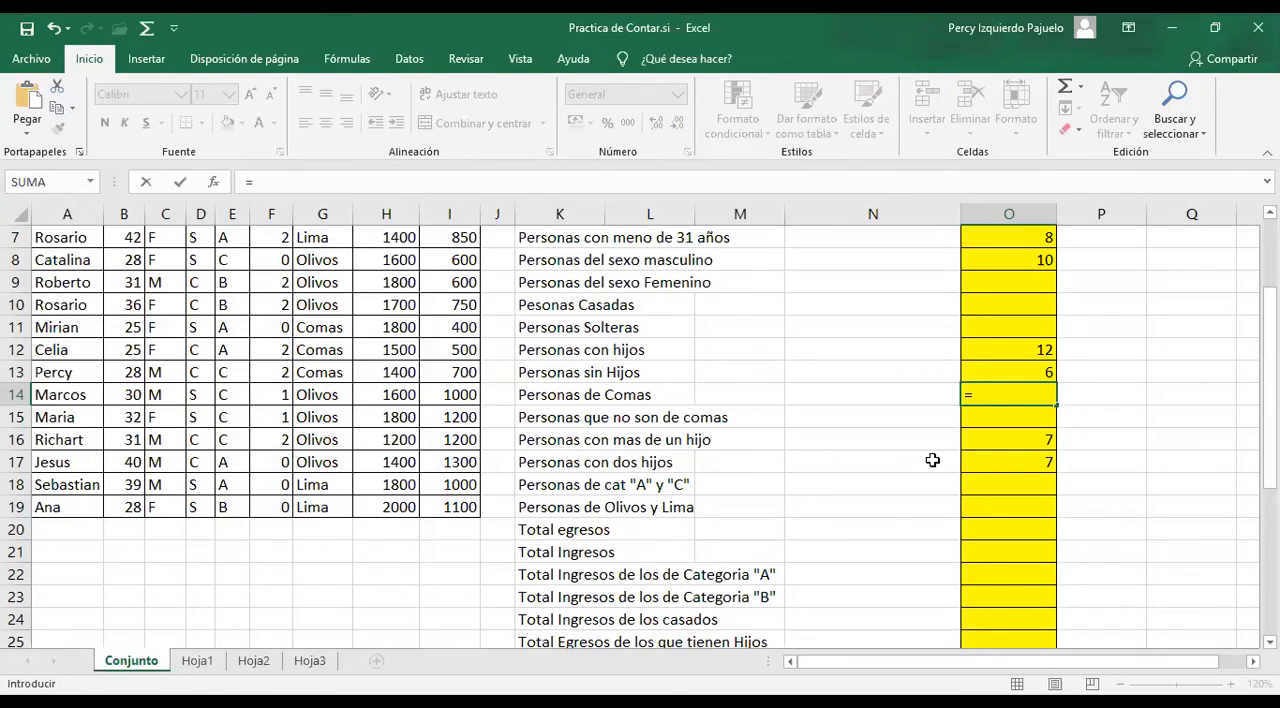
{"action": "type", "text": "CONTAR.SI("}
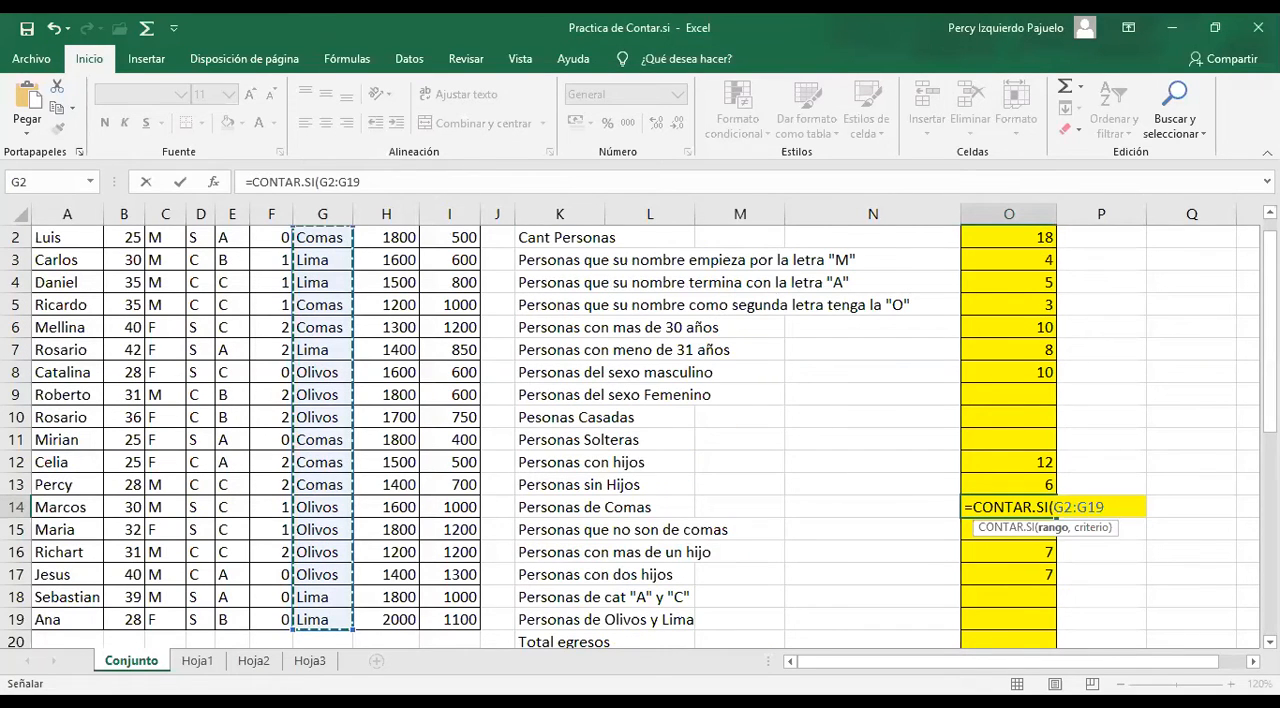
{"action": "scroll", "coordinate": [1137, 548], "scroll_direction": "up", "scroll_amount": 1}
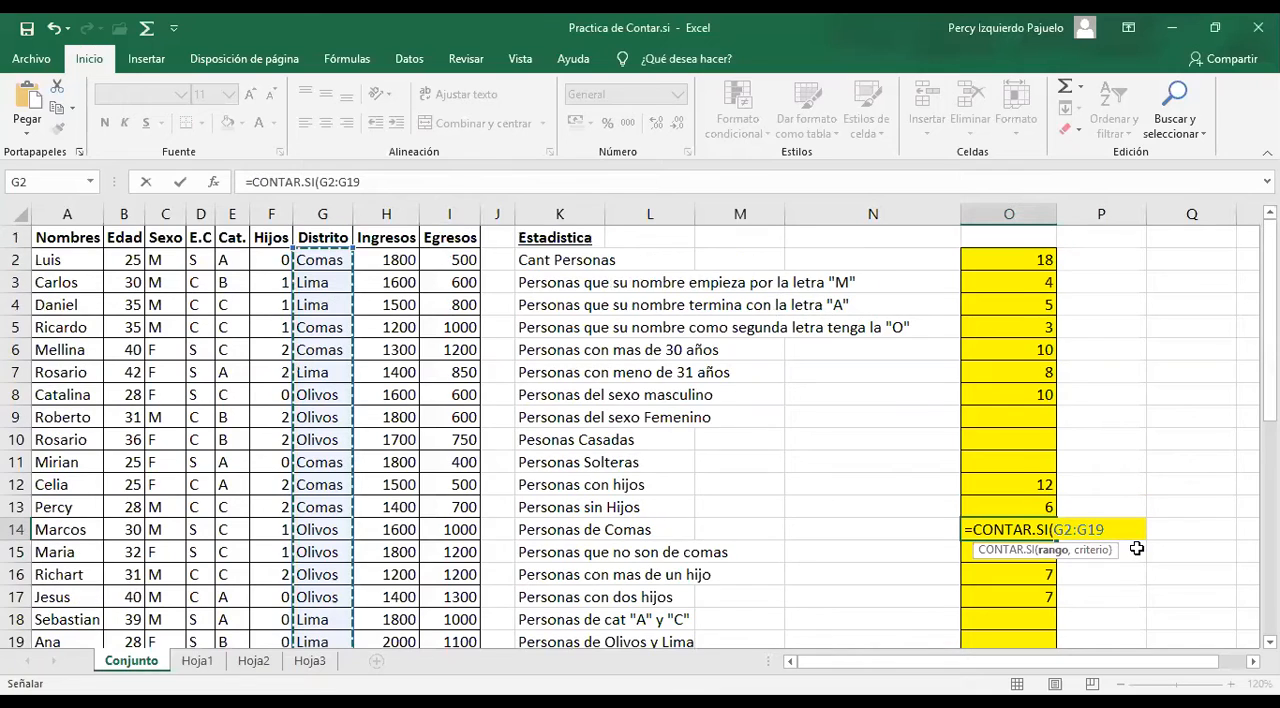
{"action": "type", "text": ",\"COMAS\""}
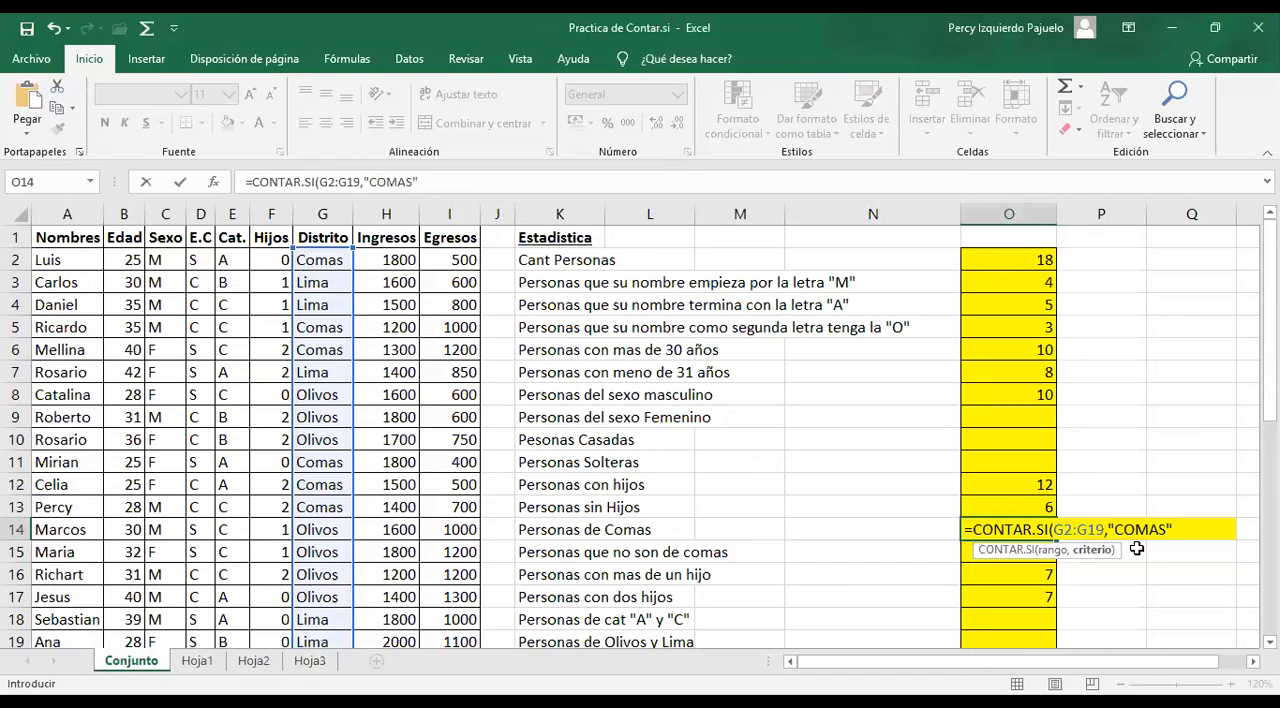
{"action": "type", "text": ")"}
{"action": "key", "text": "ctrl+Return"}
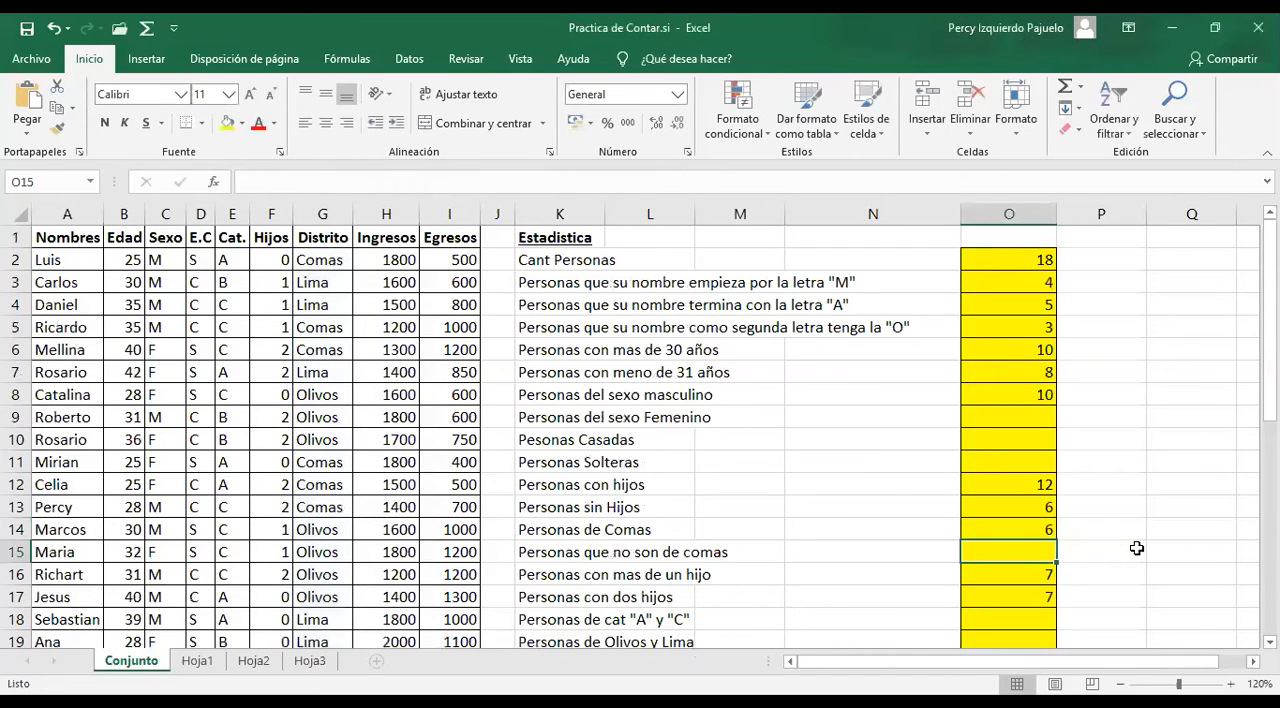
{"action": "key", "text": "F2"}
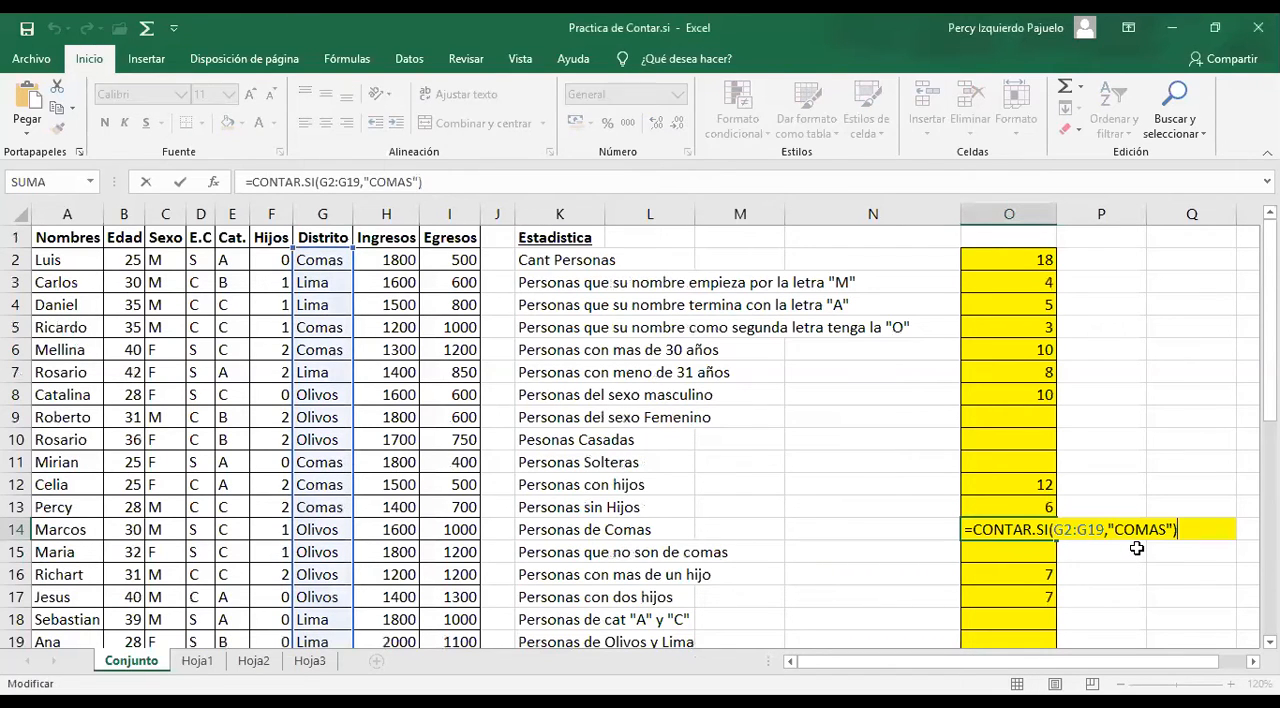
{"action": "key", "text": "Return"}
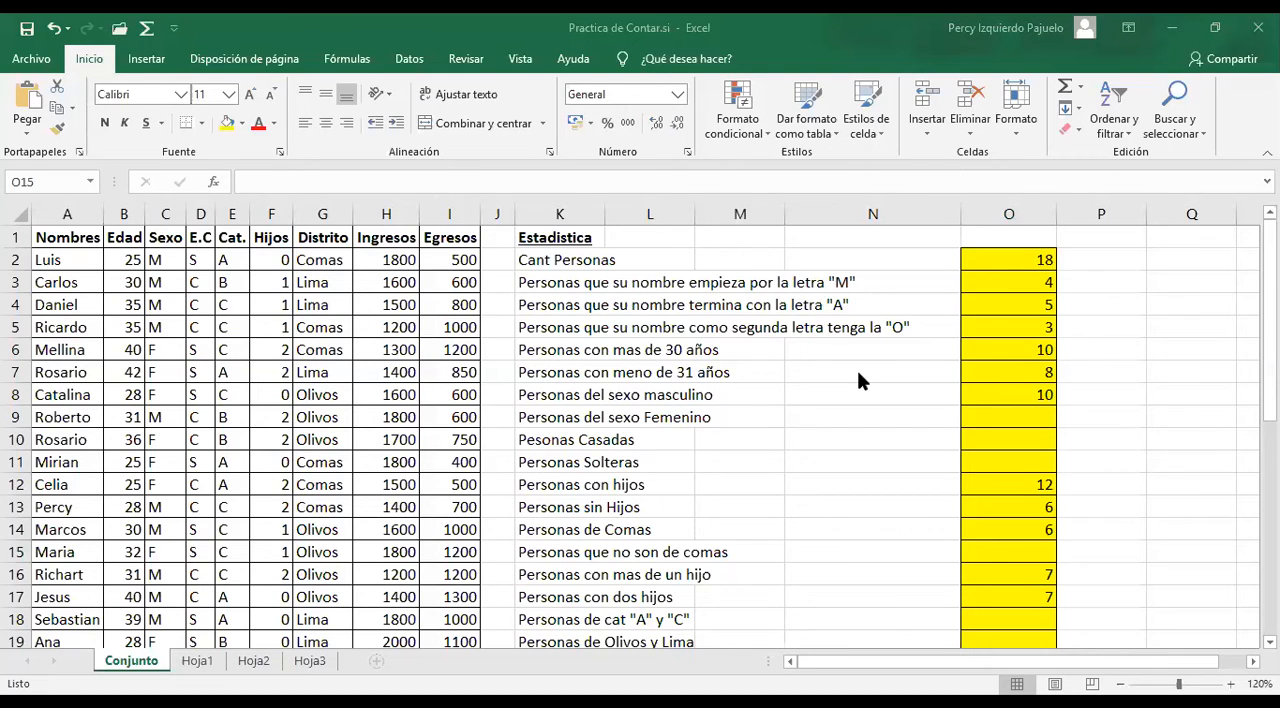
Count the people who are not from Comas by entering =CONTAR.SI(G2:G19,"<>COMAS") in O15
{"action": "left_click", "coordinate": [1014, 556]}
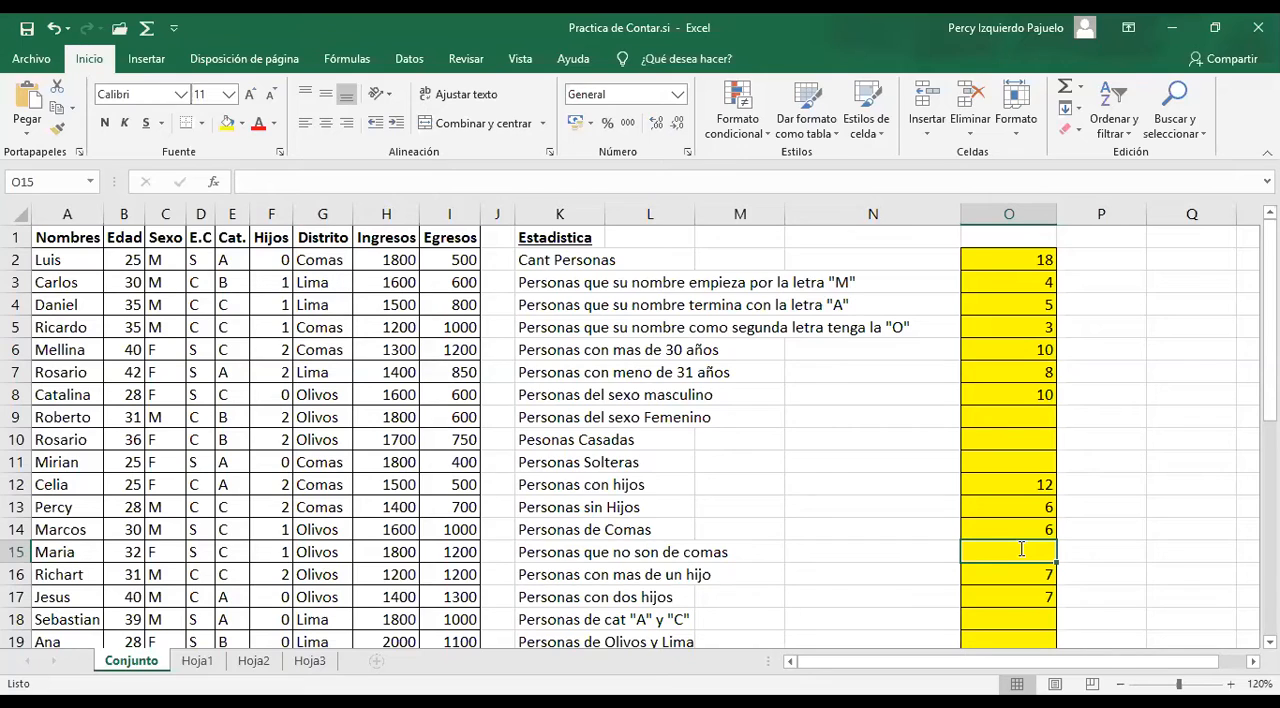
{"action": "type", "text": "=CONTAR.SI("}
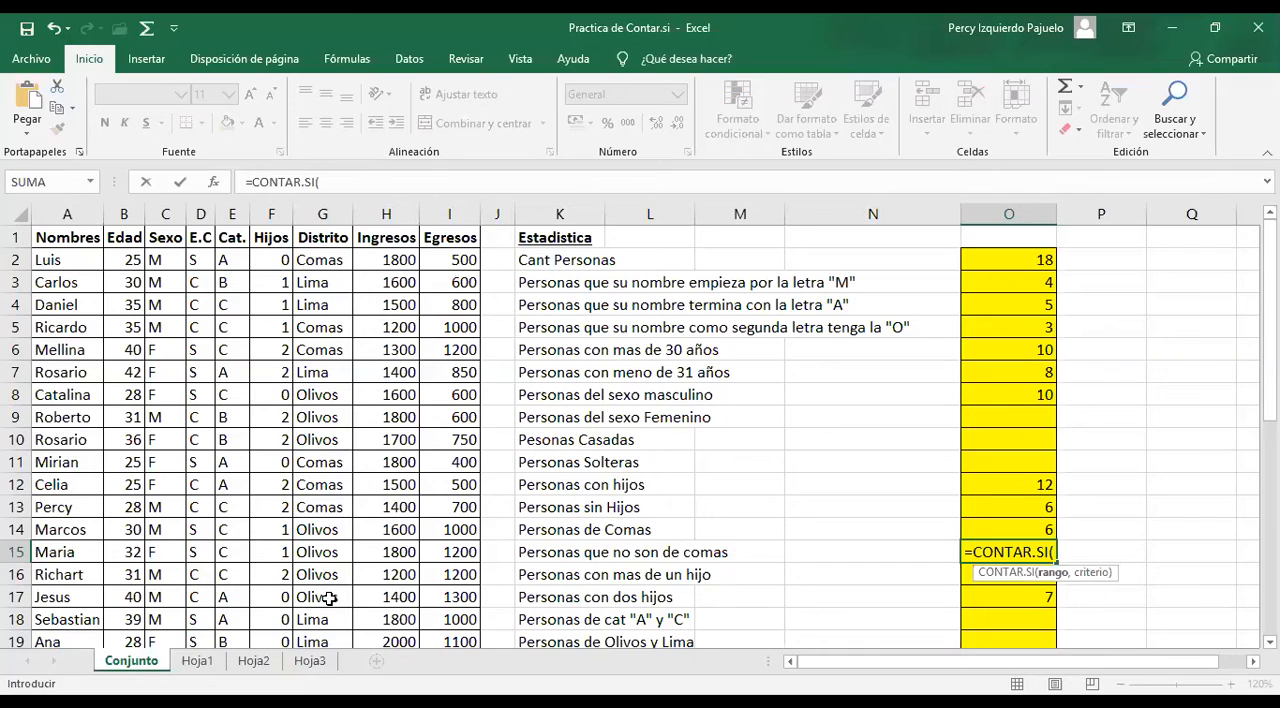
{"action": "left_click_drag", "start_coordinate": [322, 260], "coordinate": [337, 608]}
{"action": "type", "text": ",\""}
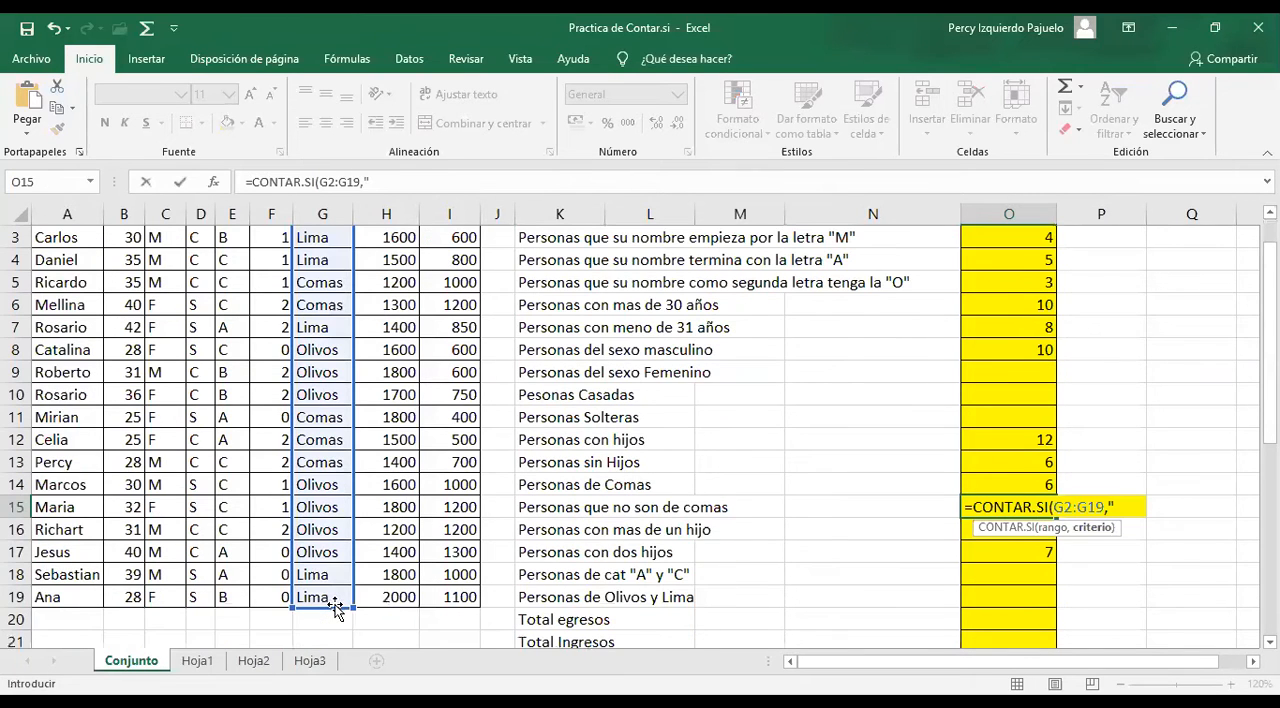
{"action": "type", "text": "<>"}
{"action": "type", "text": "COMAS"}
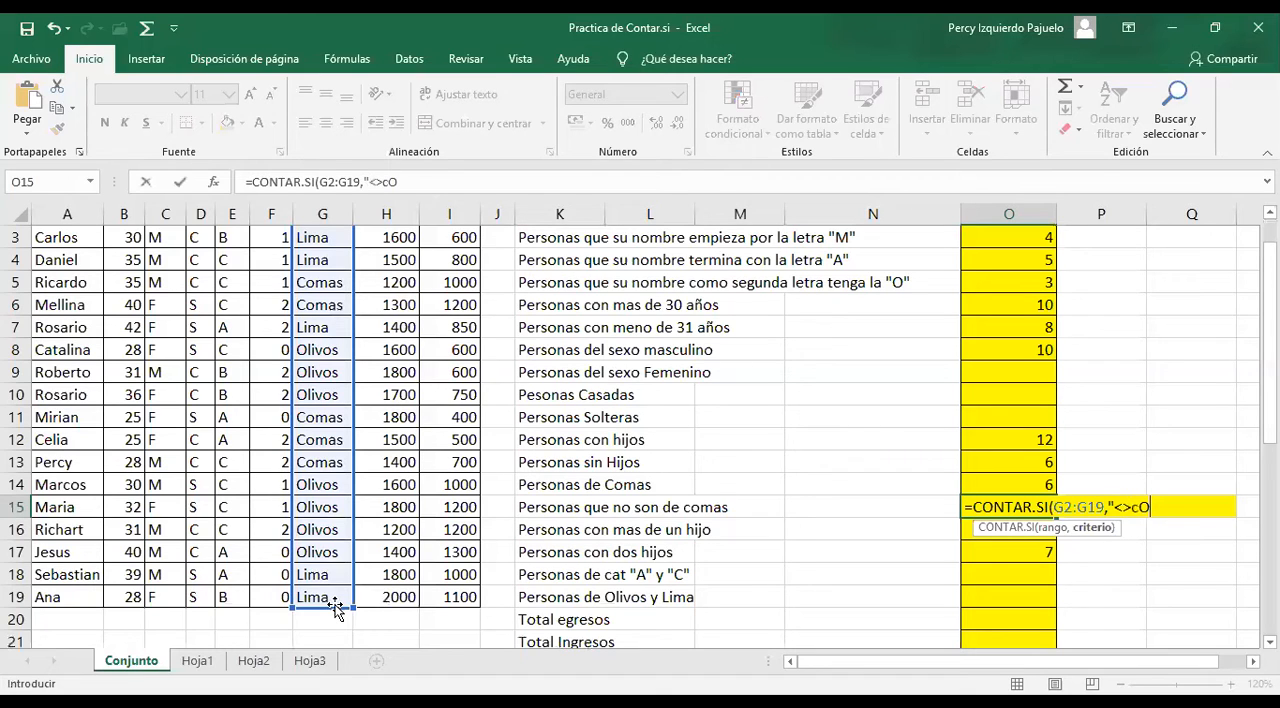
{"action": "key", "text": "BackSpace"}
{"action": "key", "text": "BackSpace"}
{"action": "key", "text": "BackSpace"}
{"action": "key", "text": "BackSpace"}
{"action": "type", "text": "OMAS\")"}
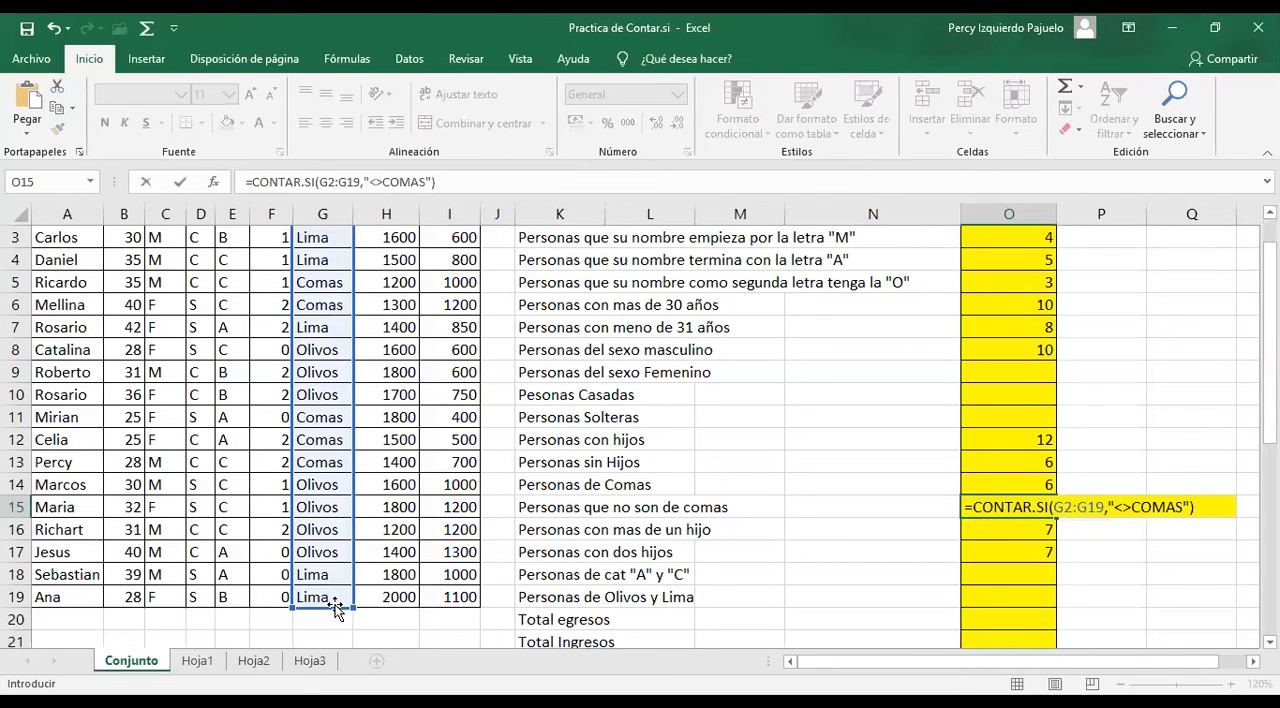
{"action": "key", "text": "Return"}
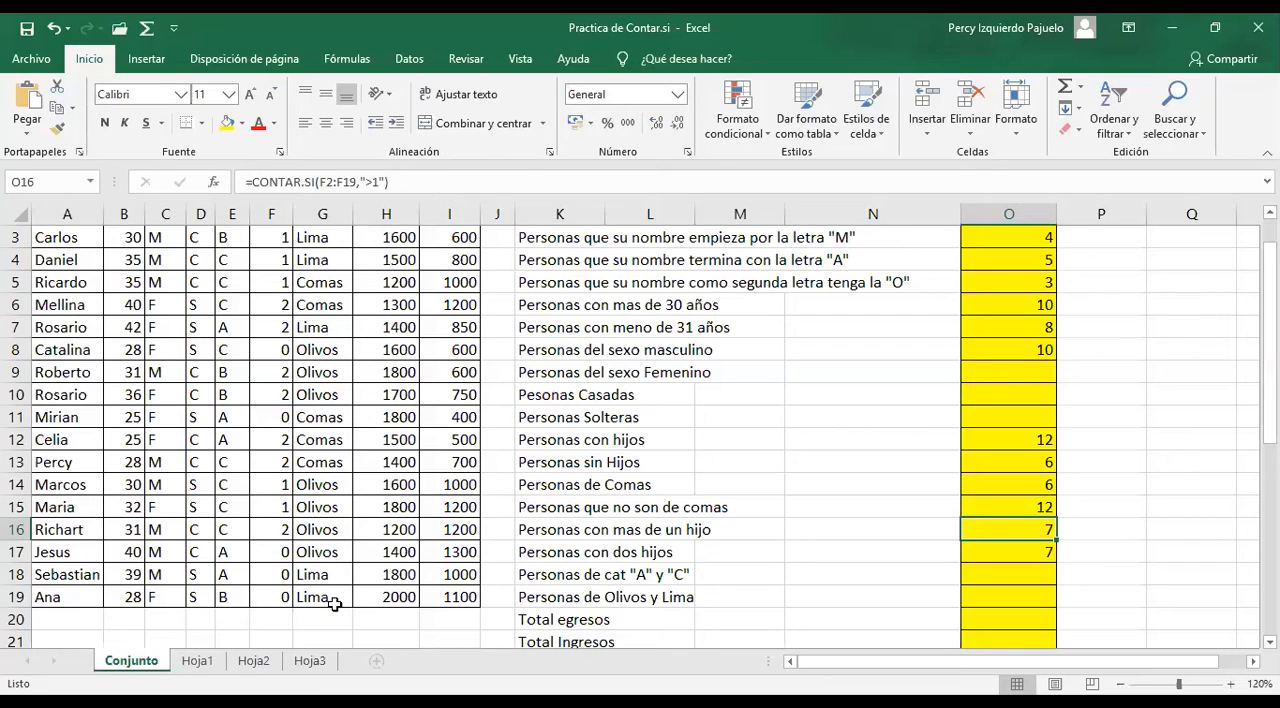
Count the people of categories A and C by entering =CONTAR.SI(E2:E19,"<>B") in O18
{"action": "key", "text": "Down"}
{"action": "key", "text": "Down"}
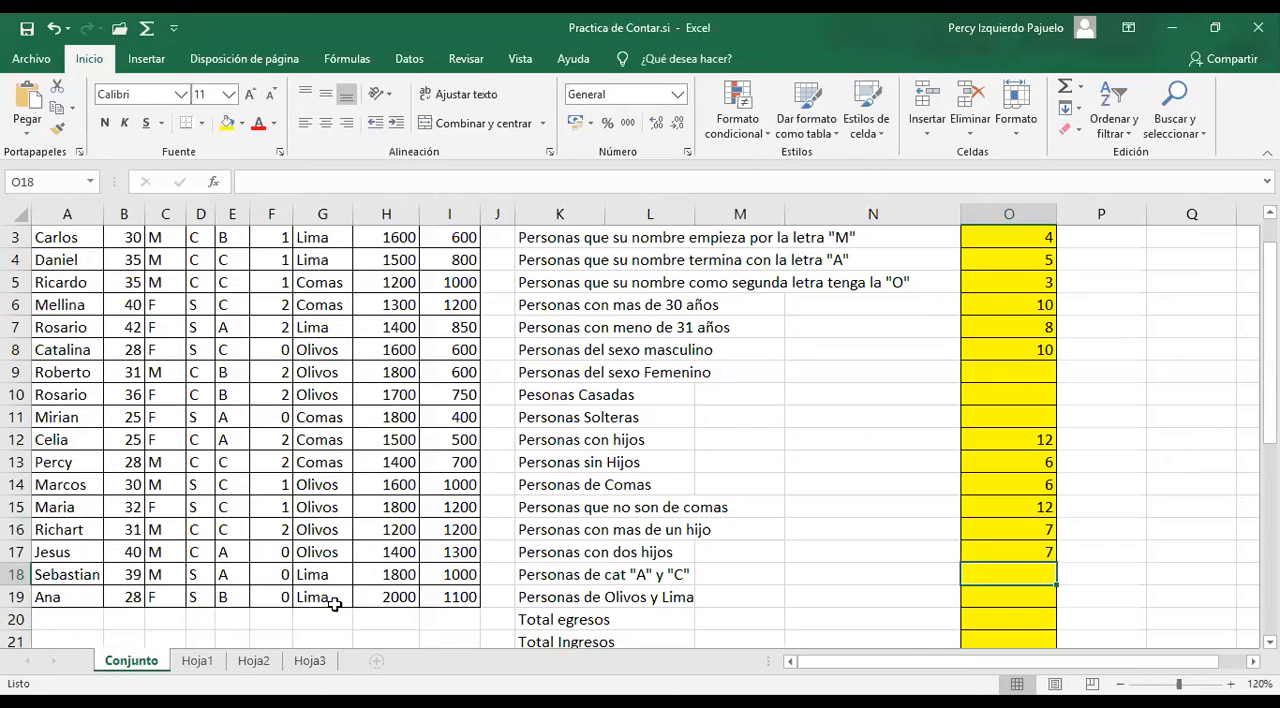
{"action": "type", "text": "="}
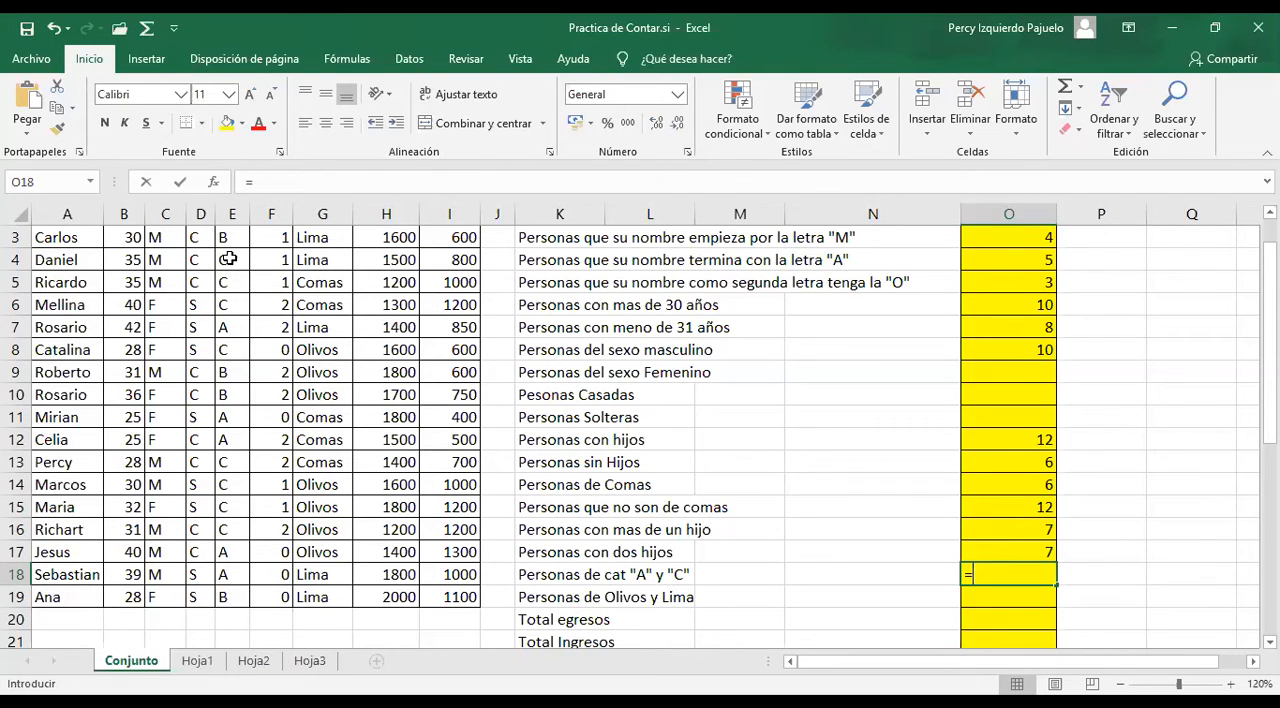
{"action": "type", "text": "CONTAR.SI(E2:E19,"}
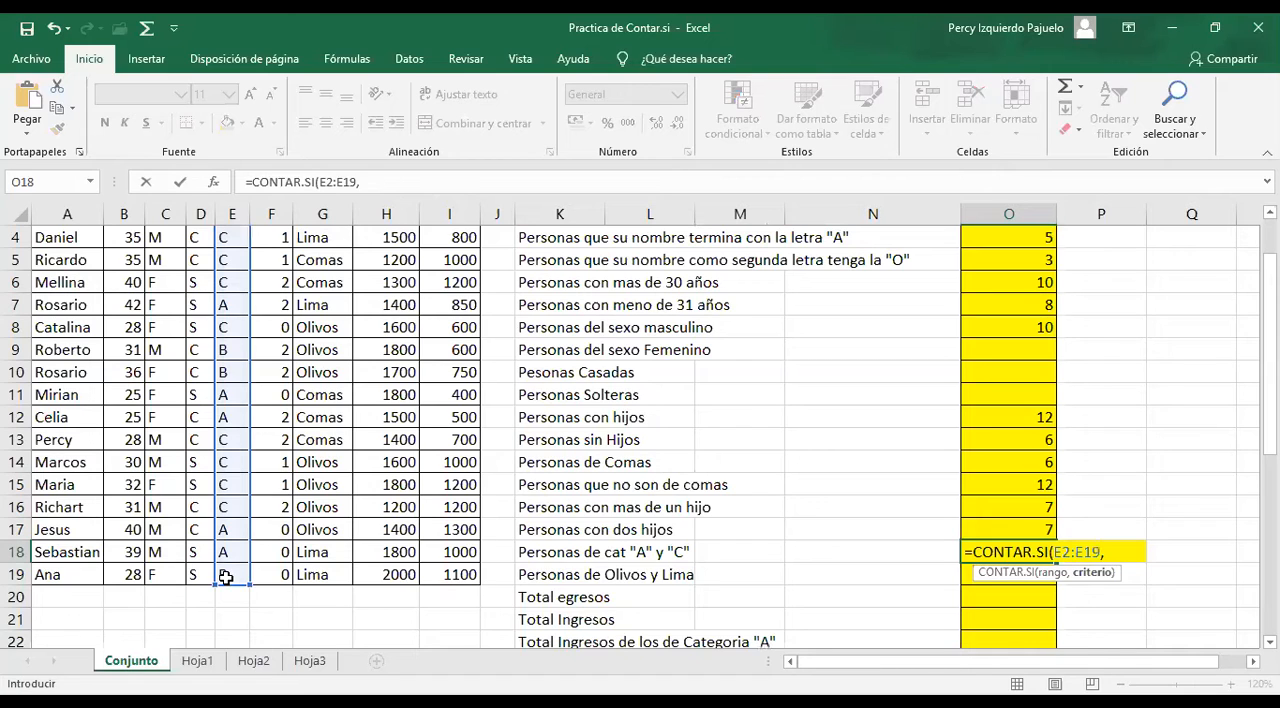
{"action": "type", "text": "\"<>B\")"}
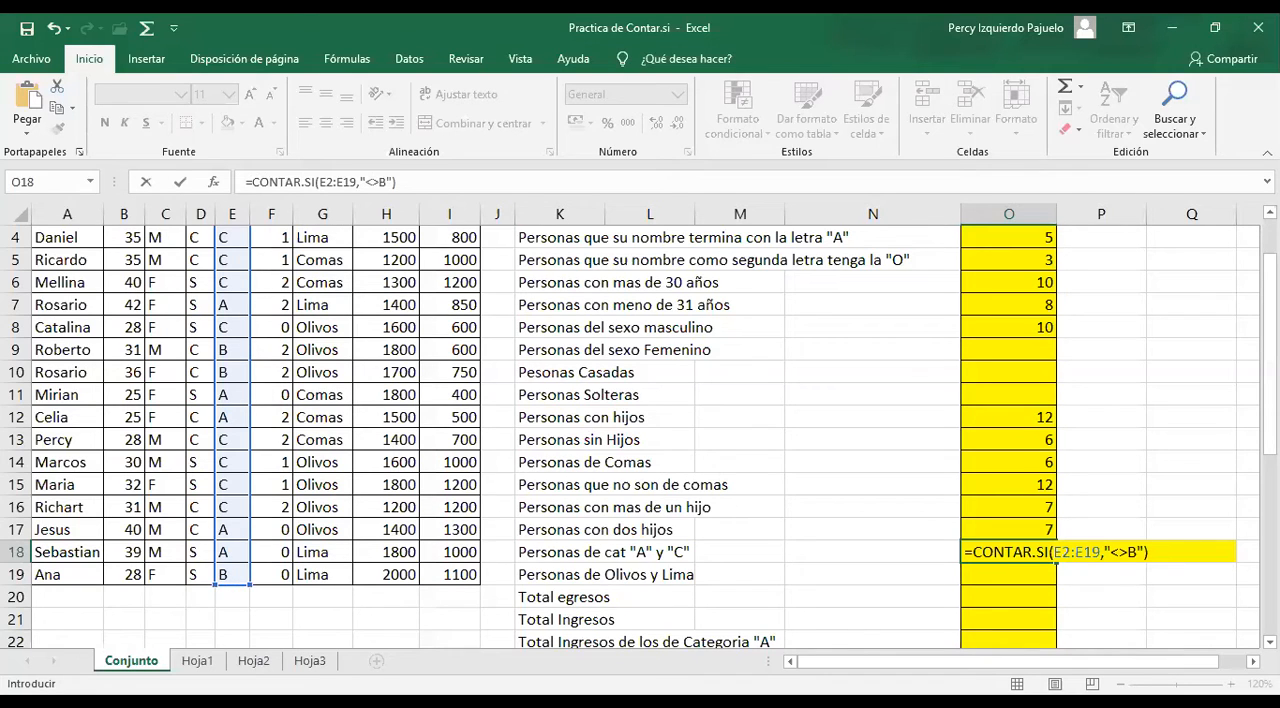
{"action": "left_click", "coordinate": [713, 660]}
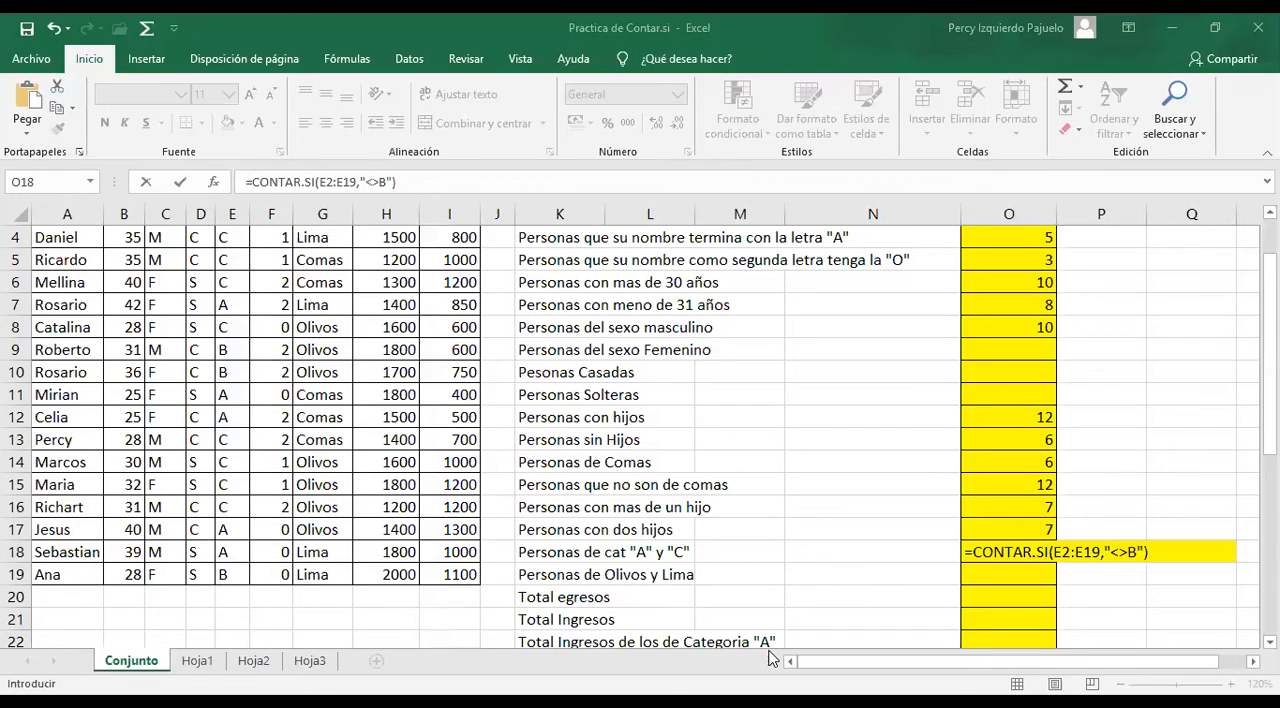
{"action": "left_click", "coordinate": [901, 602]}
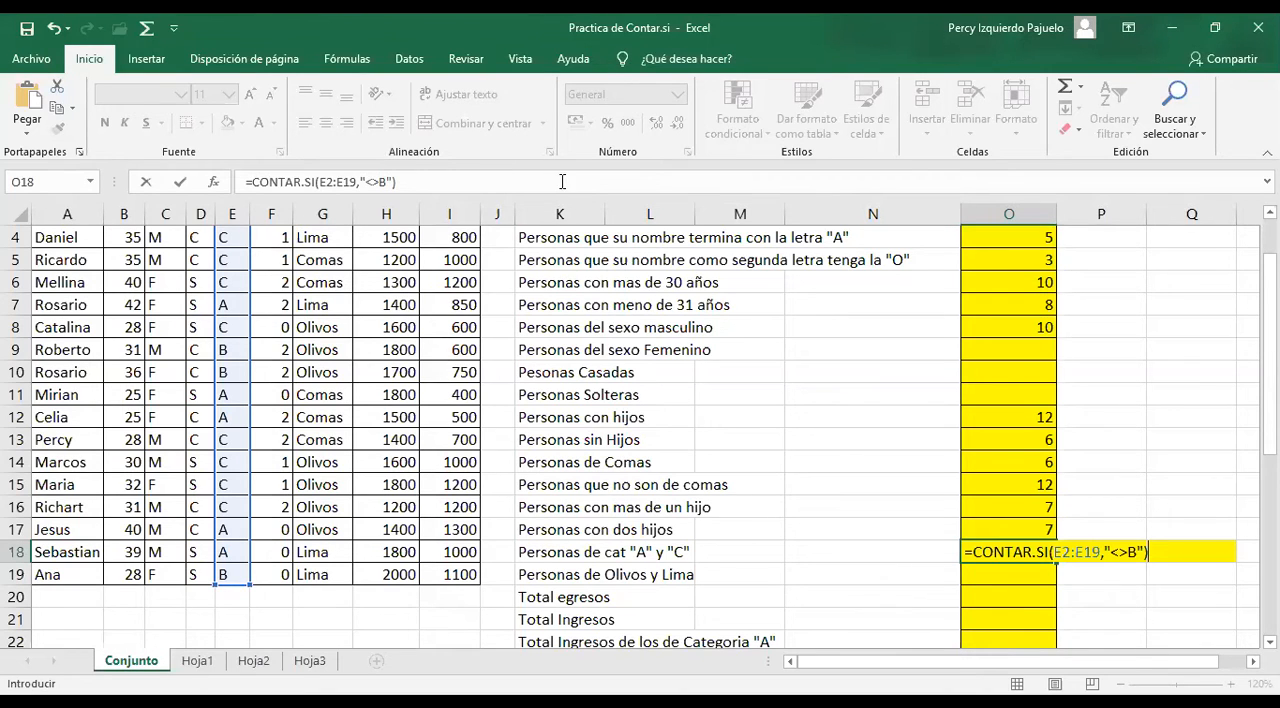
{"action": "left_click", "coordinate": [1152, 551]}
{"action": "key", "text": "Return"}
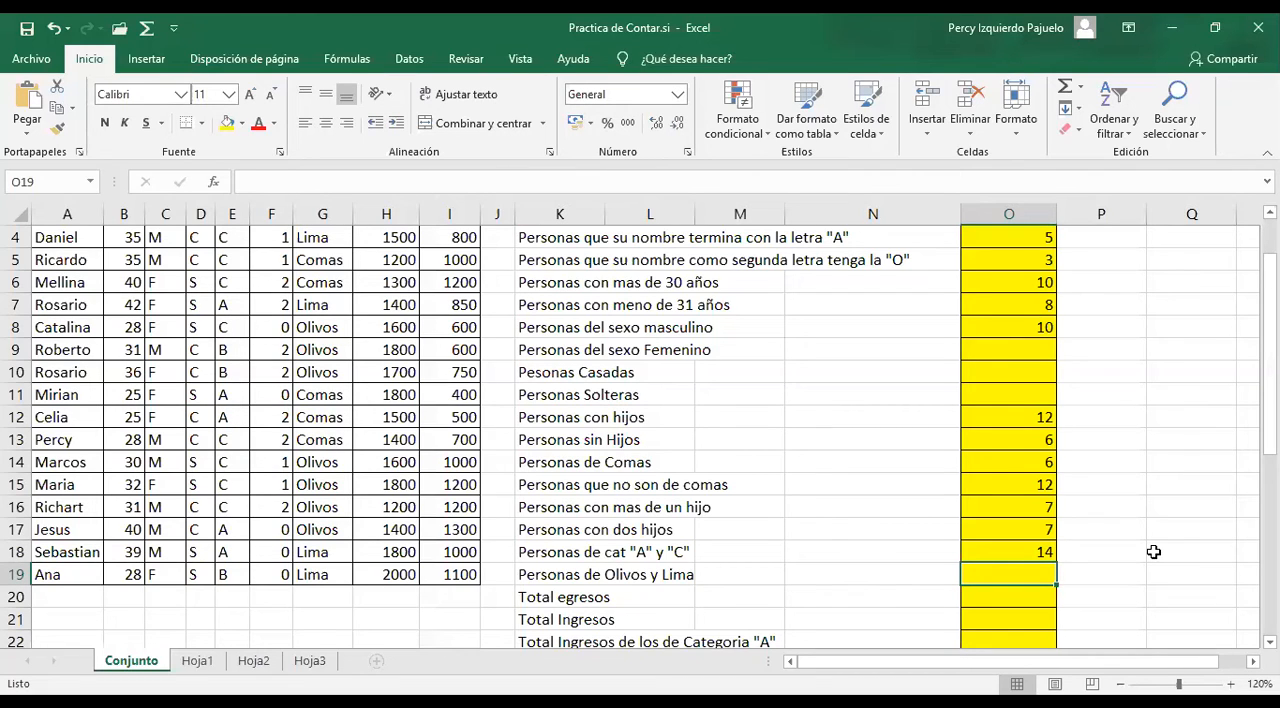
Change the category A and C formula in O18 to =CONTAR.SI(E2:E19,"A")+CONTAR(E2:E19,"C")
{"action": "key", "text": "Up"}
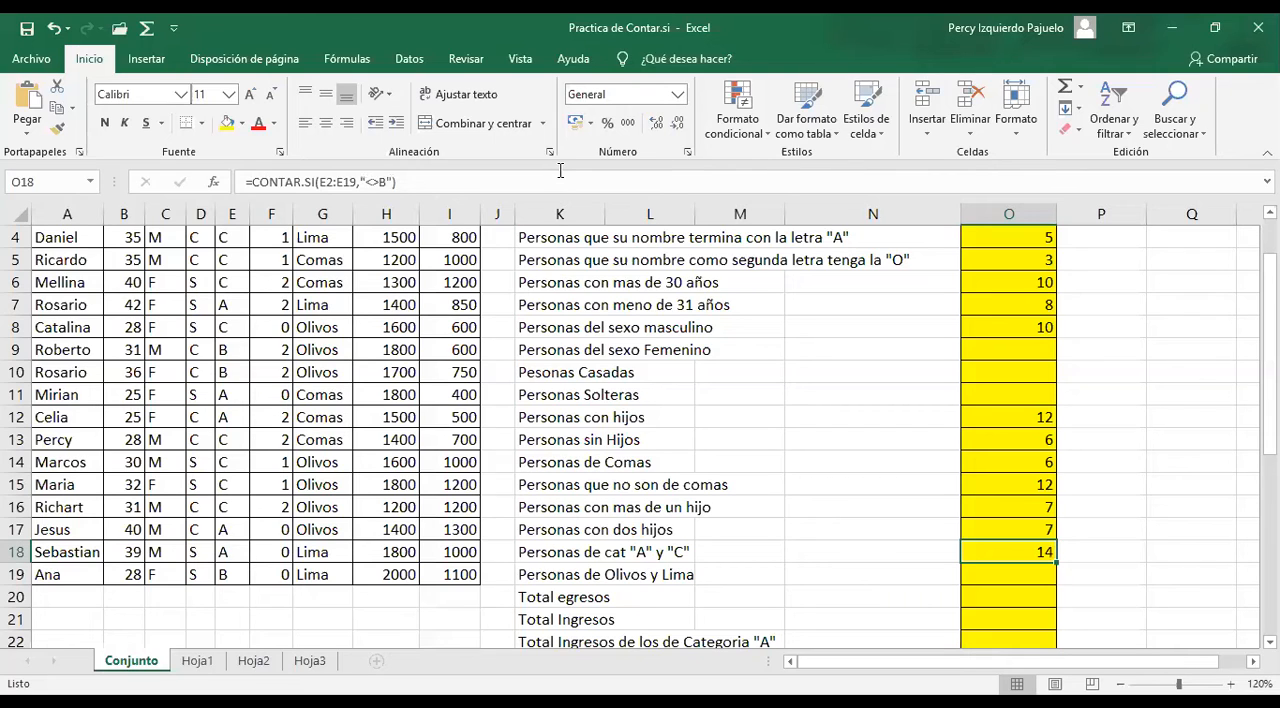
{"action": "left_click", "coordinate": [453, 183]}
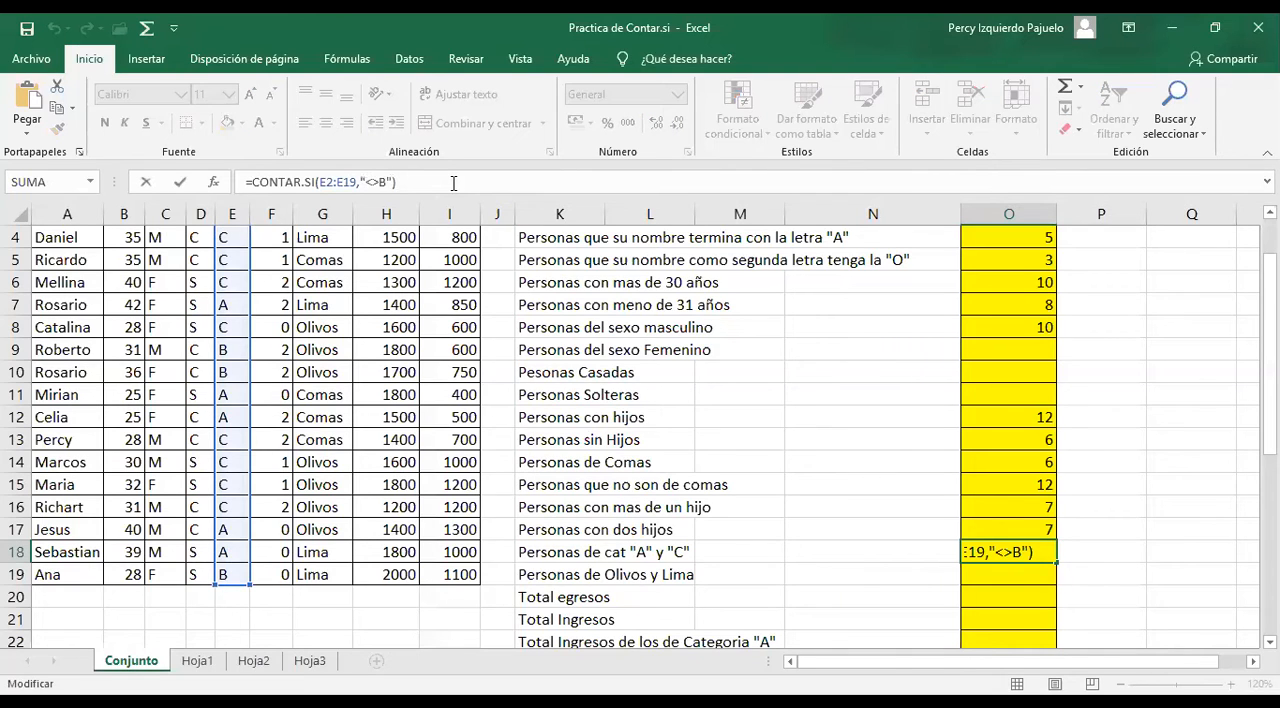
{"action": "key", "text": "BackSpace"}
{"action": "key", "text": "BackSpace"}
{"action": "key", "text": "BackSpace"}
{"action": "key", "text": "BackSpace"}
{"action": "key", "text": "BackSpace"}
{"action": "type", "text": "A\")+CONTAR("}
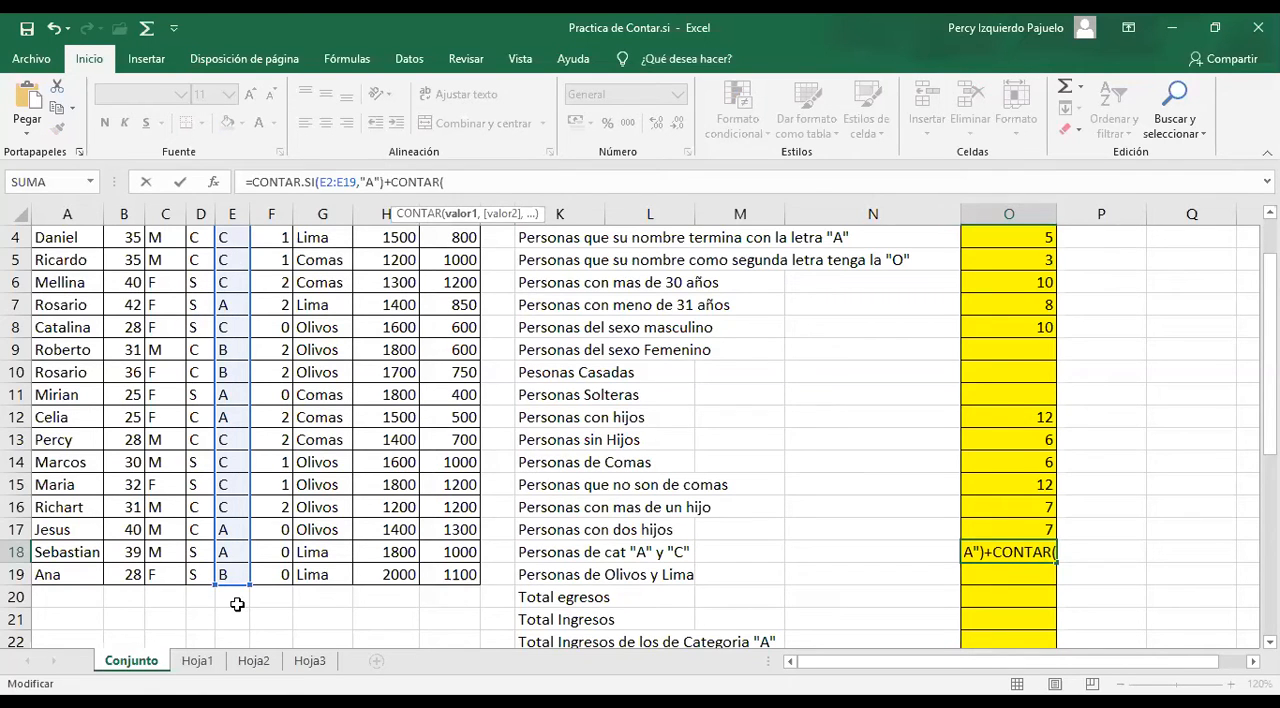
{"action": "left_click_drag", "start_coordinate": [232, 260], "coordinate": [238, 604]}
{"action": "type", "text": ",\""}
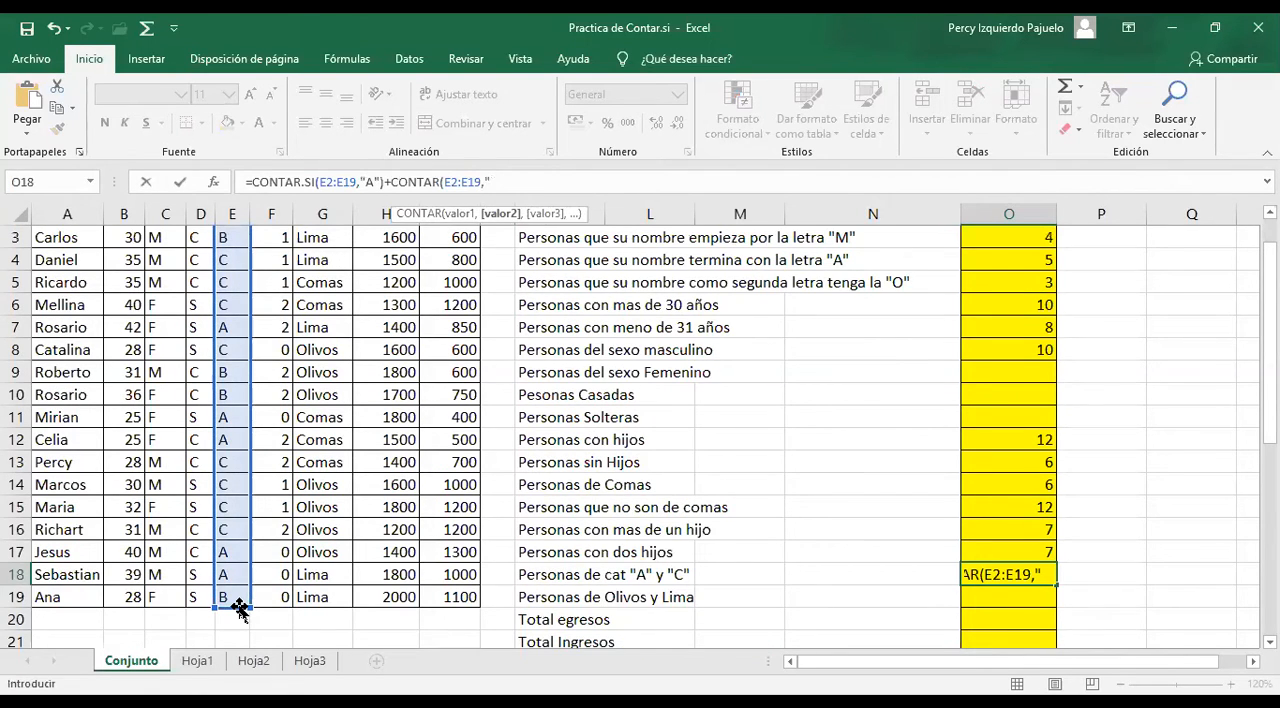
{"action": "type", "text": "C\")"}
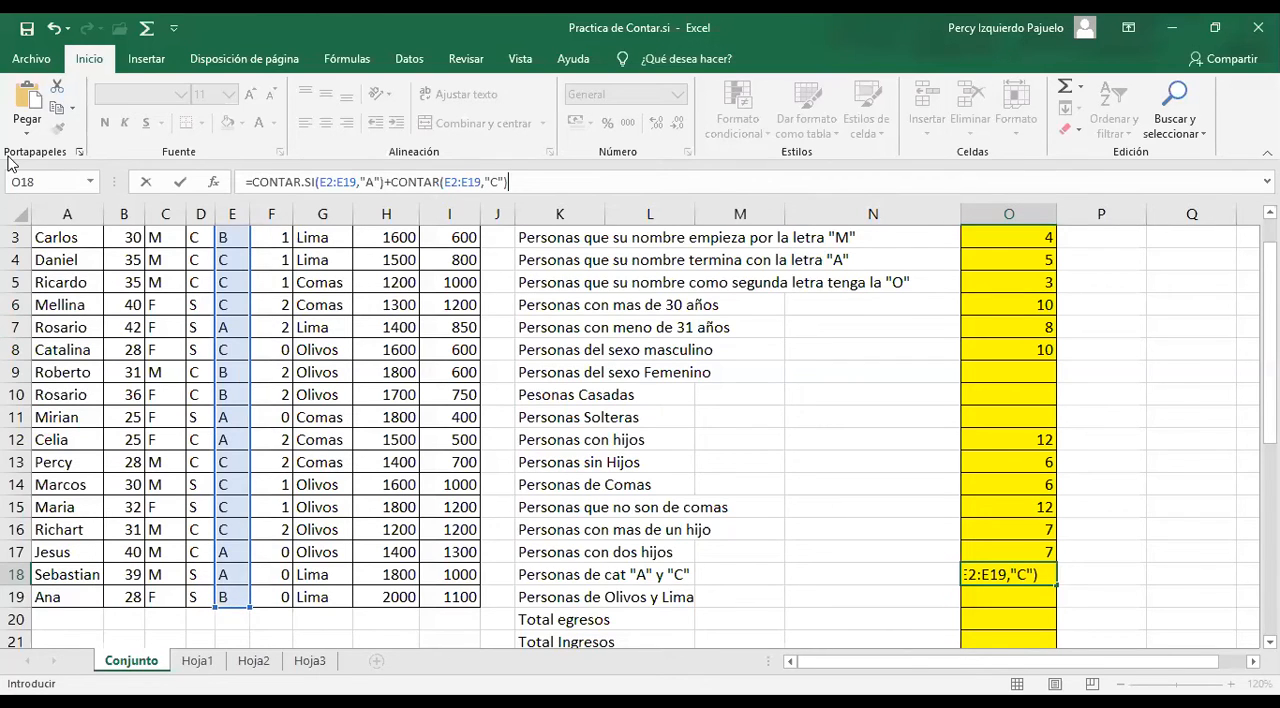
{"action": "key", "text": "Return"}
{"action": "type", "text": "}"}
{"action": "key", "text": "Escape"}
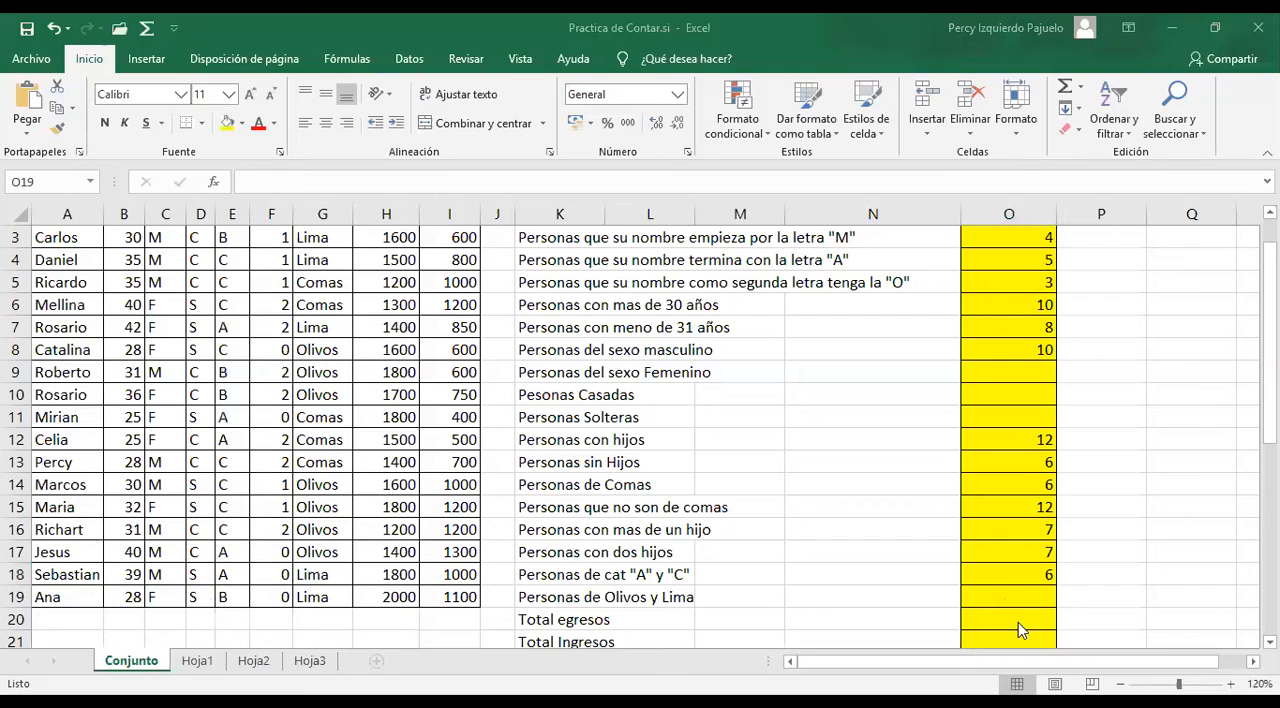
Count the people from Olivos and Lima by entering =CONTAR.SI(G2:G19,"<>COMAS") in O19
{"action": "left_click", "coordinate": [1010, 596]}
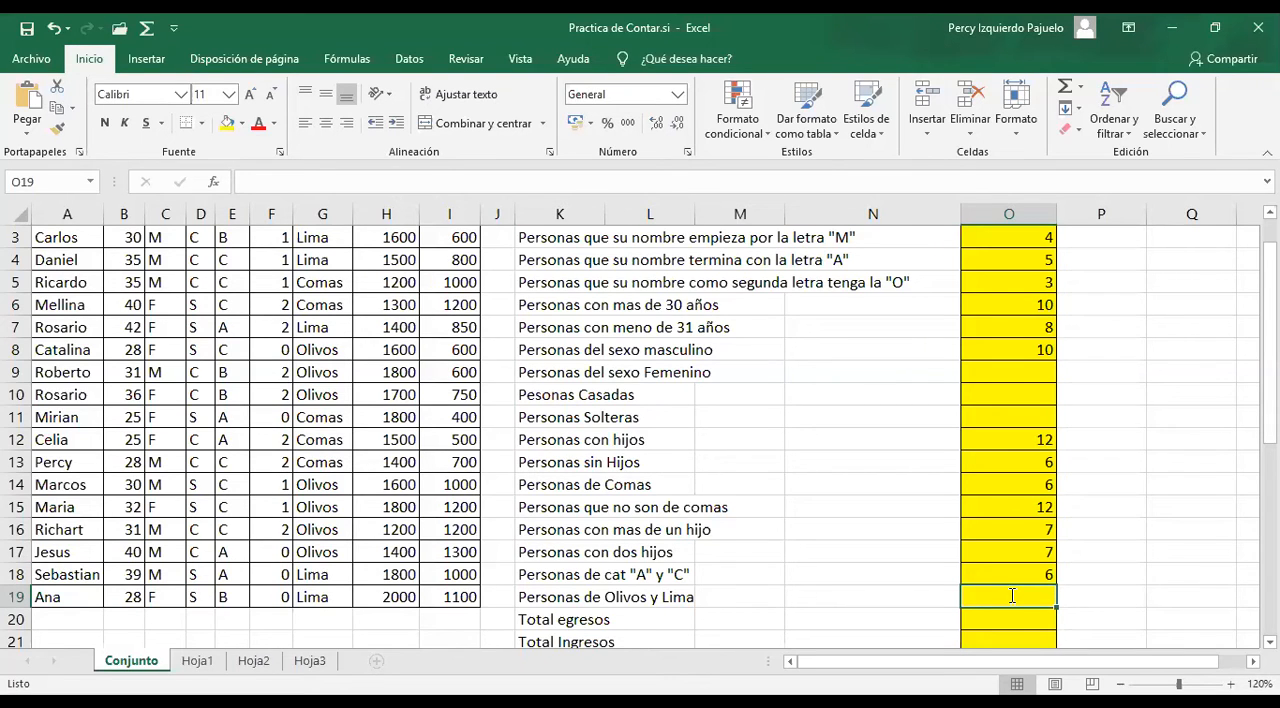
{"action": "type", "text": "=CONTAR.SI("}
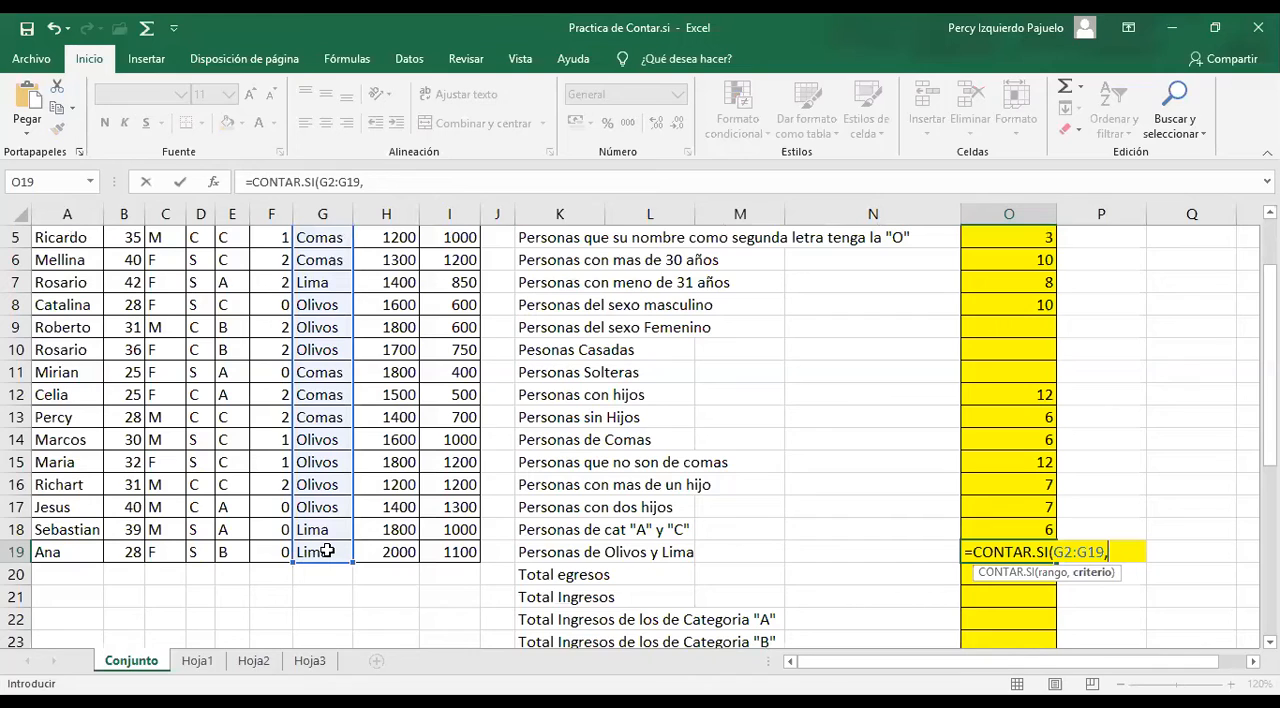
{"action": "type", "text": "\"<>COMA"}
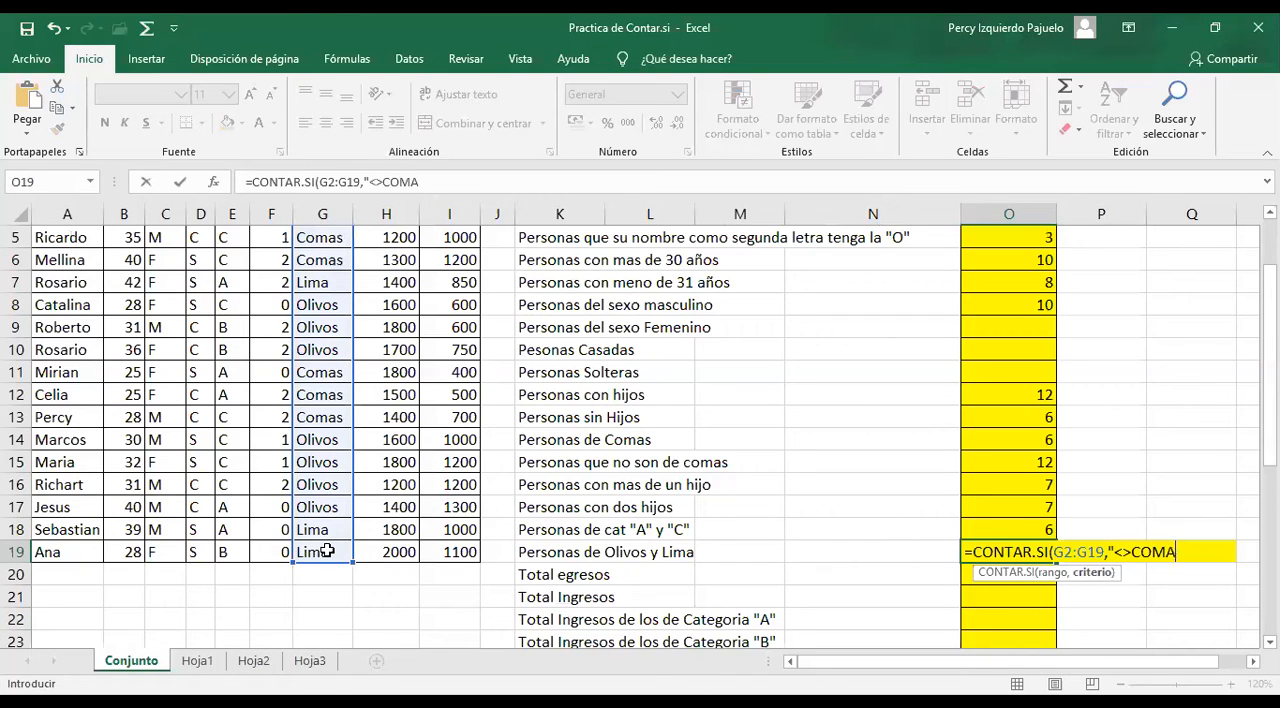
{"action": "type", "text": "S\")"}
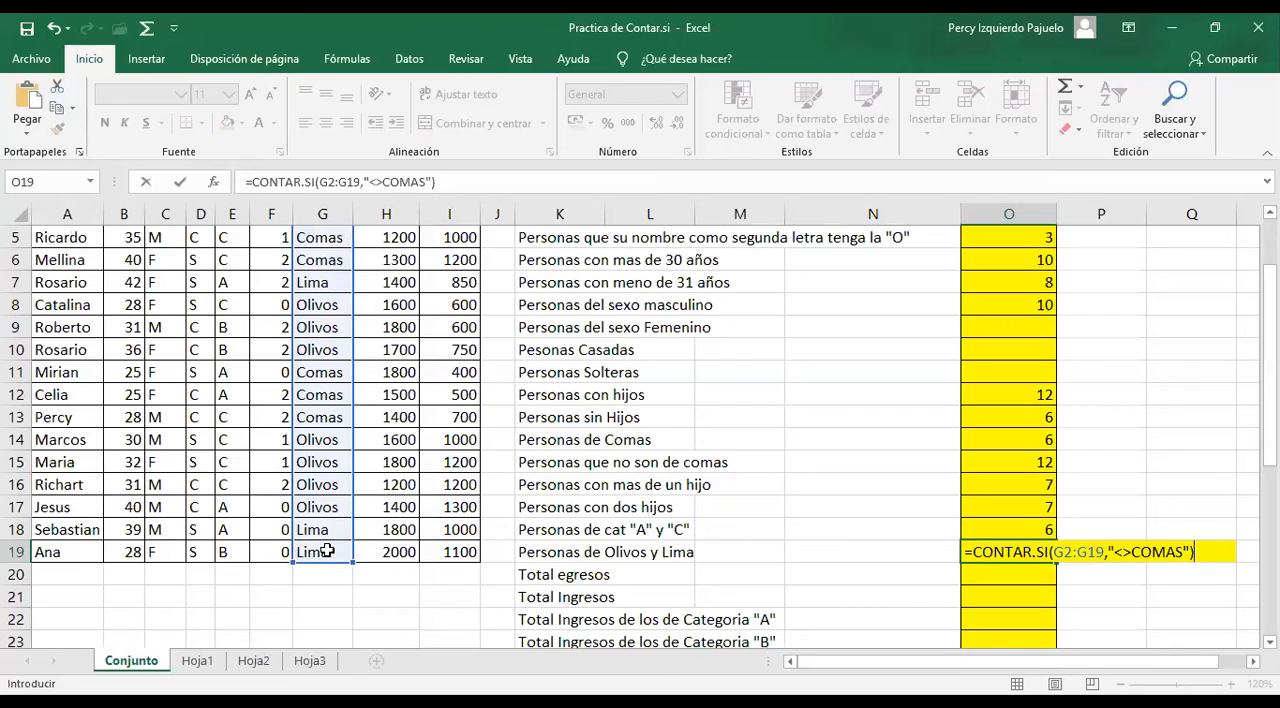
{"action": "key", "text": "Return"}
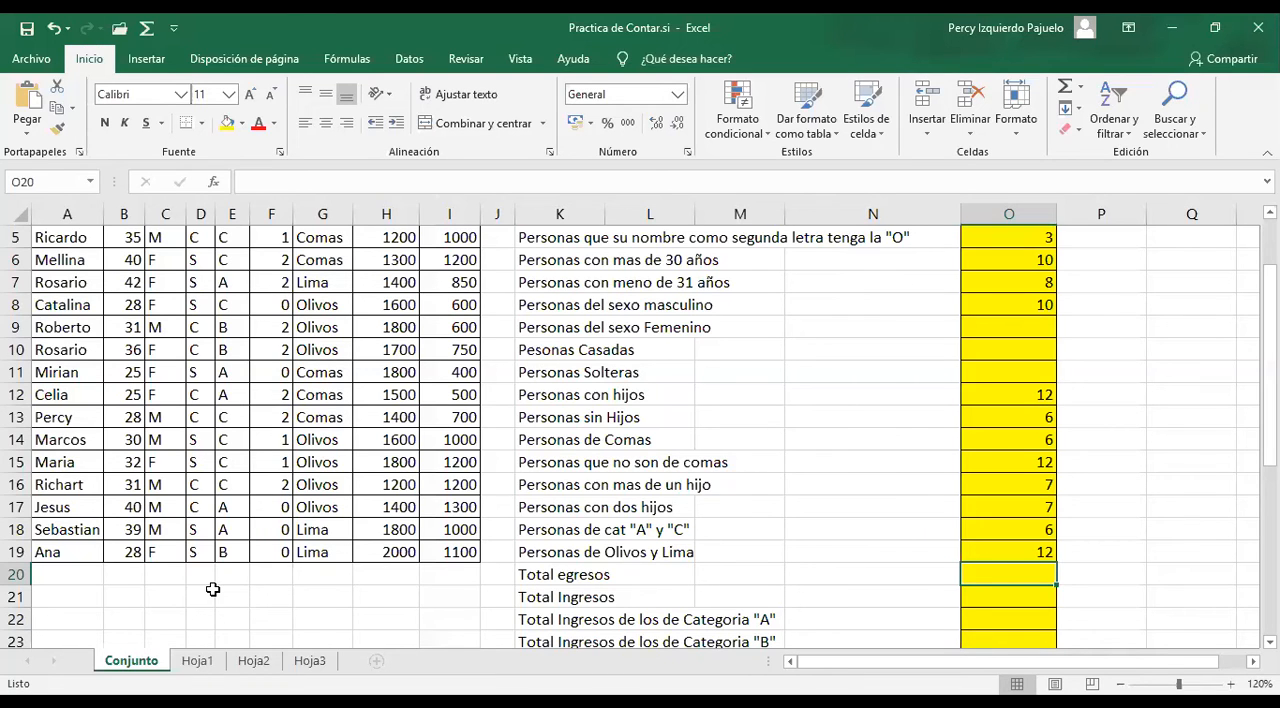
Total the Egresos column by entering =SUMA(I2:I19) in O20
{"action": "type", "text": "=SUMA("}
{"action": "scroll", "coordinate": [445, 270], "scroll_direction": "up", "scroll_amount": 2}
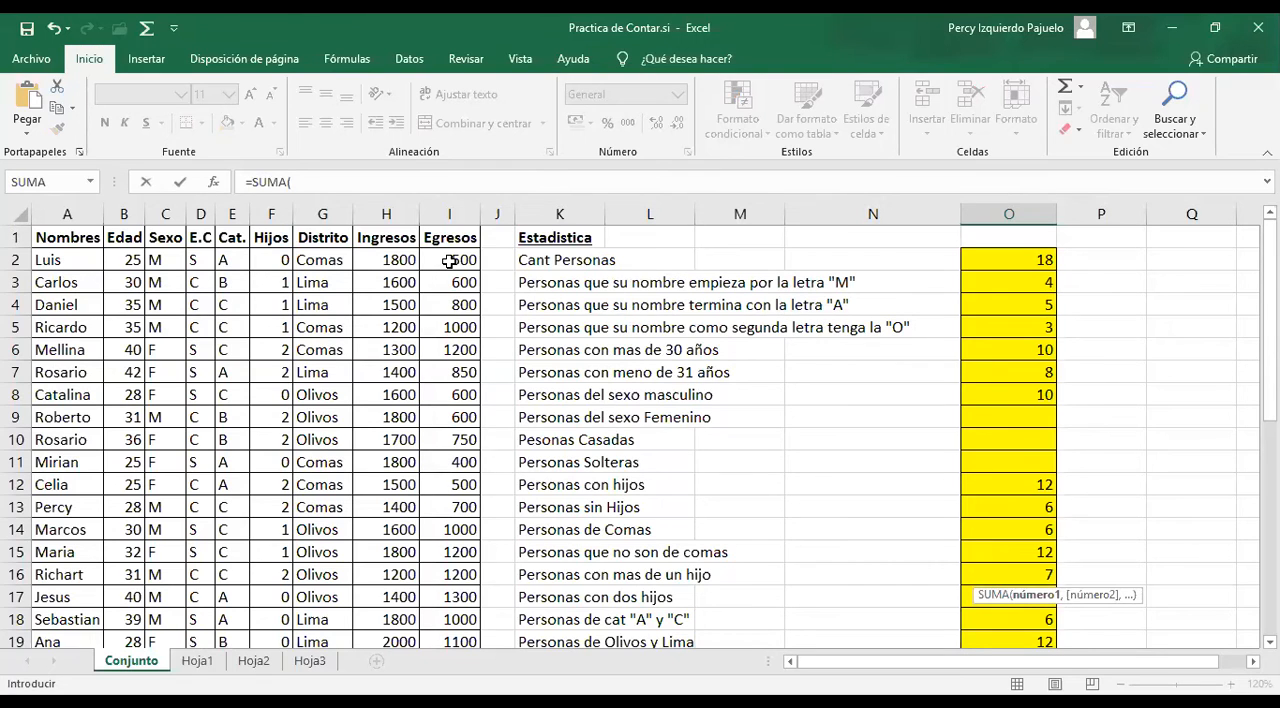
{"action": "left_click", "coordinate": [449, 260]}
{"action": "key", "text": "ctrl+shift+Down"}
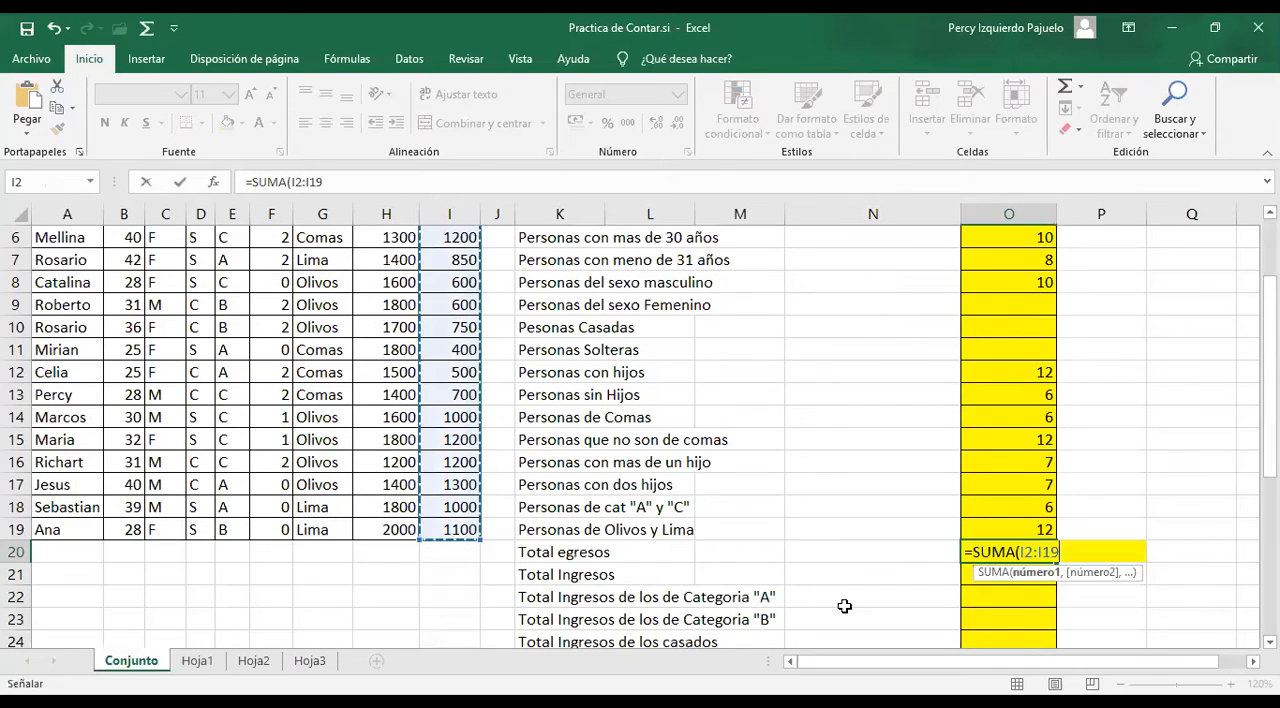
{"action": "type", "text": ")"}
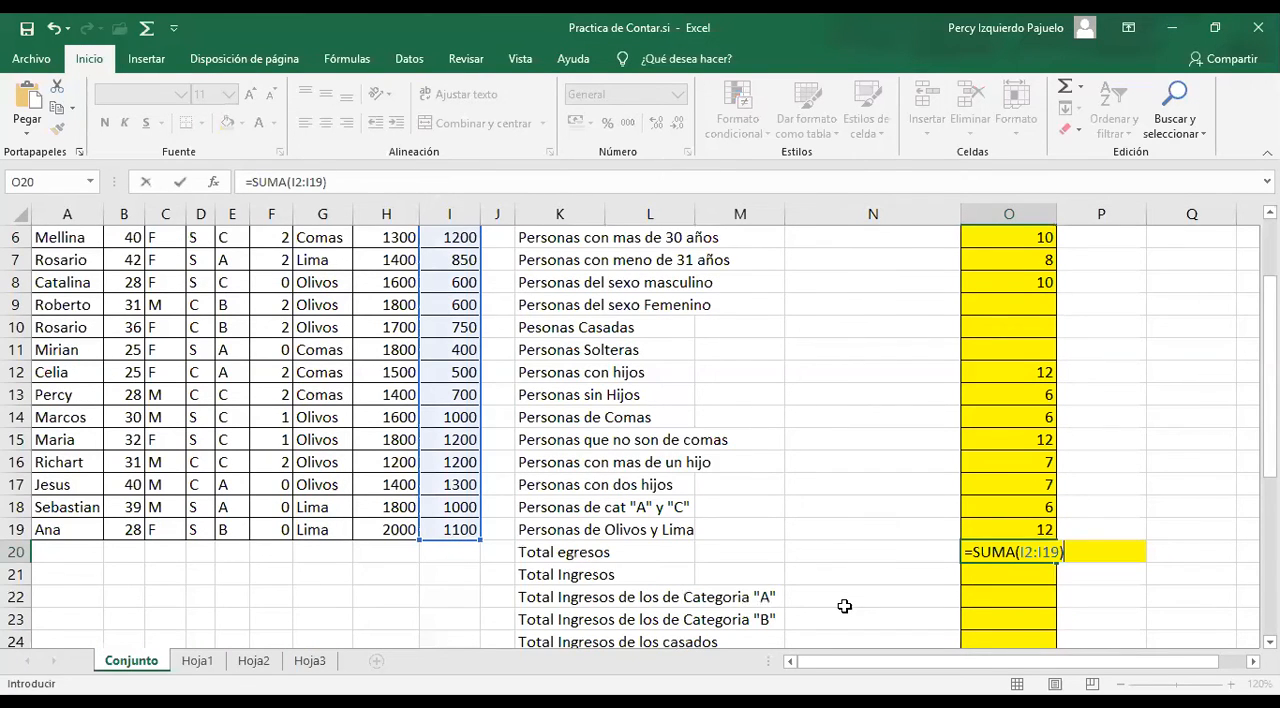
{"action": "key", "text": "Return"}
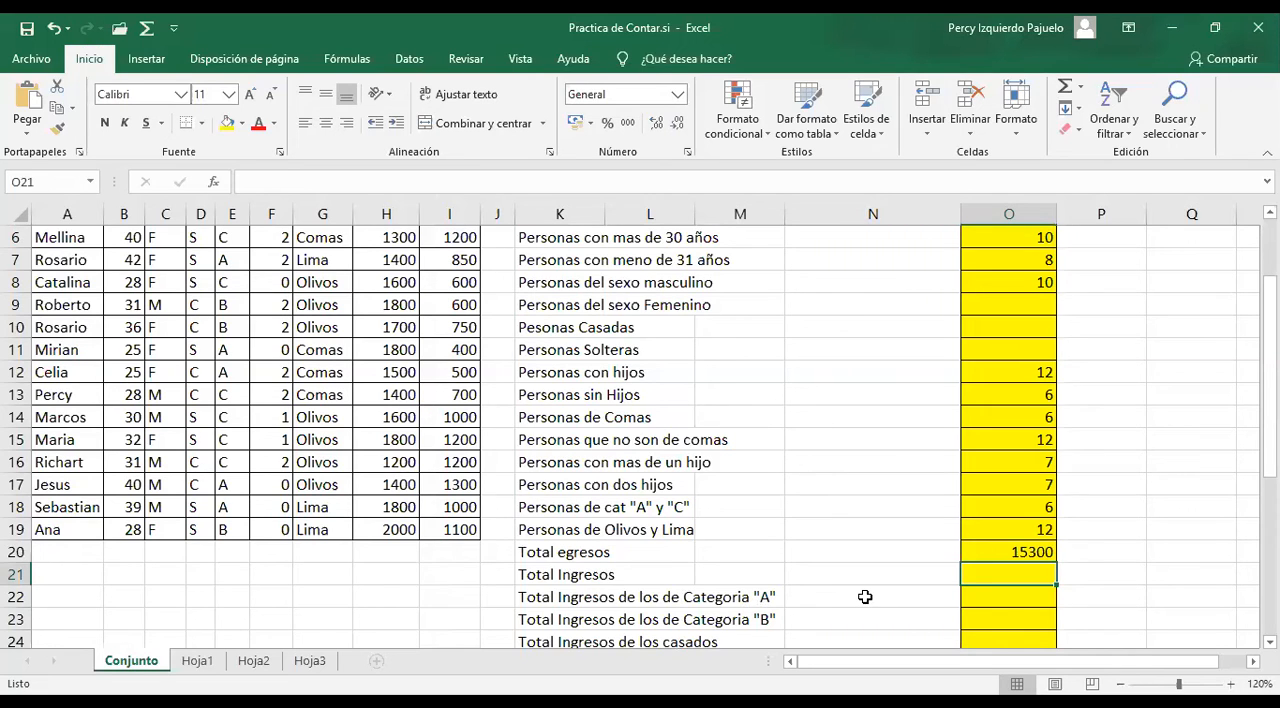
Total the Ingresos column in O21 with a SUMA formula
{"action": "type", "text": "=SUMA("}
{"action": "scroll", "coordinate": [400, 260], "scroll_direction": "up", "scroll_amount": 2}
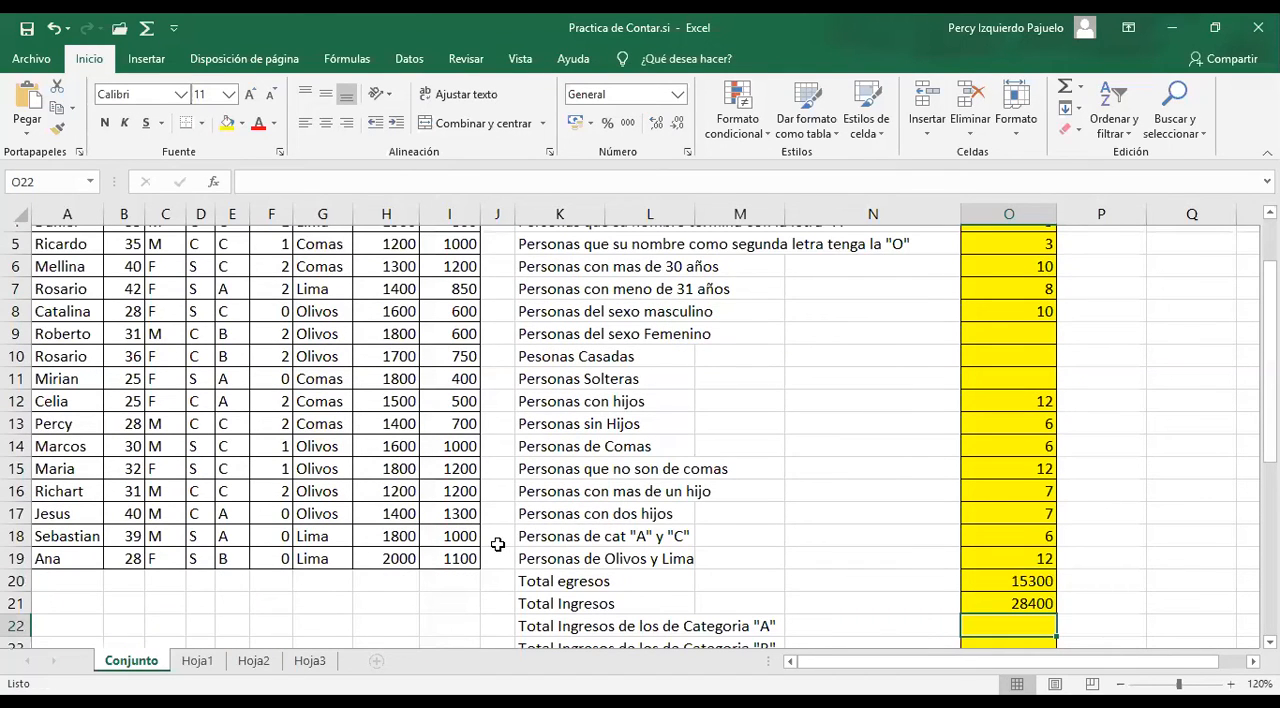
{"action": "scroll", "coordinate": [497, 544], "scroll_direction": "down", "scroll_amount": 2}
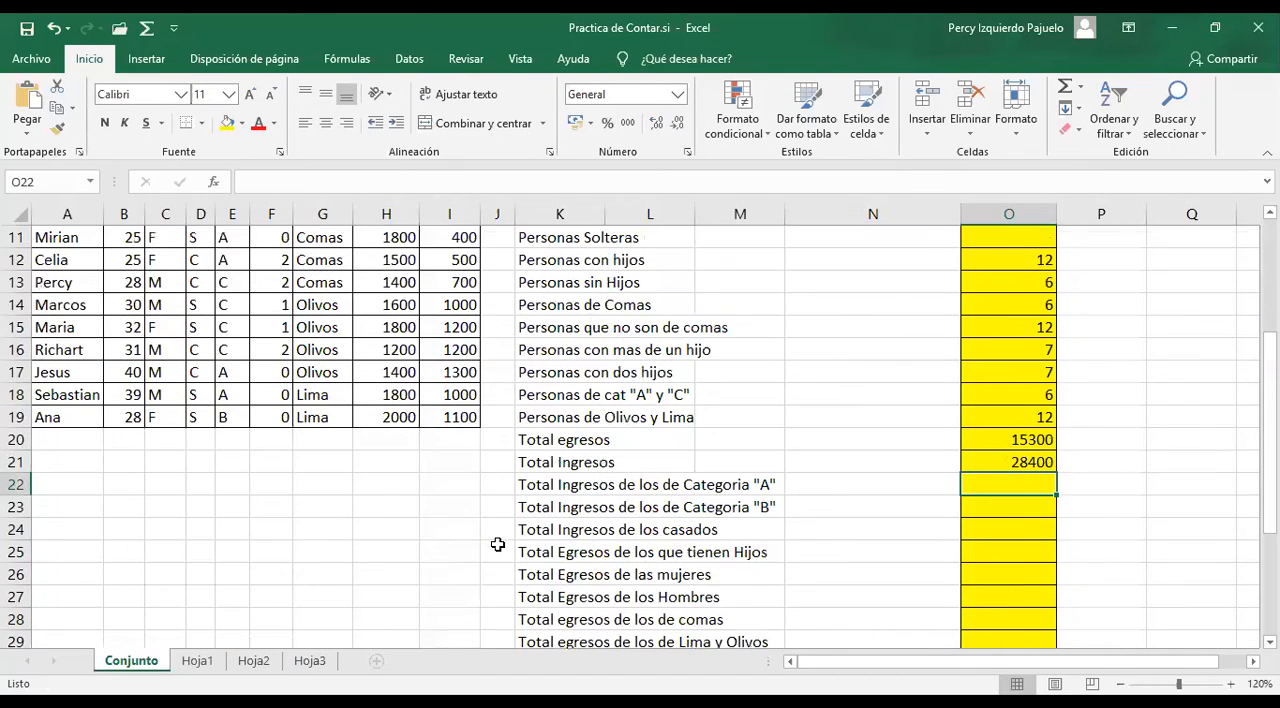
{"action": "scroll", "coordinate": [998, 553], "scroll_direction": "up", "scroll_amount": 1}
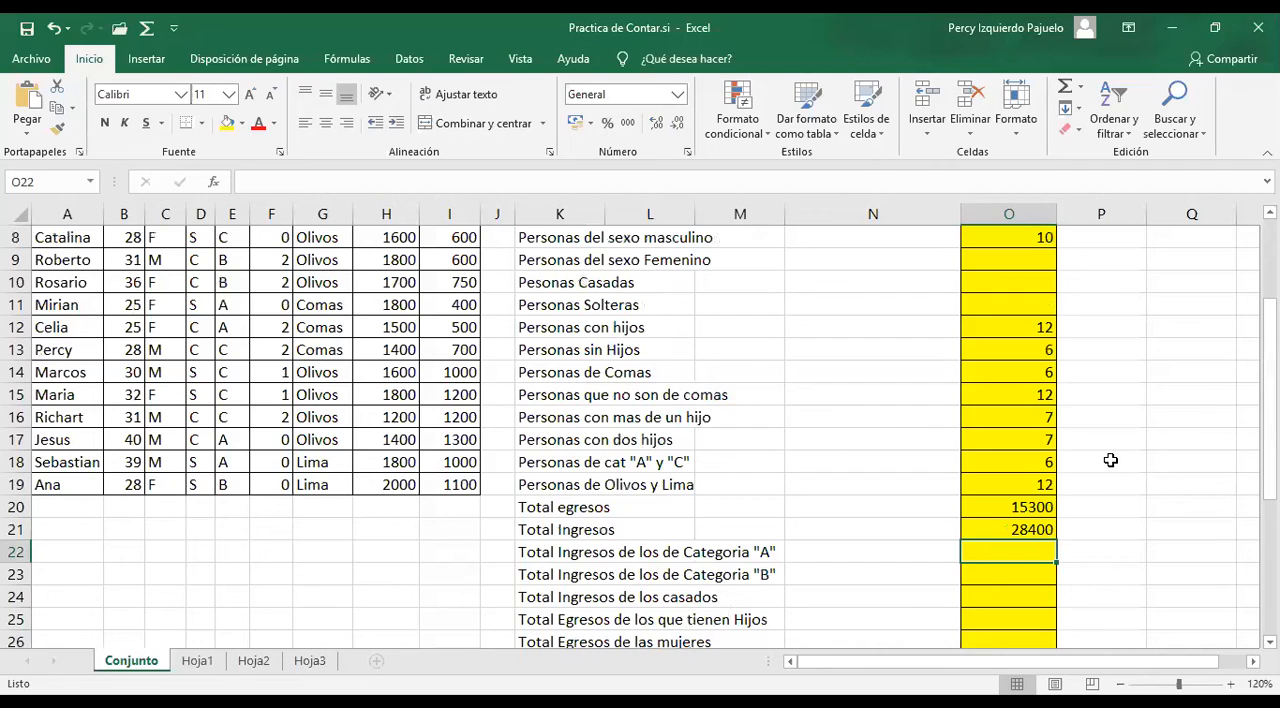
{"action": "key", "text": "alt+Tab"}
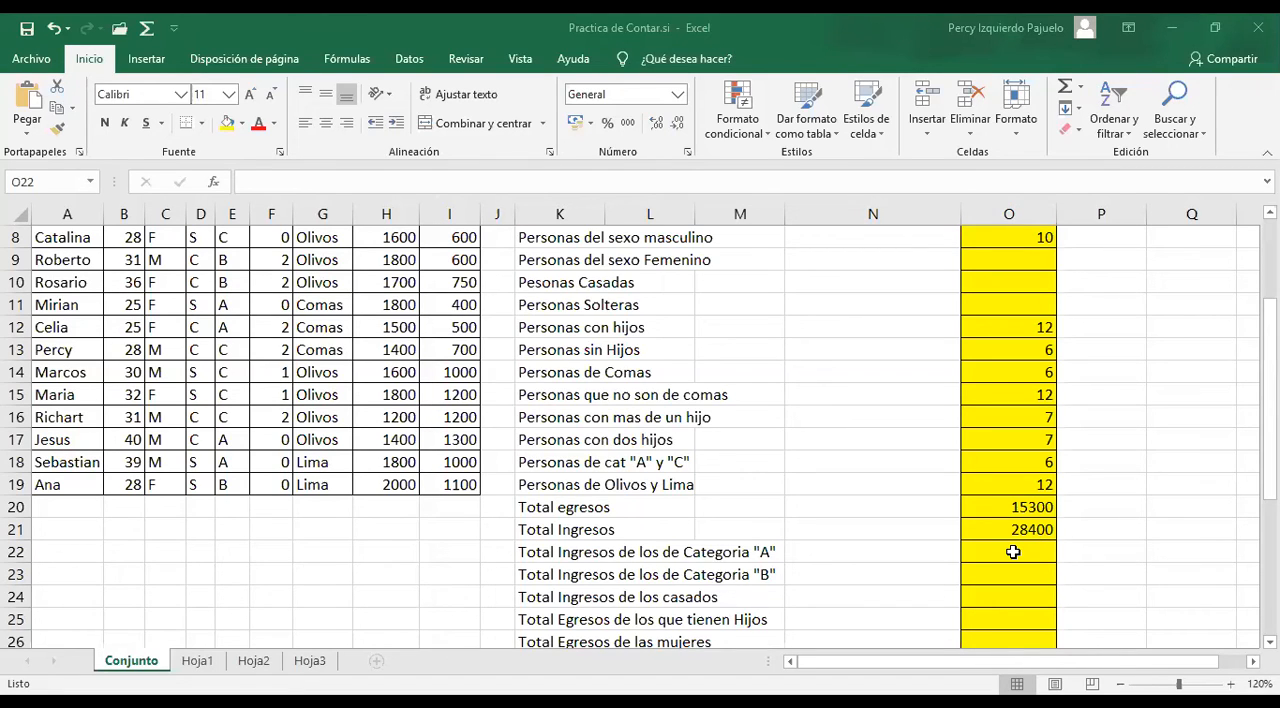
Start a SUMAR.SI formula in O22 for the category A income, using the category cells E2:E19 as the range
{"action": "left_click", "coordinate": [1013, 552]}
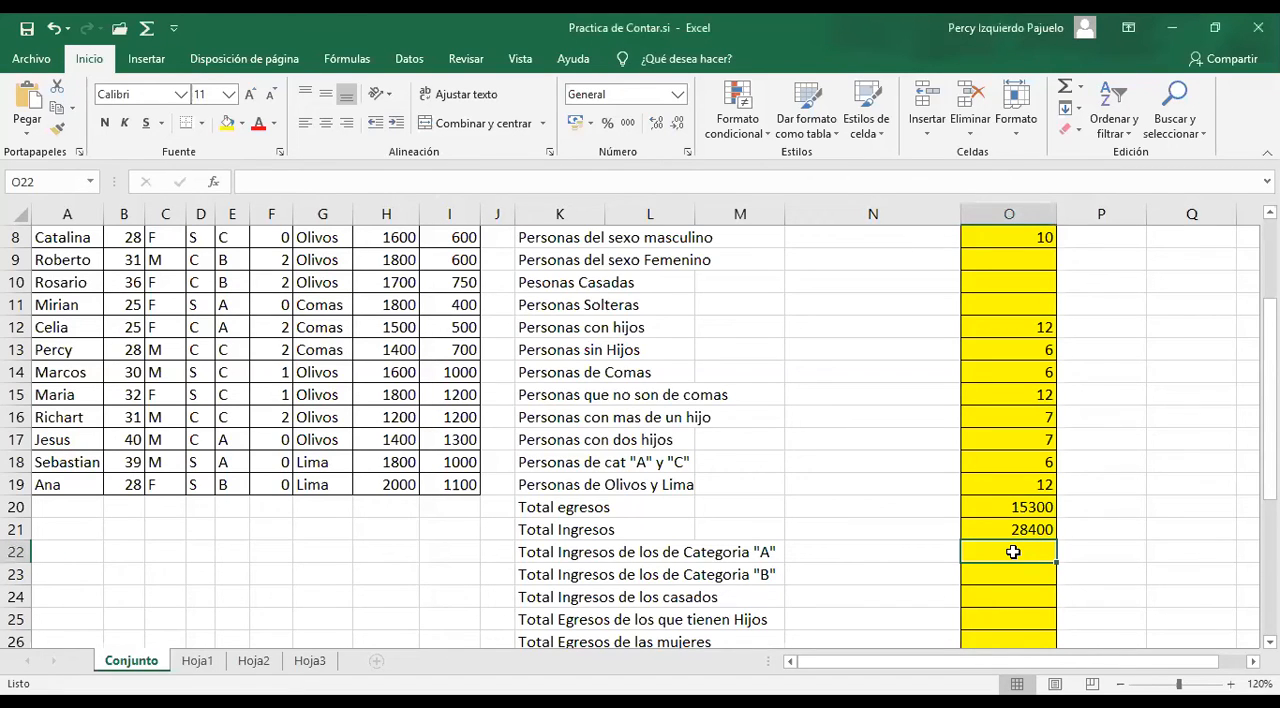
{"action": "scroll", "coordinate": [1013, 552], "scroll_direction": "down", "scroll_amount": 1}
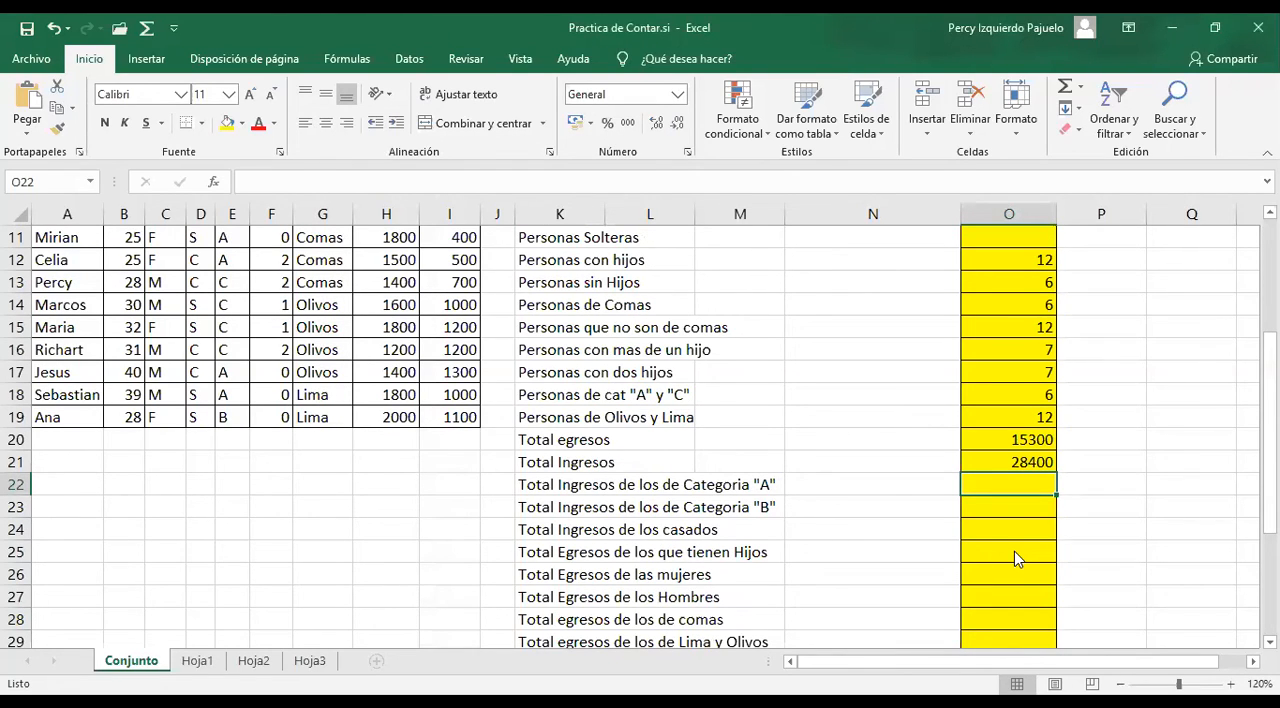
{"action": "type", "text": "=SUMAR.SI("}
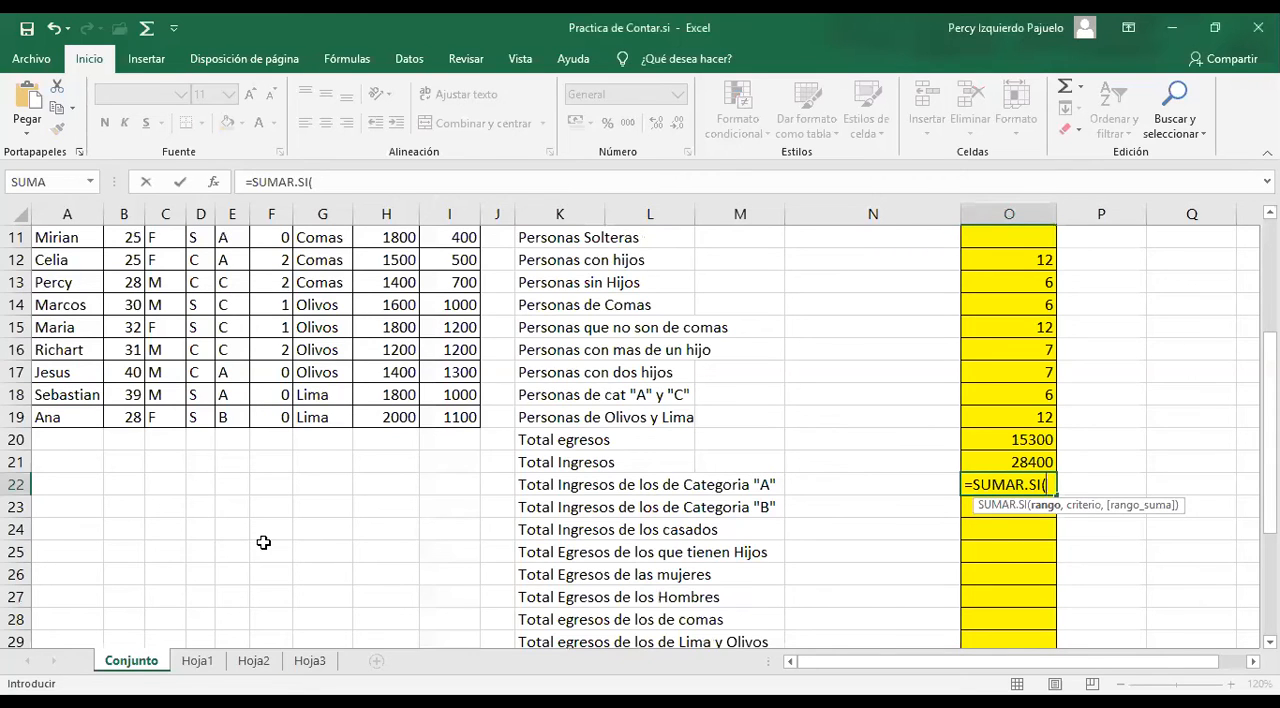
{"action": "scroll", "coordinate": [263, 542], "scroll_direction": "up", "scroll_amount": 1}
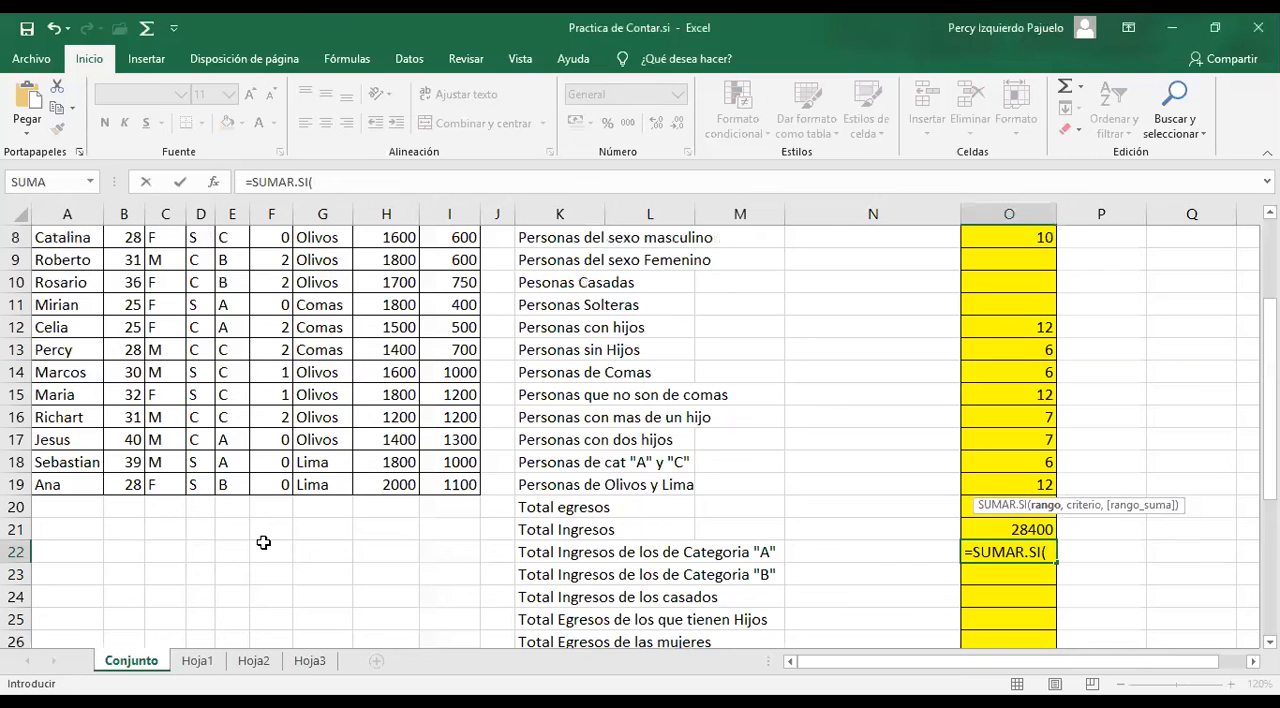
{"action": "scroll", "coordinate": [263, 542], "scroll_direction": "up", "scroll_amount": 3}
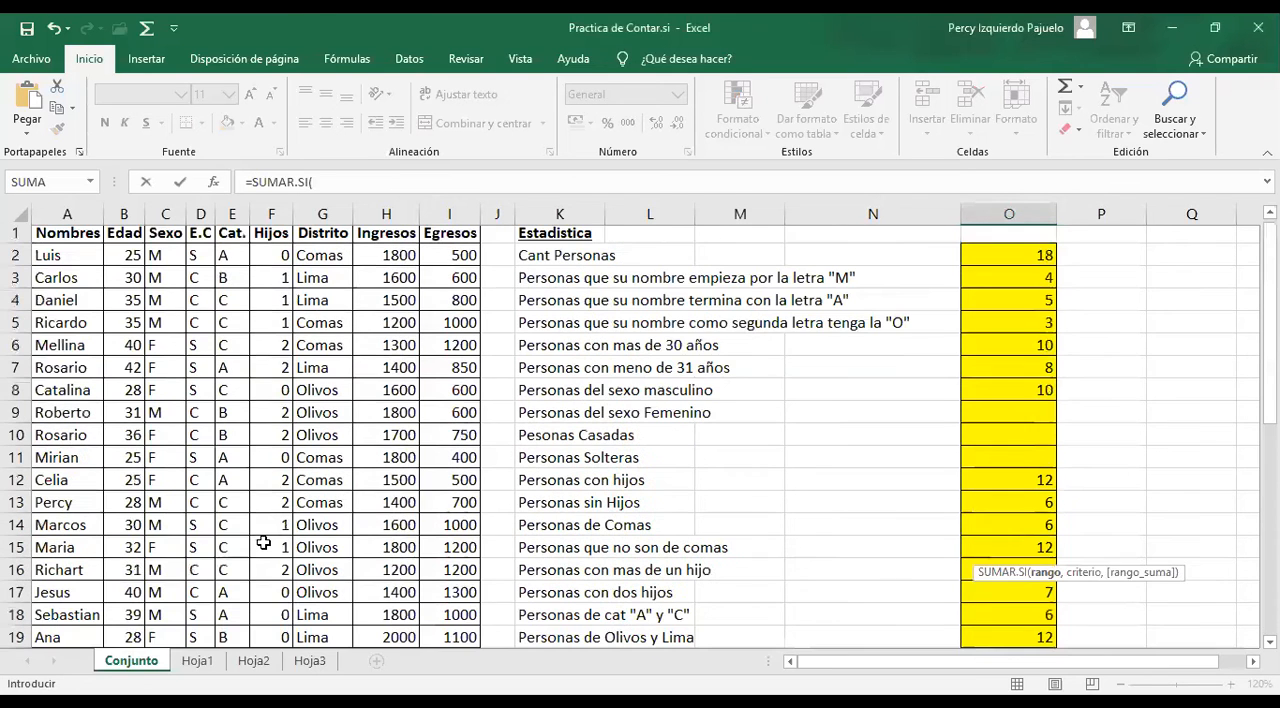
{"action": "scroll", "coordinate": [263, 542], "scroll_direction": "down", "scroll_amount": 1}
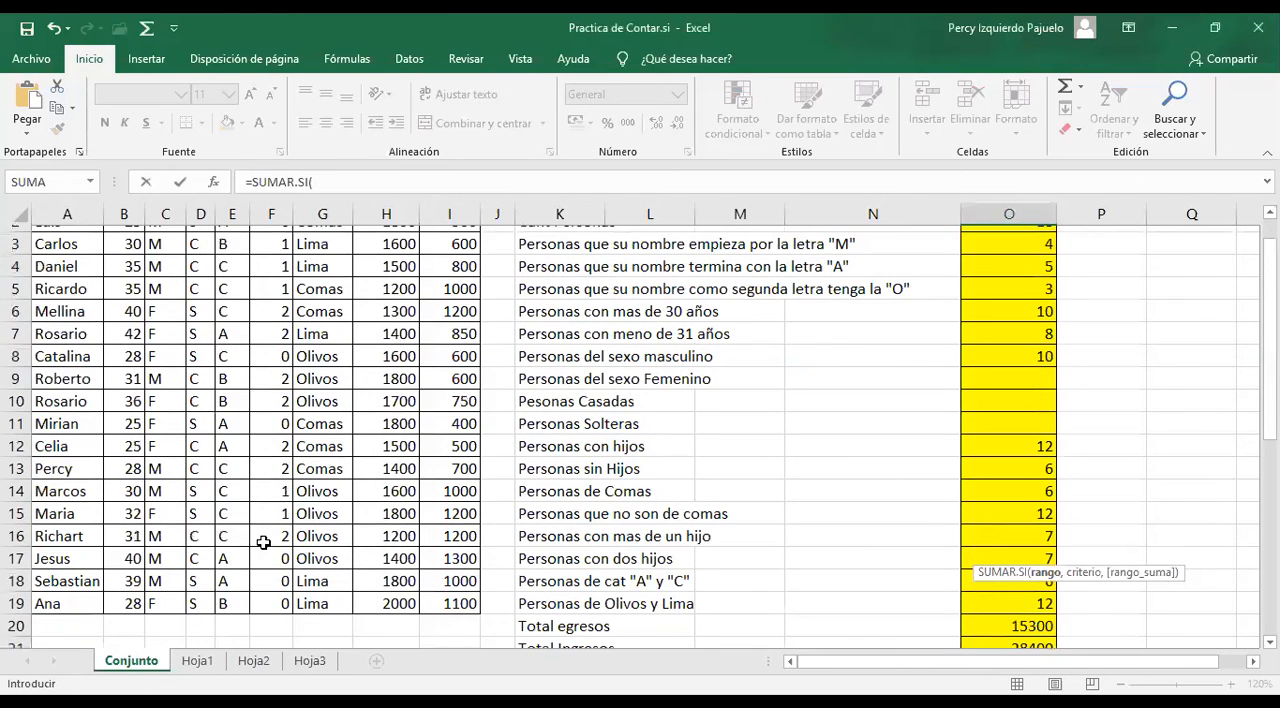
{"action": "scroll", "coordinate": [1042, 535], "scroll_direction": "down", "scroll_amount": 2}
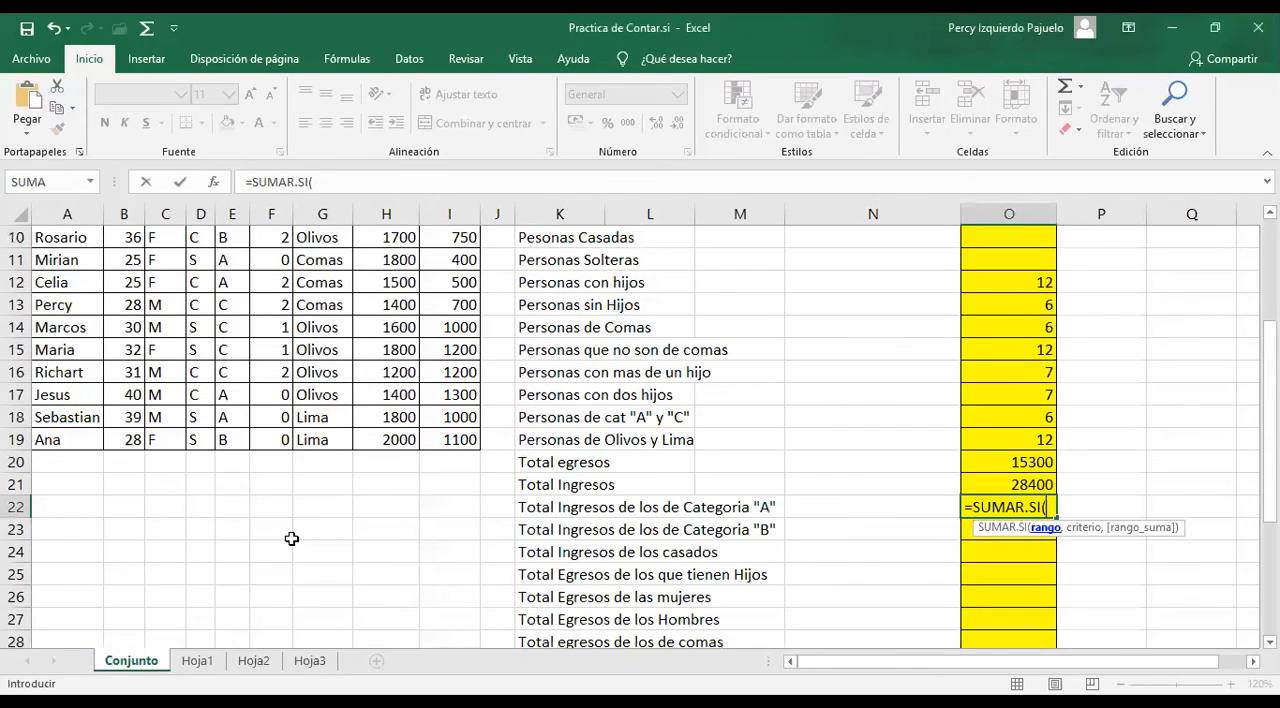
{"action": "scroll", "coordinate": [216, 384], "scroll_direction": "up", "scroll_amount": 3}
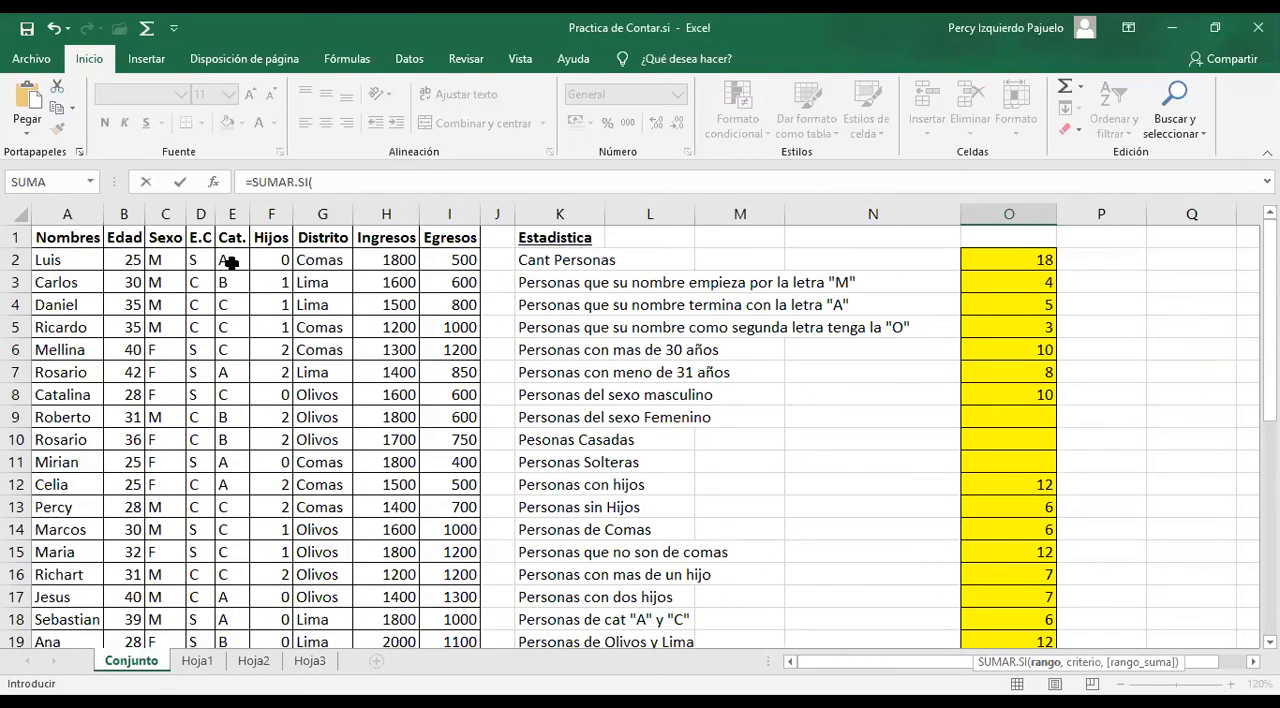
{"action": "left_click_drag", "start_coordinate": [231, 262], "coordinate": [231, 641]}
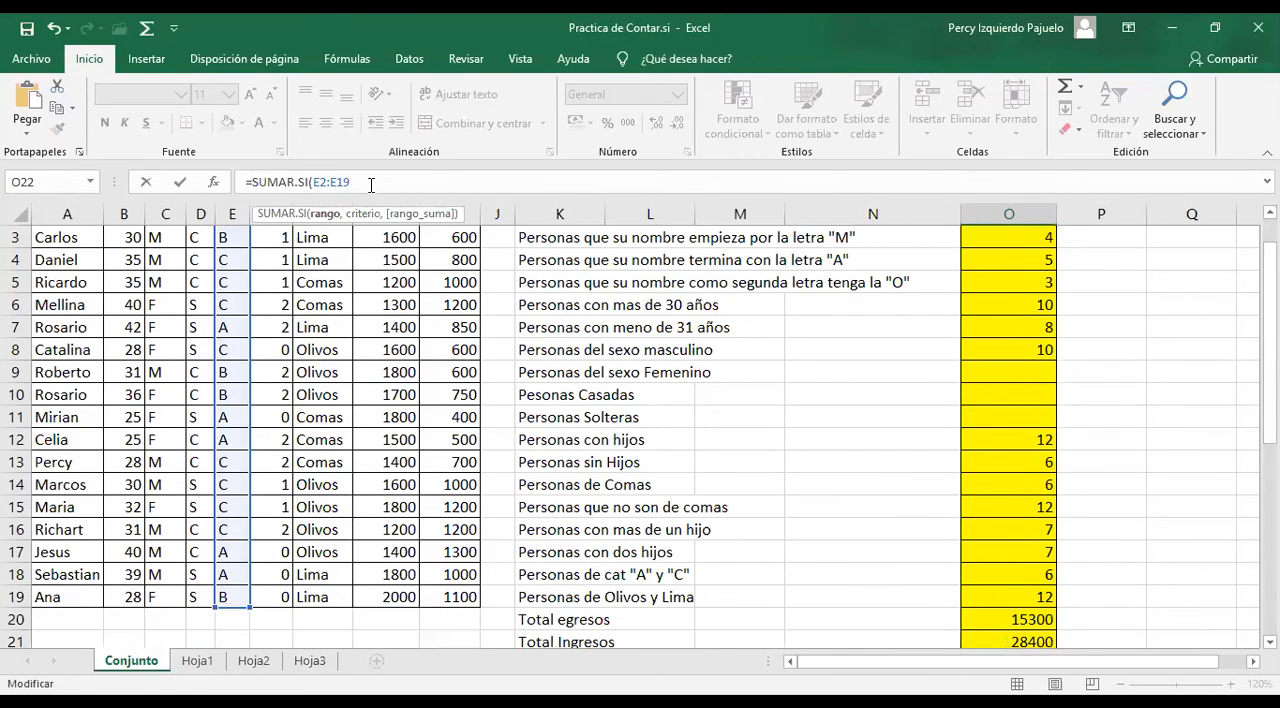
Complete the O22 formula with criterion "A" and sum range H2:H19, giving =SUMAR.SI(E2:E19,"A",H2:H19)
{"action": "type", "text": ","}
{"action": "key", "text": "Left"}
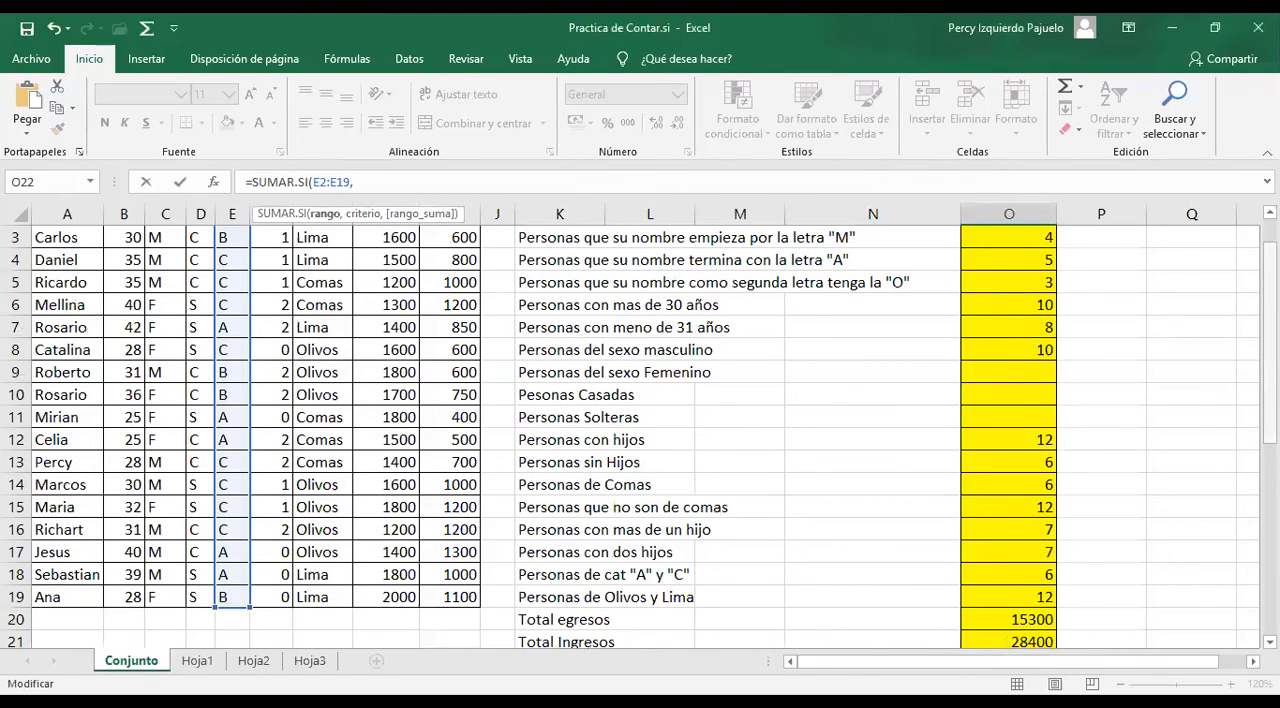
{"action": "left_click_drag", "start_coordinate": [1269, 430], "coordinate": [1269, 408]}
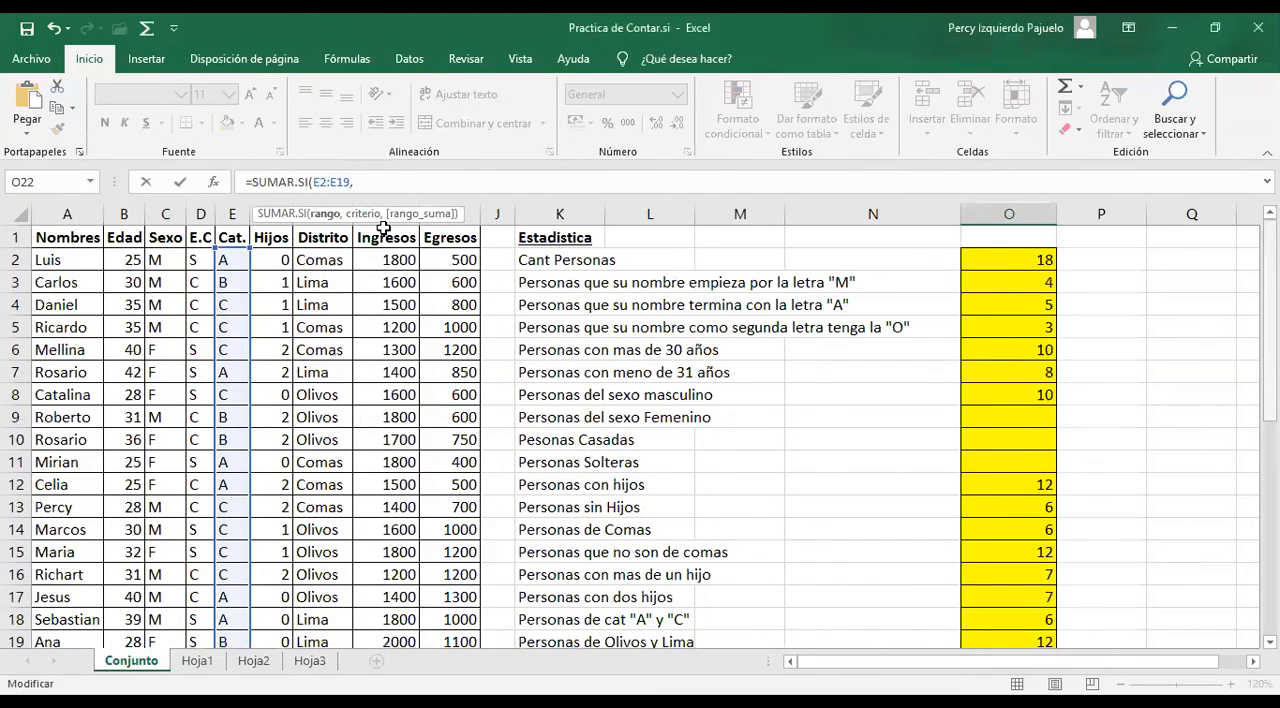
{"action": "left_click", "coordinate": [373, 182]}
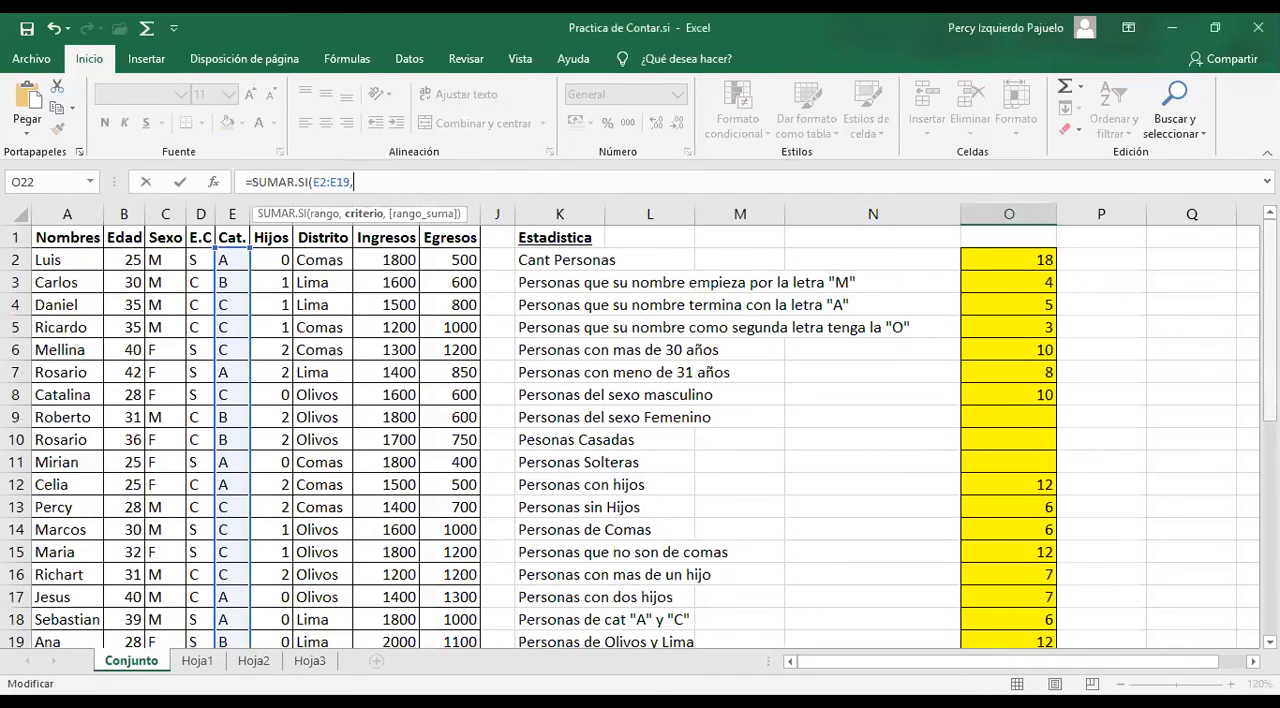
{"action": "mouse_move", "coordinate": [1270, 330]}
{"action": "left_mouse_down"}
{"action": "mouse_move", "coordinate": [1270, 379]}
{"action": "mouse_move", "coordinate": [1270, 331]}
{"action": "left_mouse_up"}
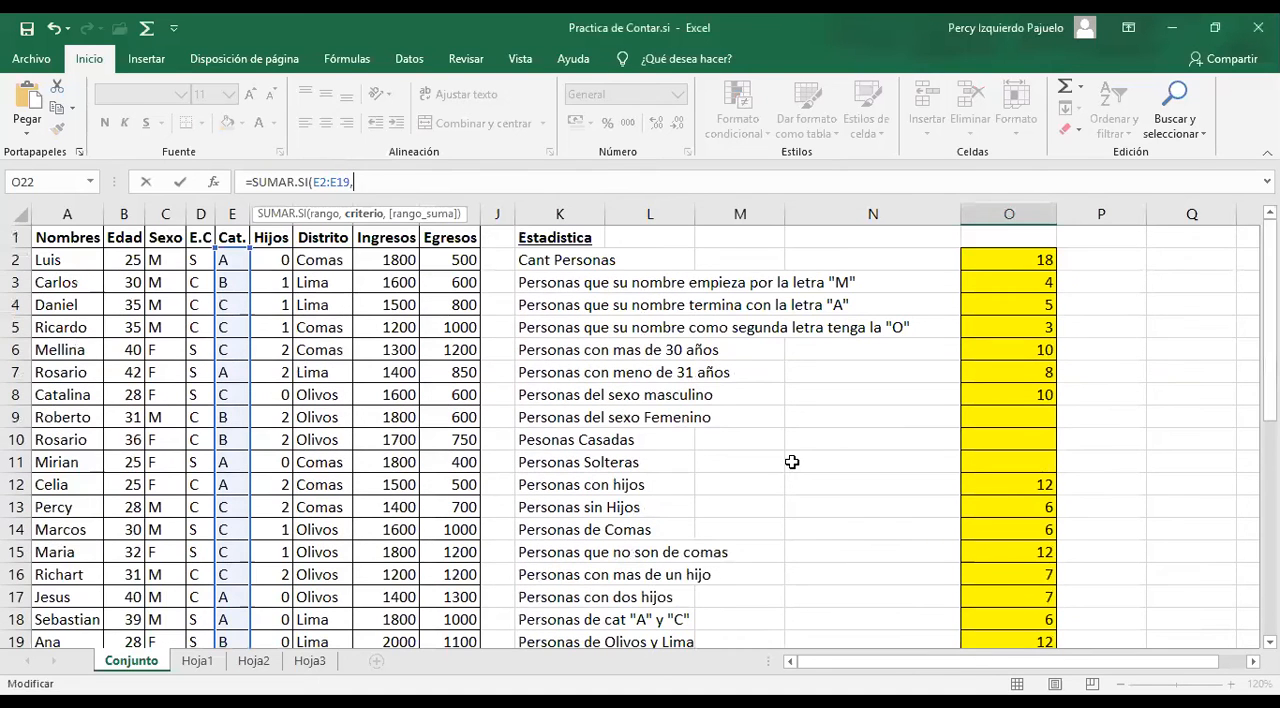
{"action": "type", "text": "\"A\""}
{"action": "type", "text": ","}
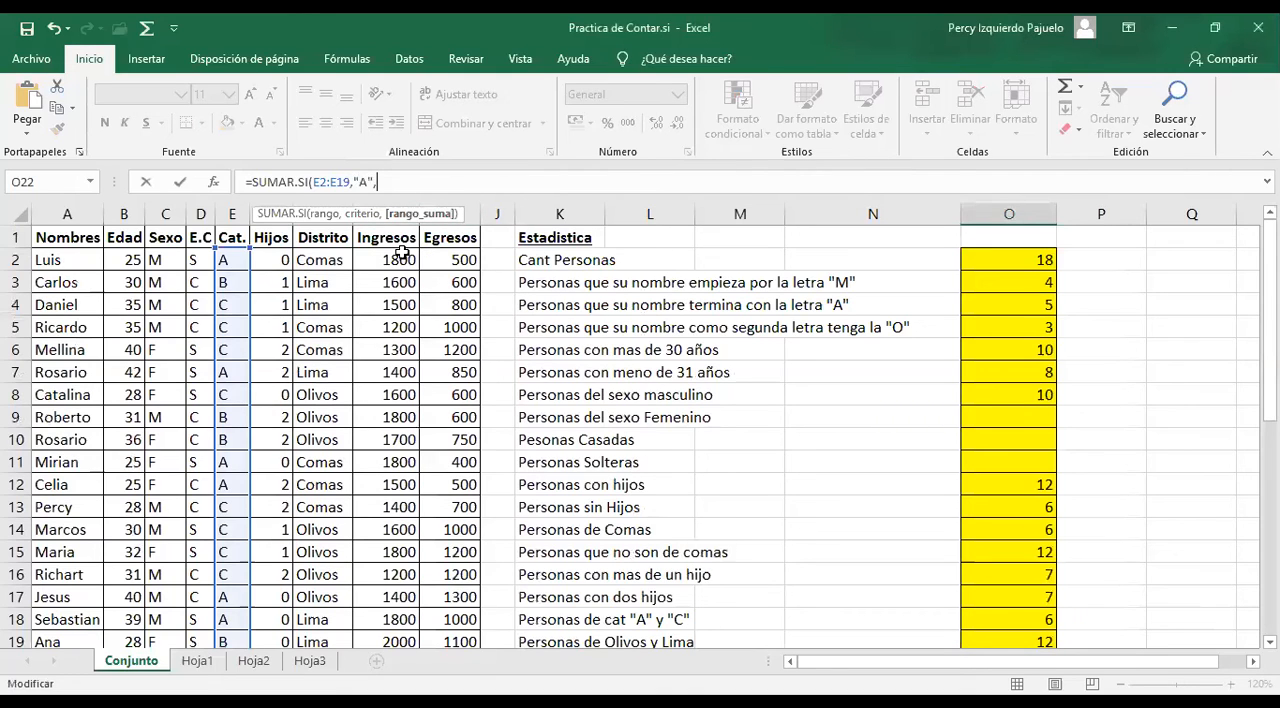
{"action": "left_click_drag", "start_coordinate": [400, 253], "coordinate": [400, 642]}
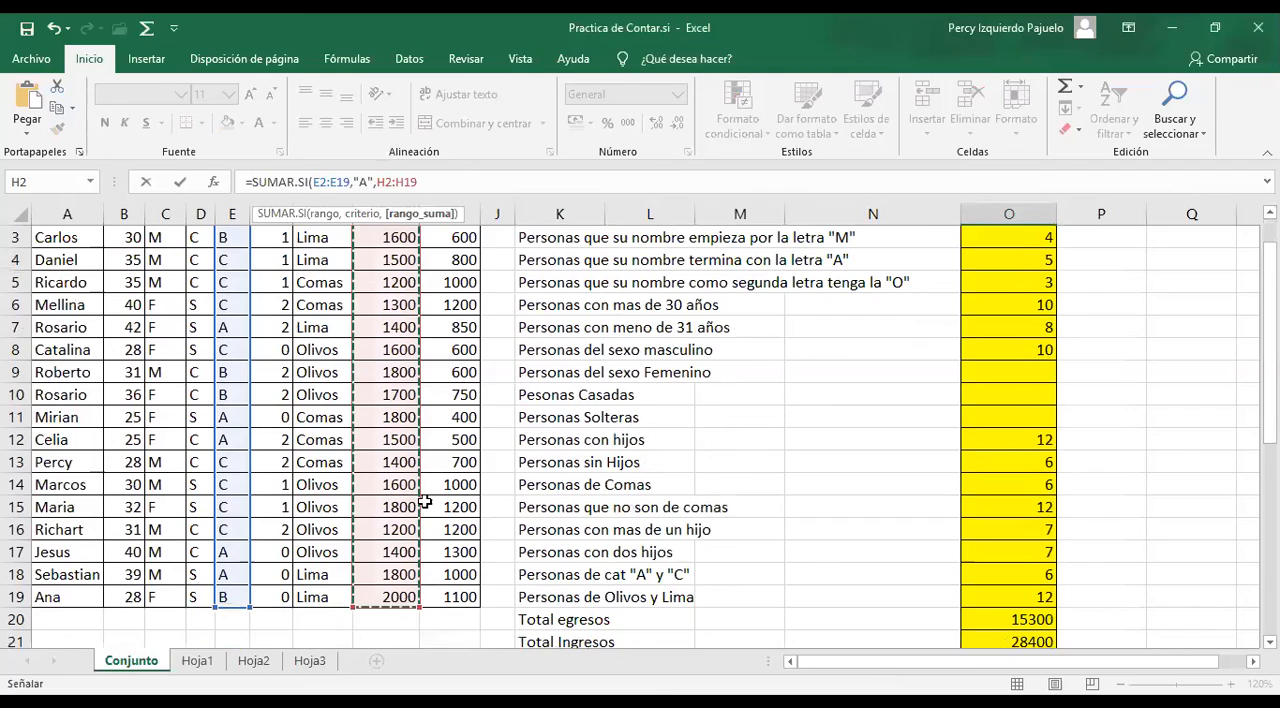
{"action": "type", "text": ")"}
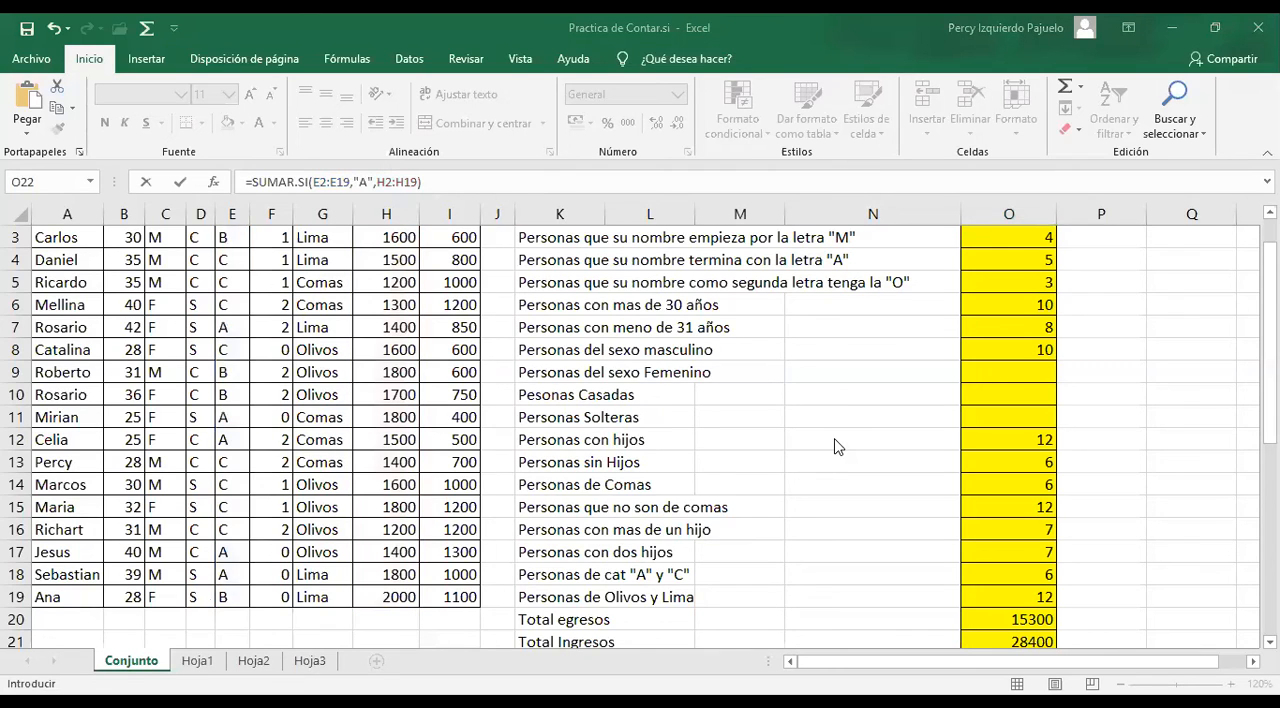
{"action": "left_click", "coordinate": [493, 187]}
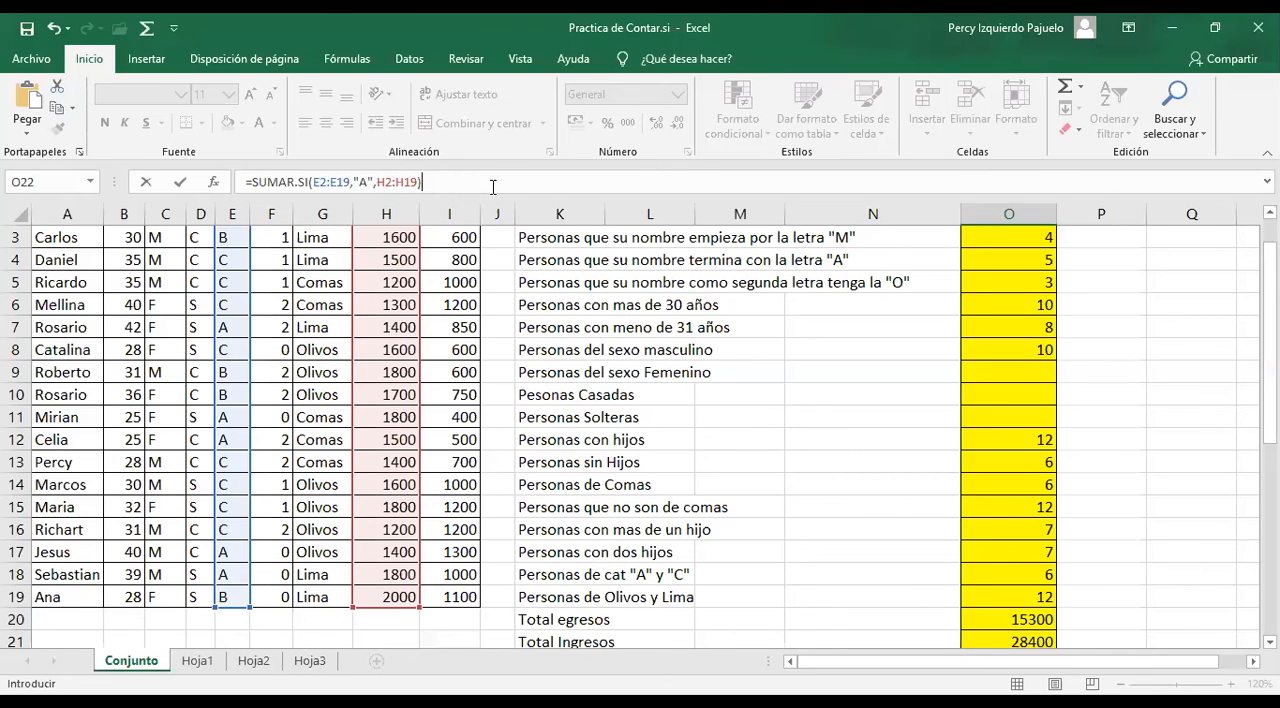
{"action": "key", "text": "Return"}
Start a SUMAR.SI formula in O23 for the category B income, using the category cells E2:E19 as the range
{"action": "scroll", "coordinate": [1011, 488], "scroll_direction": "down", "scroll_amount": 1}
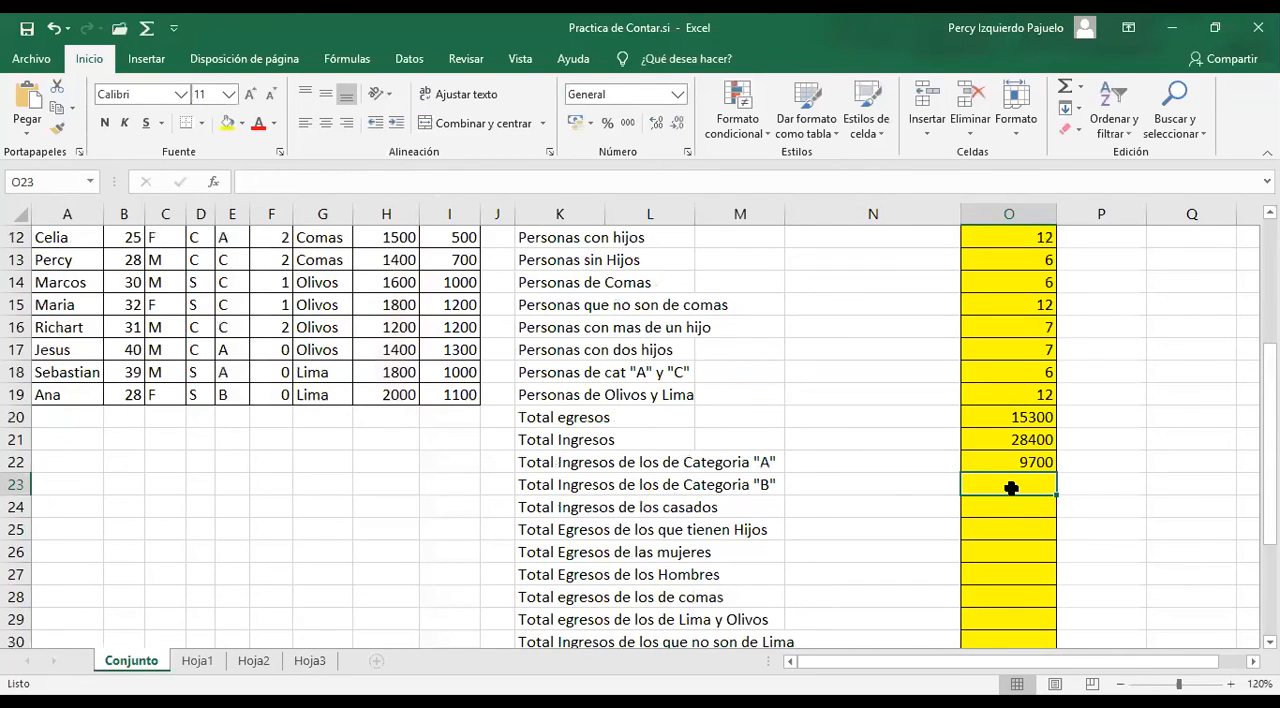
{"action": "type", "text": "="}
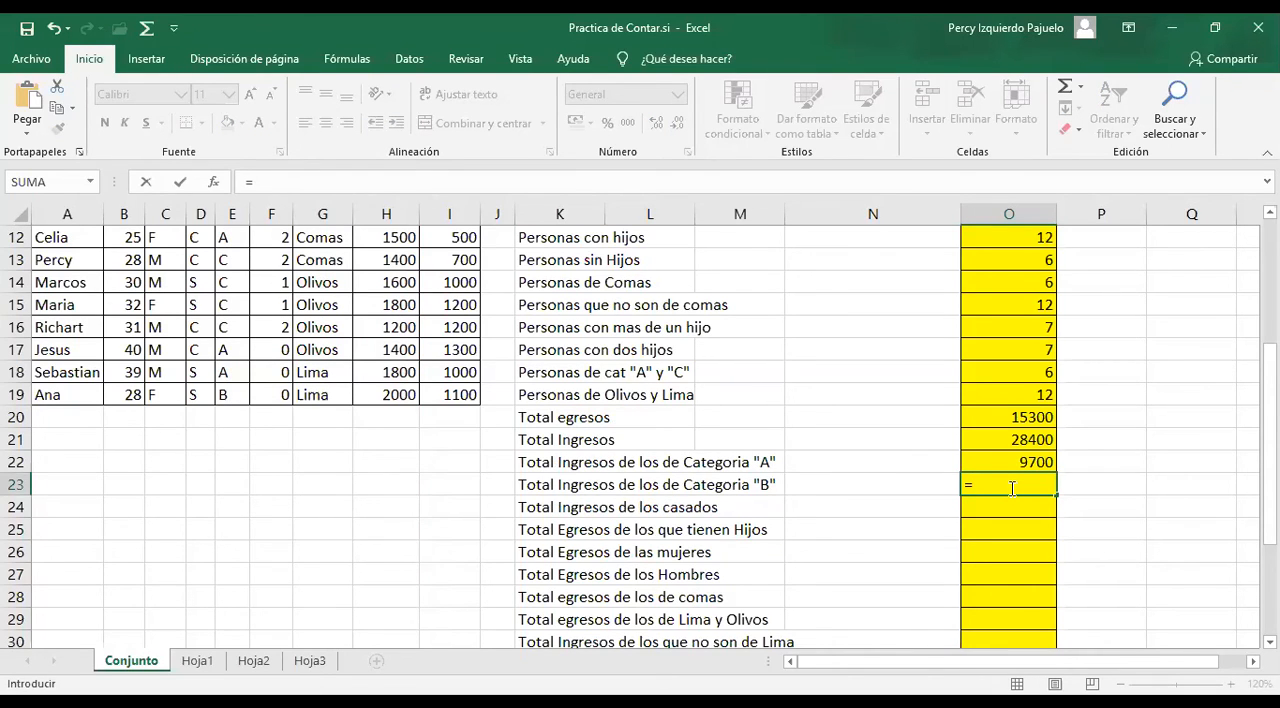
{"action": "type", "text": "SUMAR.SI("}
{"action": "scroll", "coordinate": [370, 530], "scroll_direction": "up", "scroll_amount": 4}
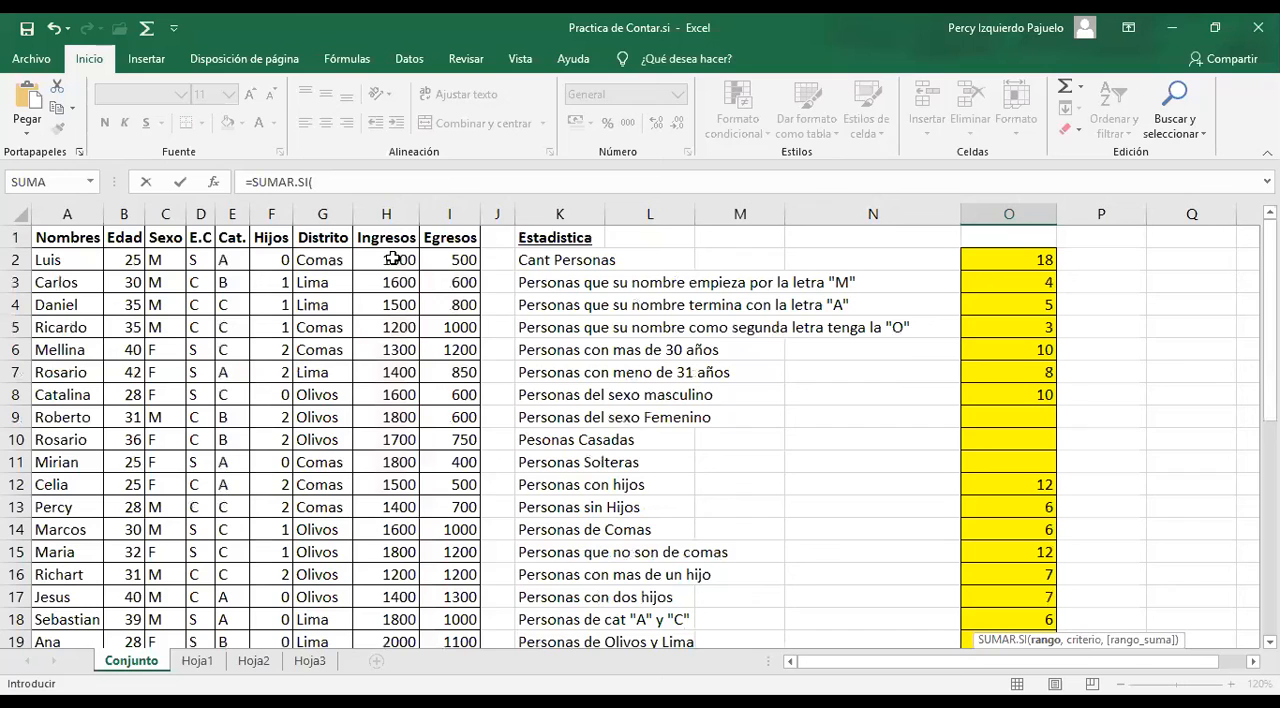
{"action": "scroll", "coordinate": [563, 408], "scroll_direction": "down", "scroll_amount": 2}
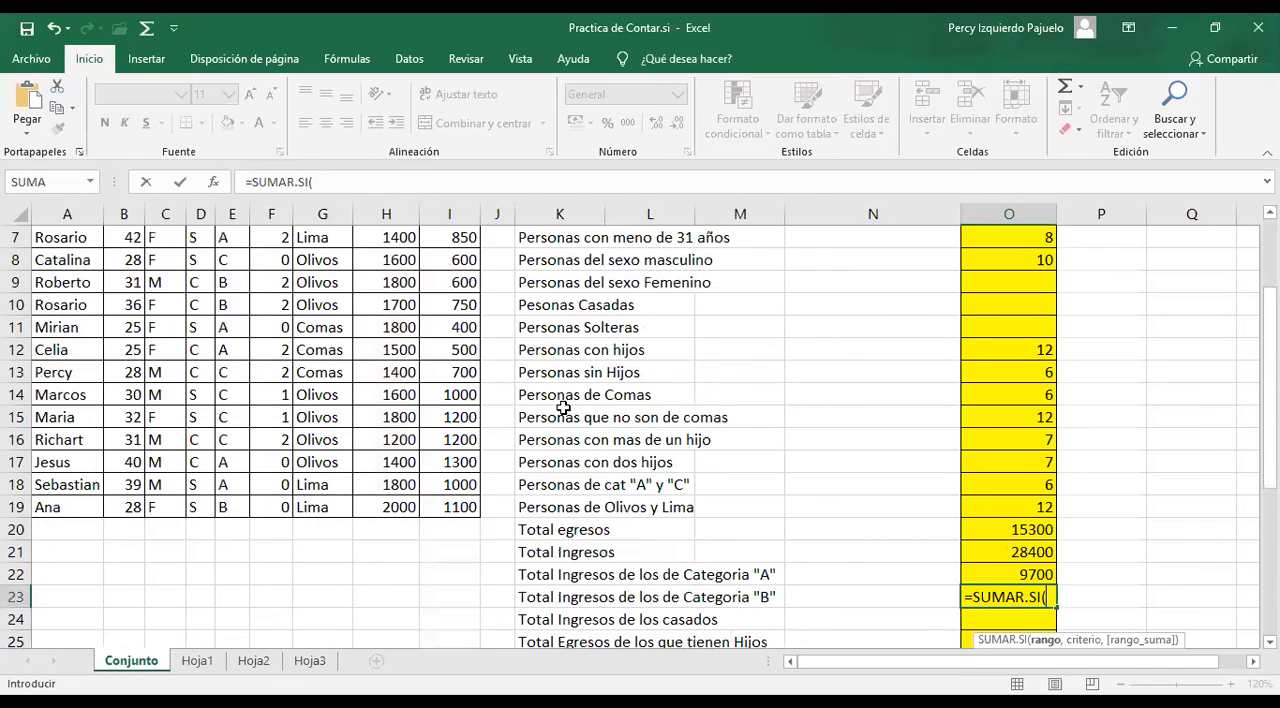
{"action": "scroll", "coordinate": [274, 280], "scroll_direction": "up", "scroll_amount": 2}
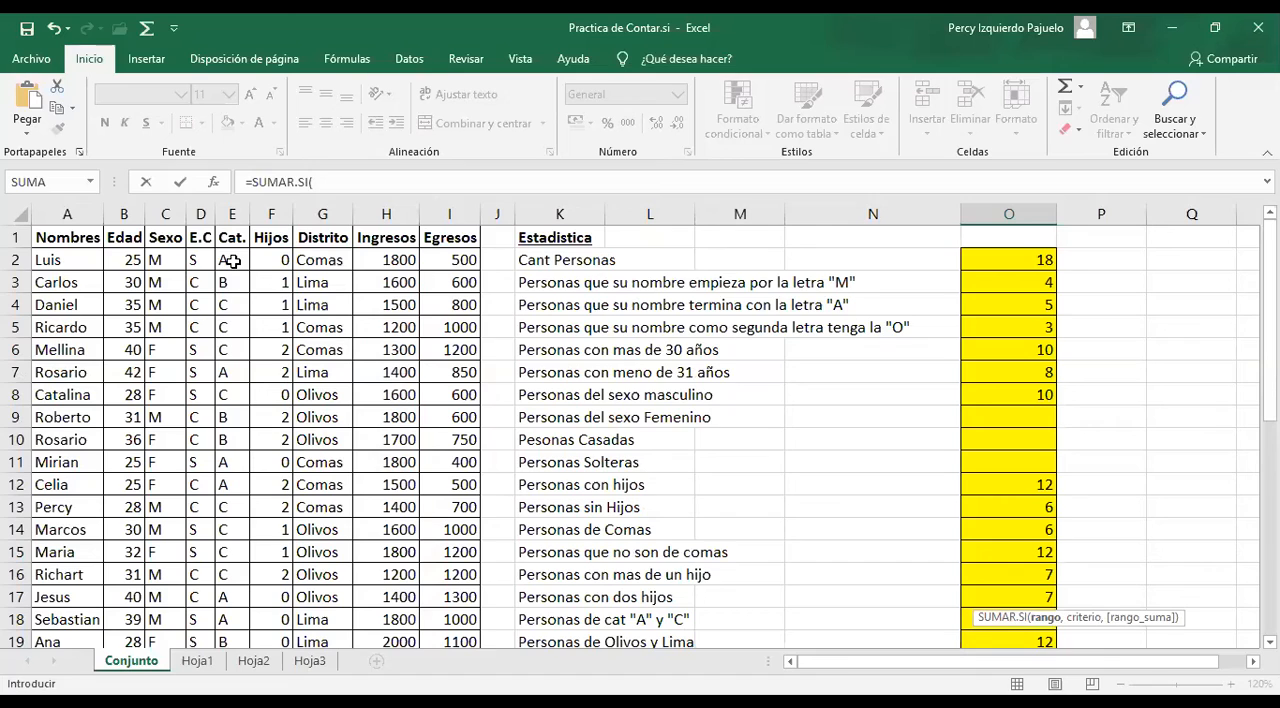
{"action": "left_click_drag", "start_coordinate": [231, 261], "coordinate": [229, 594]}
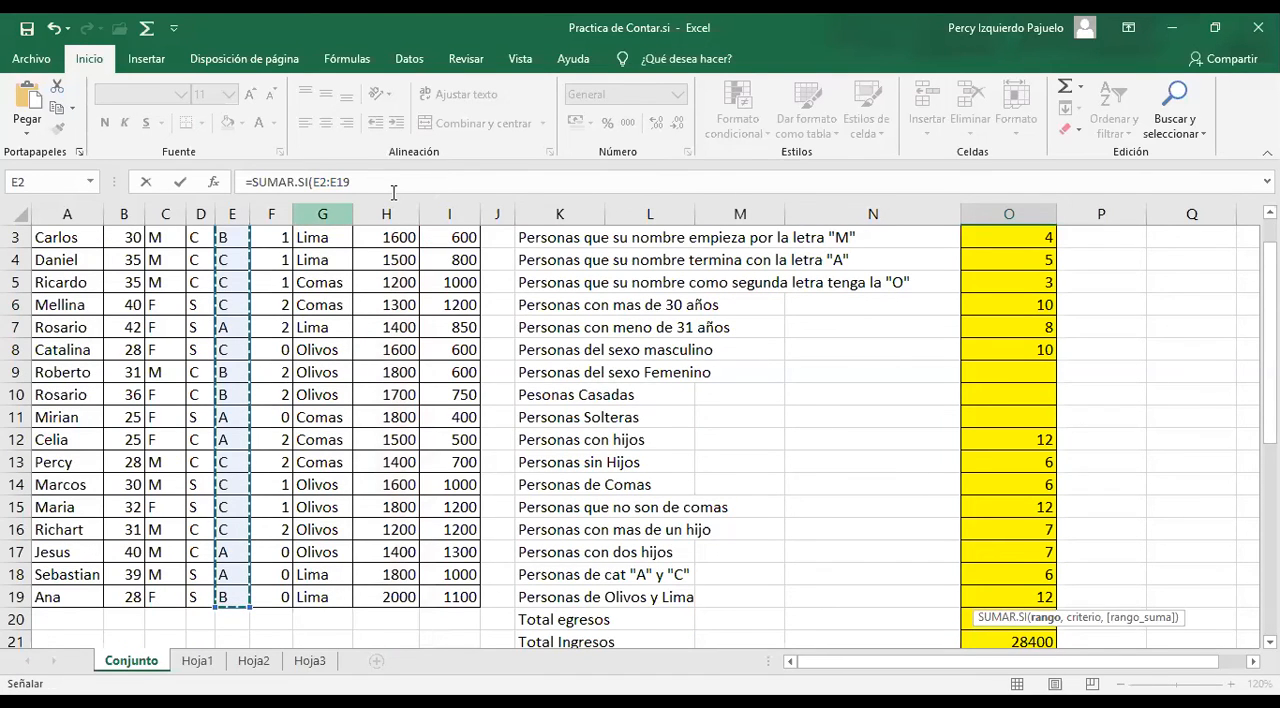
Complete the O23 formula with criterion "B" and the Ingresos cells H2:H19 as the sum range
{"action": "type", "text": ",\"B\","}
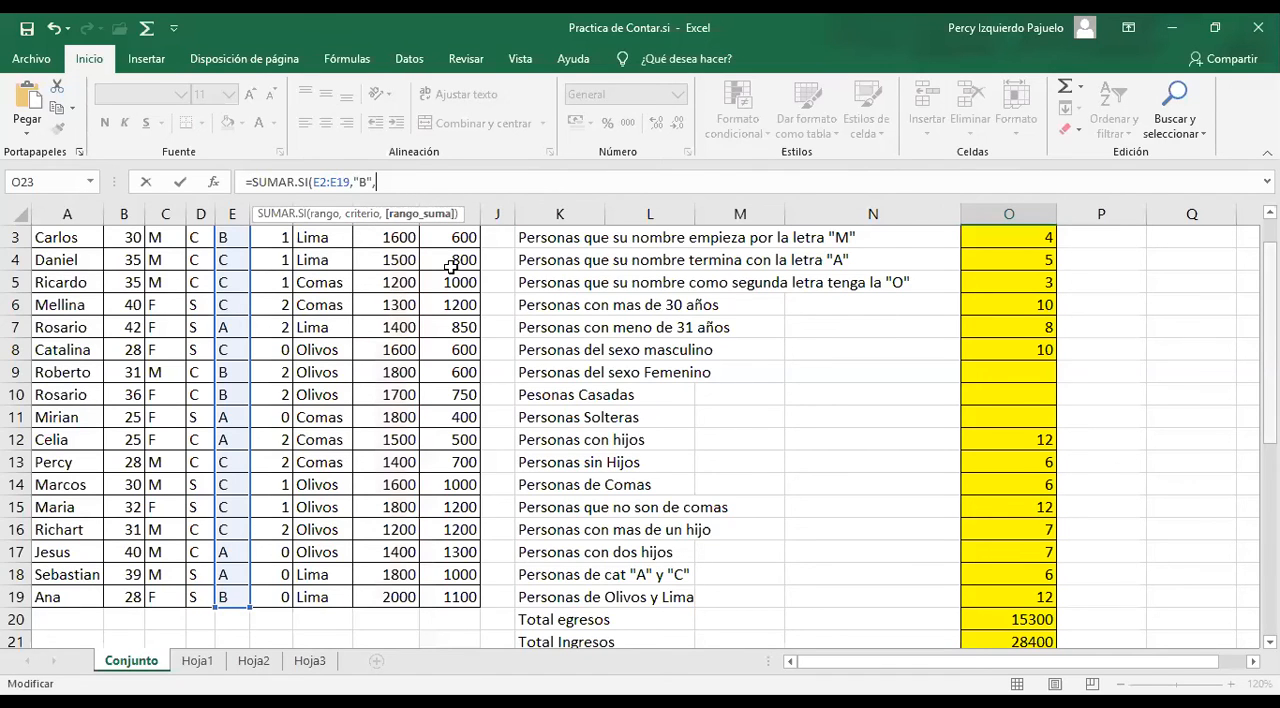
{"action": "scroll", "coordinate": [430, 260], "scroll_direction": "up", "scroll_amount": 1}
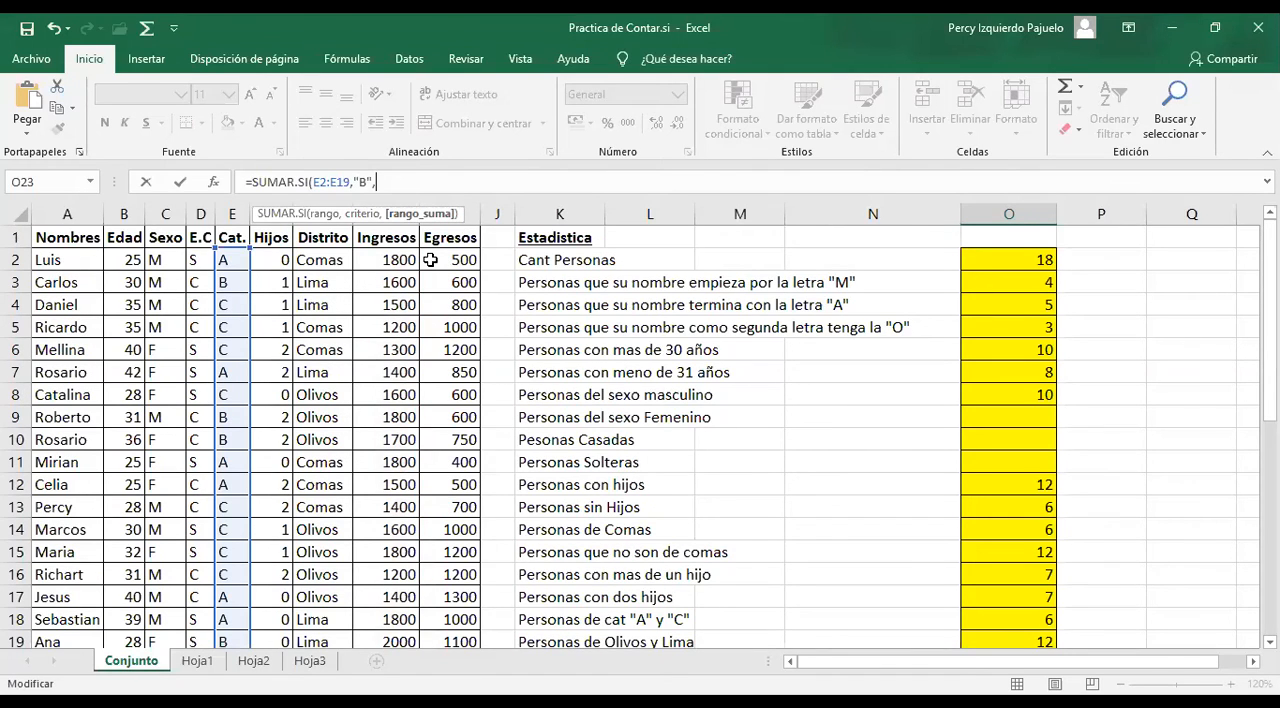
{"action": "left_click_drag", "start_coordinate": [410, 260], "coordinate": [390, 597]}
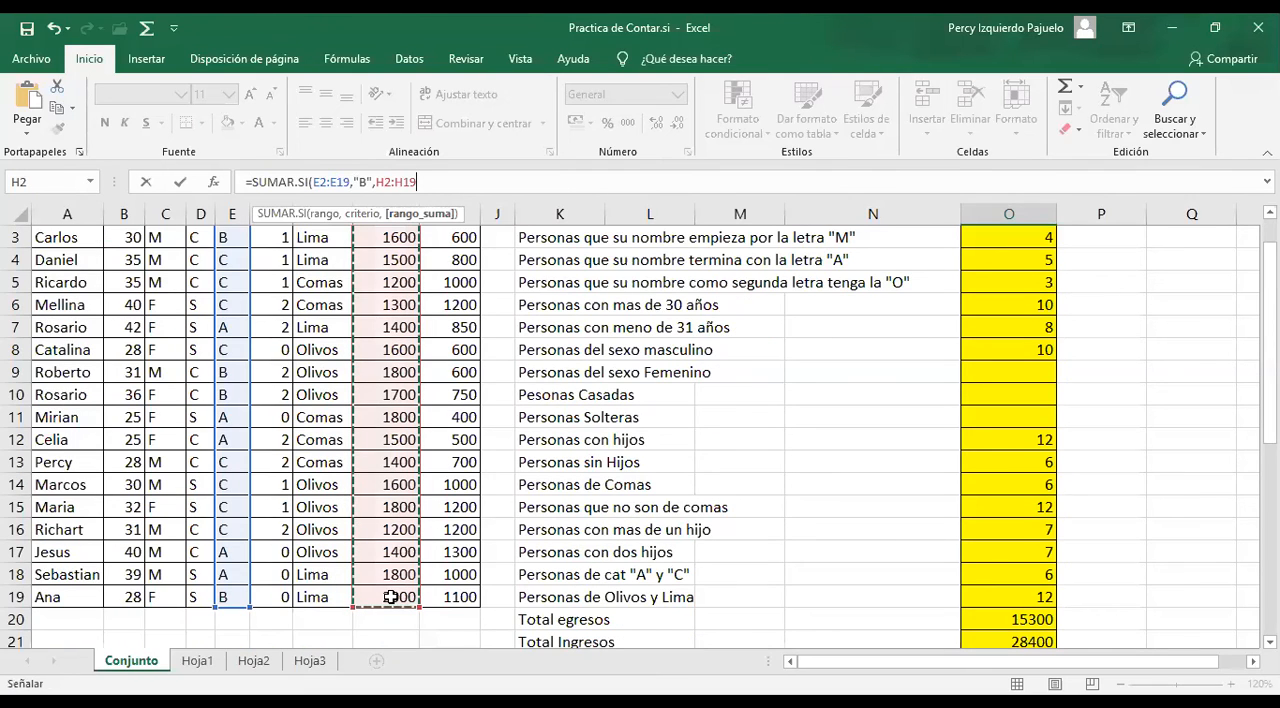
{"action": "key", "text": "Return"}
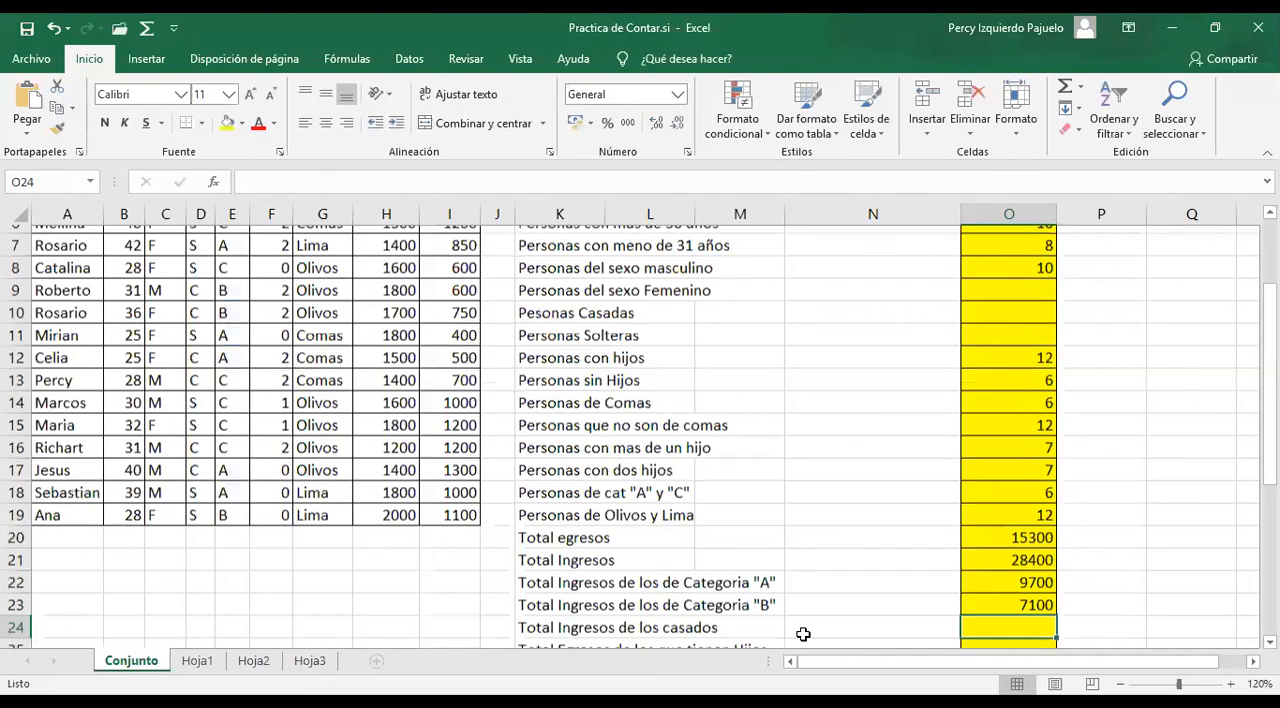
Start a SUMAR.SI formula in O24 for the income of married people, using the E.C cells D2:D19 as the range
{"action": "scroll", "coordinate": [854, 612], "scroll_direction": "down", "scroll_amount": 1}
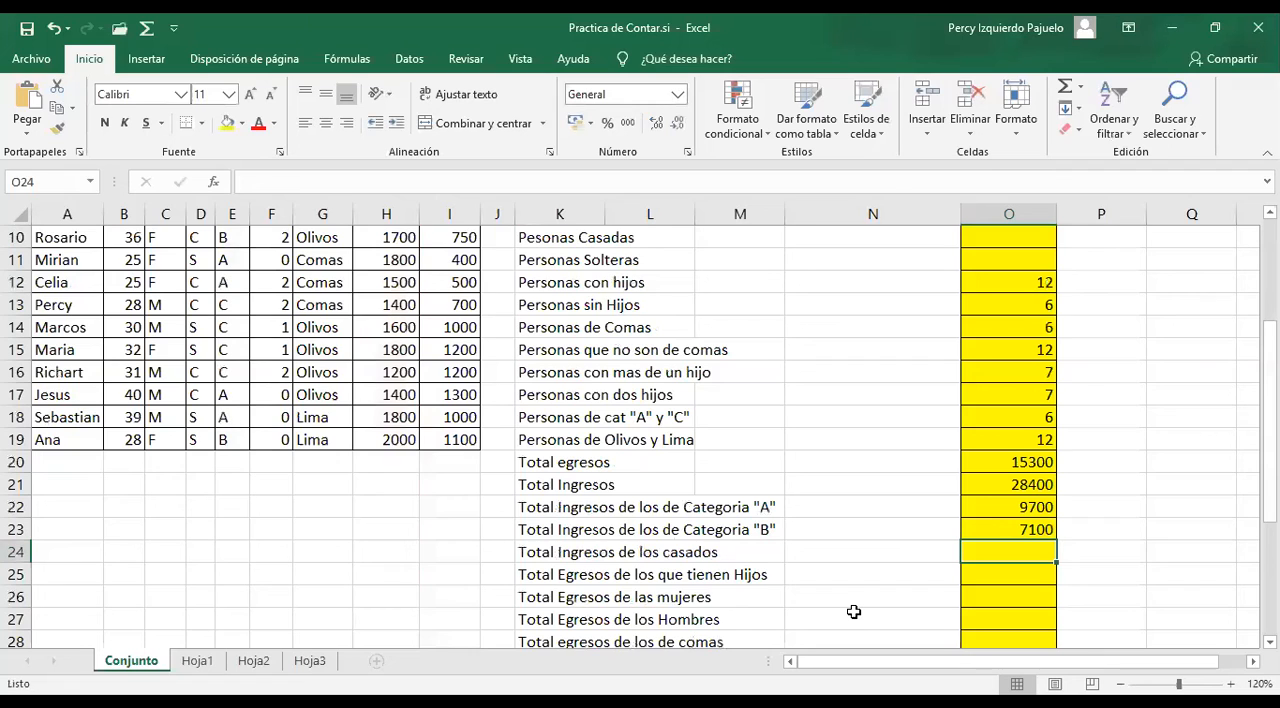
{"action": "scroll", "coordinate": [850, 595], "scroll_direction": "down", "scroll_amount": 2}
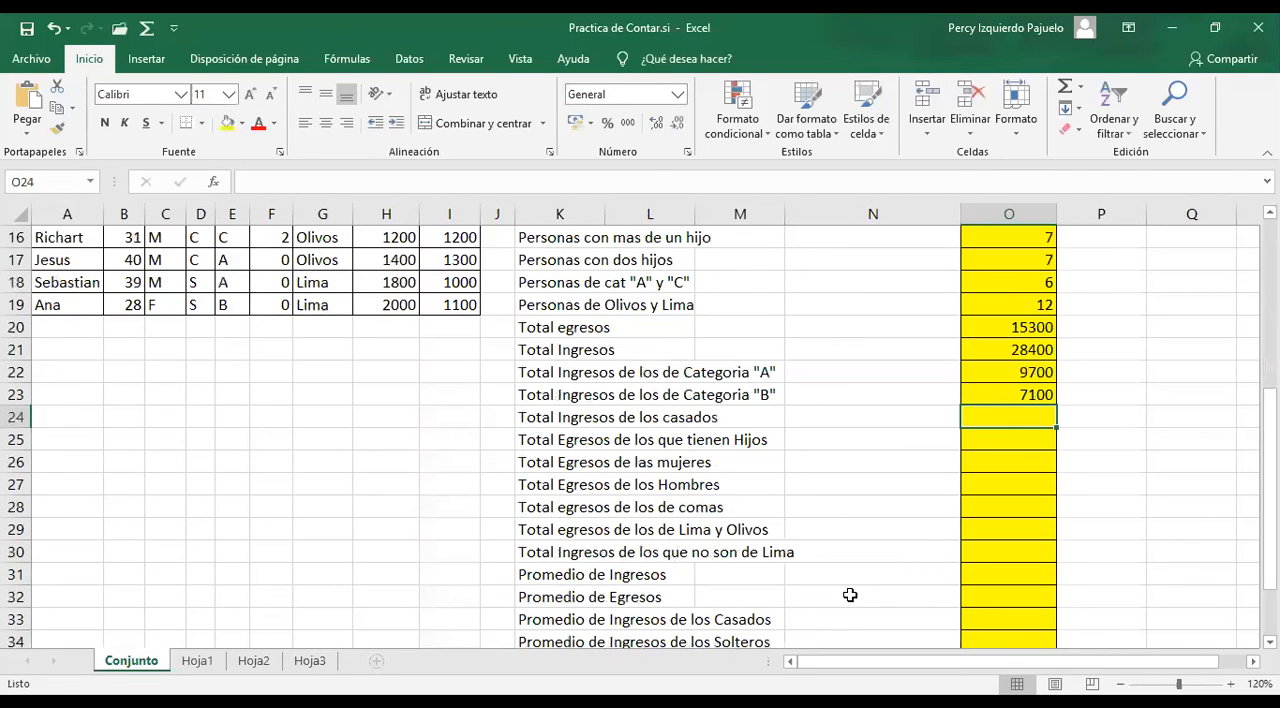
{"action": "scroll", "coordinate": [850, 595], "scroll_direction": "up", "scroll_amount": 1}
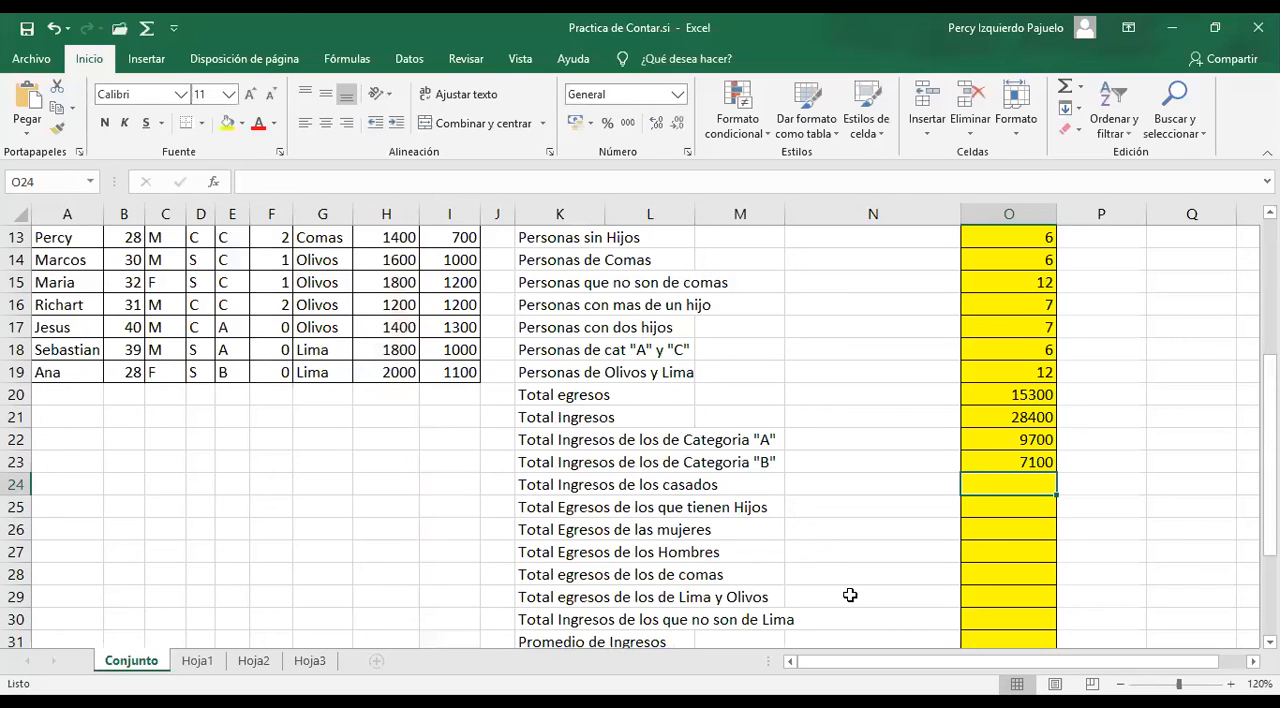
{"action": "type", "text": "="}
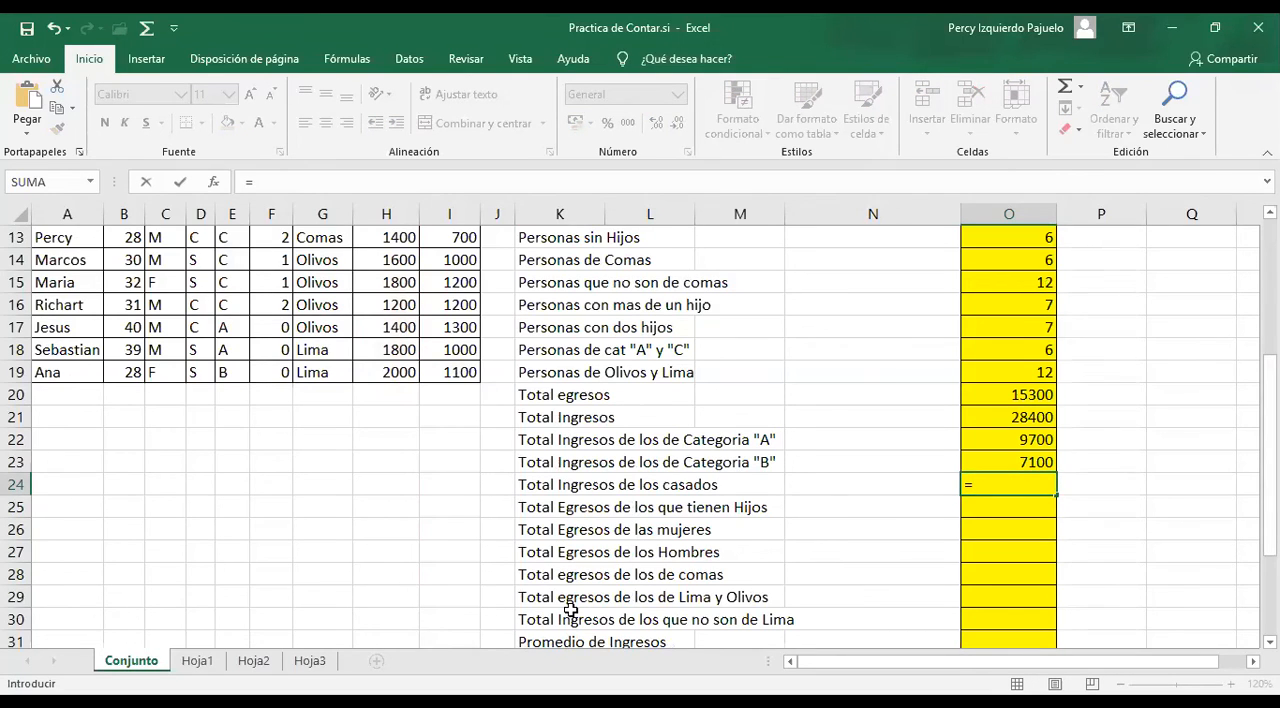
{"action": "type", "text": "SUMAR.SI("}
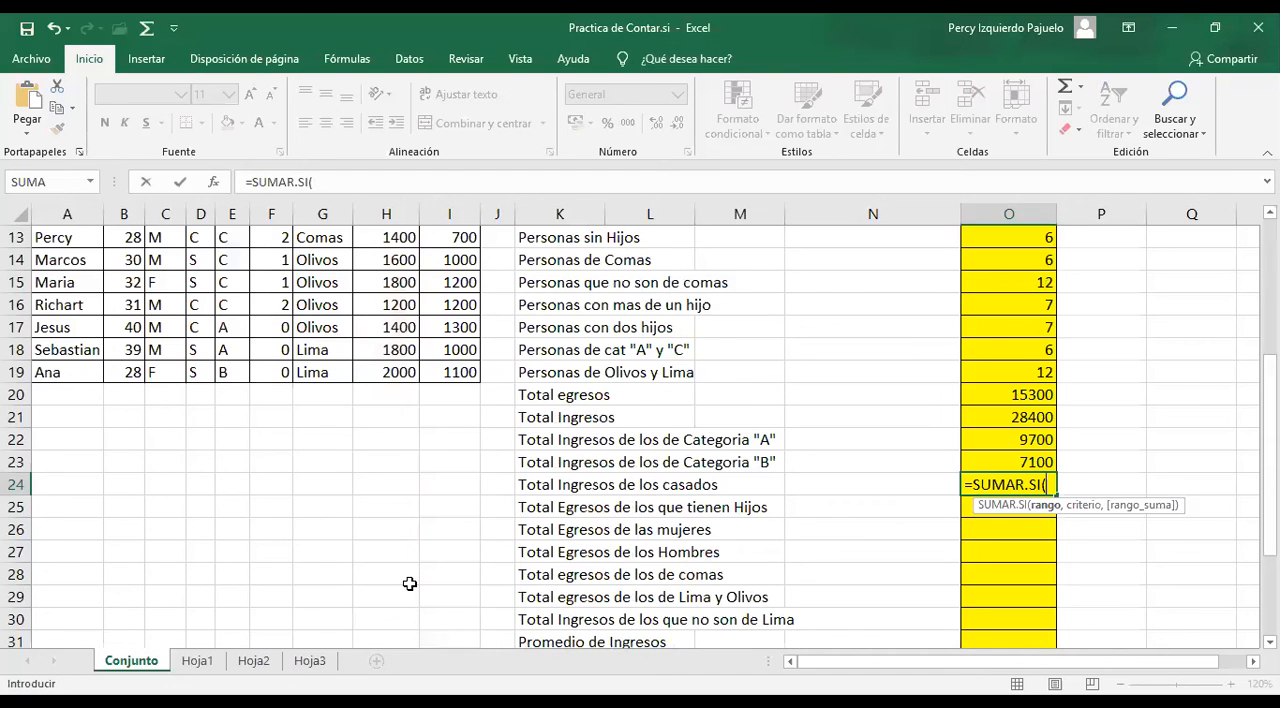
{"action": "scroll", "coordinate": [285, 356], "scroll_direction": "up", "scroll_amount": 4}
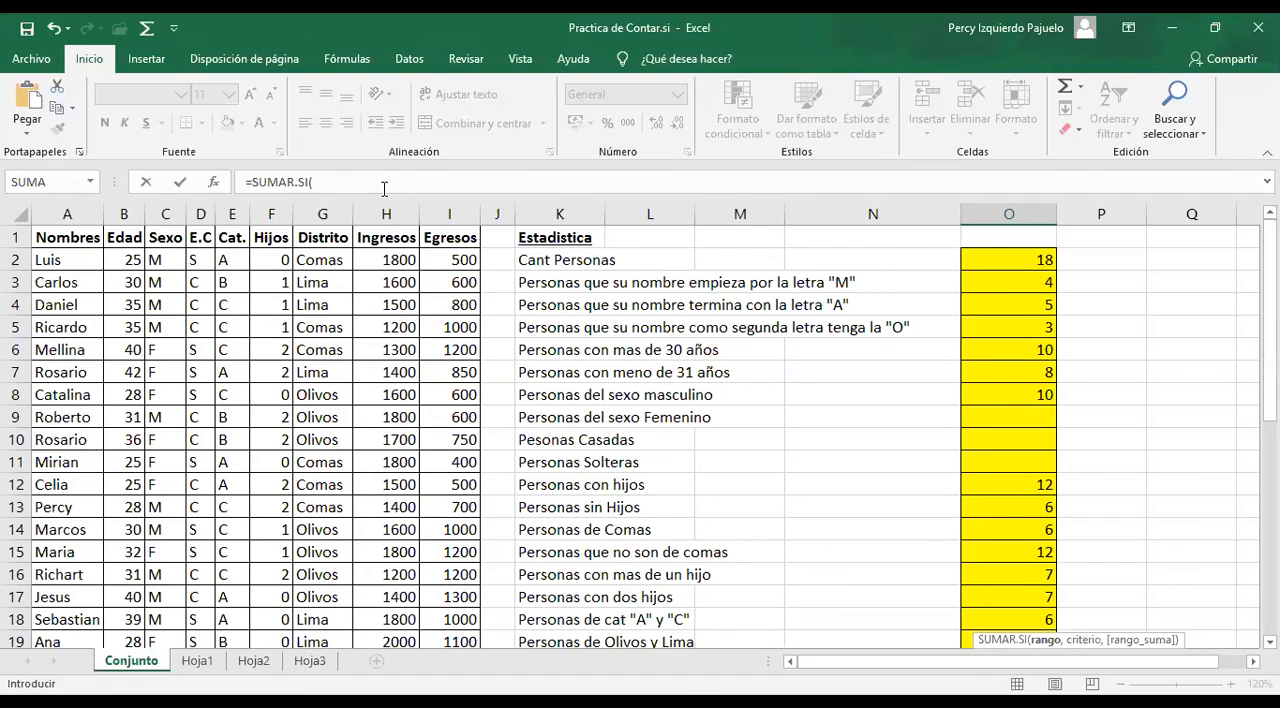
{"action": "left_click", "coordinate": [384, 189]}
Complete the O24 formula with criterion "C" and the Ingresos cells H2:H19 as the sum range
{"action": "type", "text": "C\","}
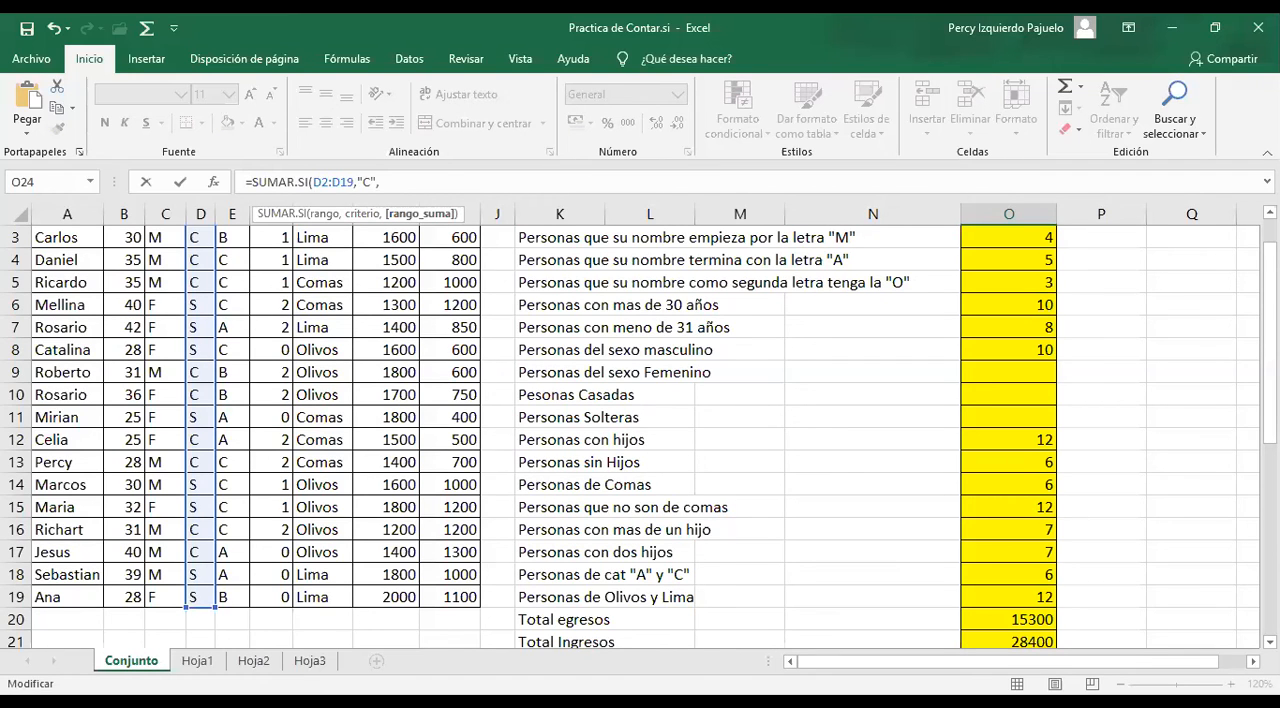
{"action": "scroll", "coordinate": [1182, 347], "scroll_direction": "down", "scroll_amount": 3}
{"action": "scroll", "coordinate": [1182, 347], "scroll_direction": "up", "scroll_amount": 4}
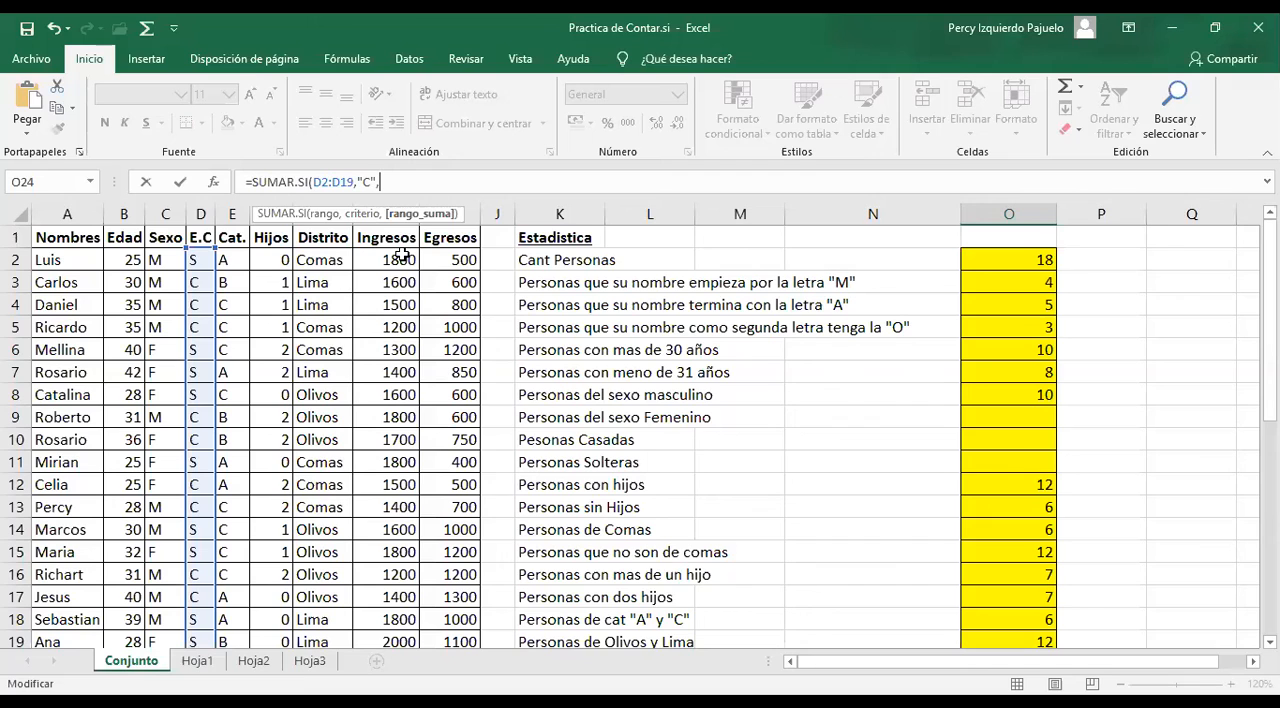
{"action": "left_click_drag", "start_coordinate": [400, 259], "coordinate": [400, 594]}
{"action": "key", "text": "Return"}
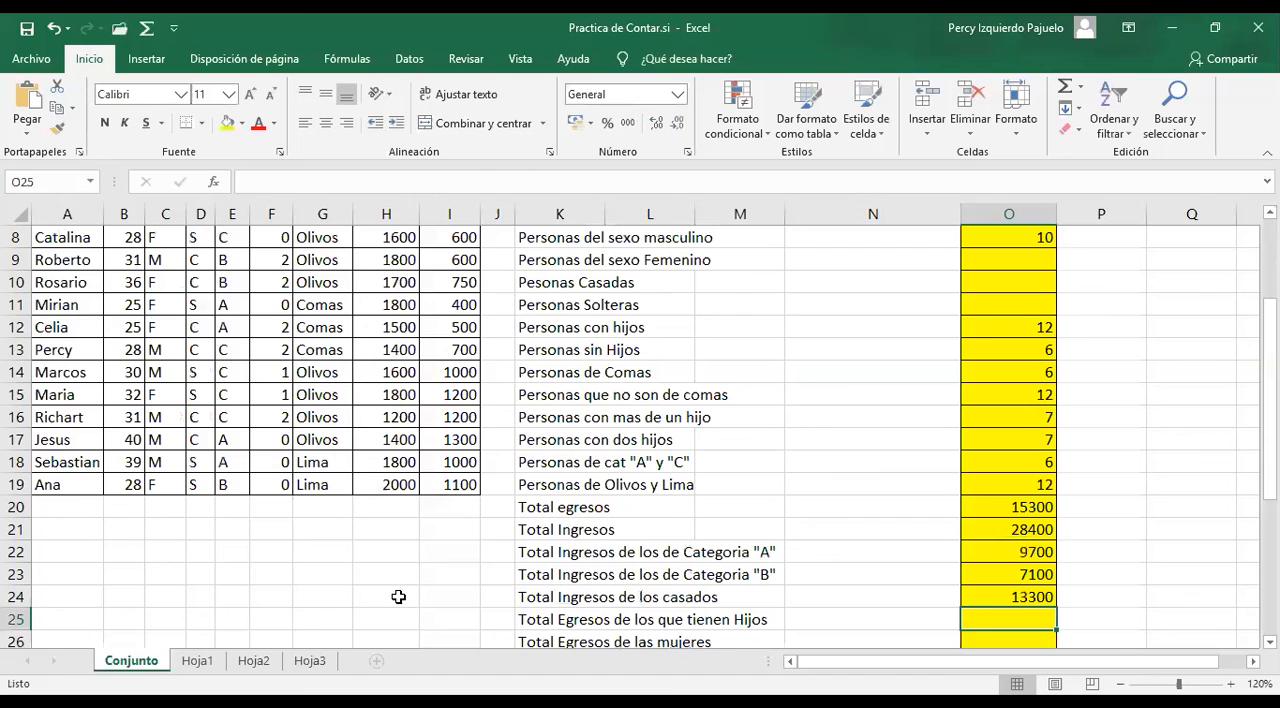
Average the Ingresos column in O31 by entering a PROMEDIO formula over H2:H19
{"action": "scroll", "coordinate": [413, 589], "scroll_direction": "up", "scroll_amount": 2}
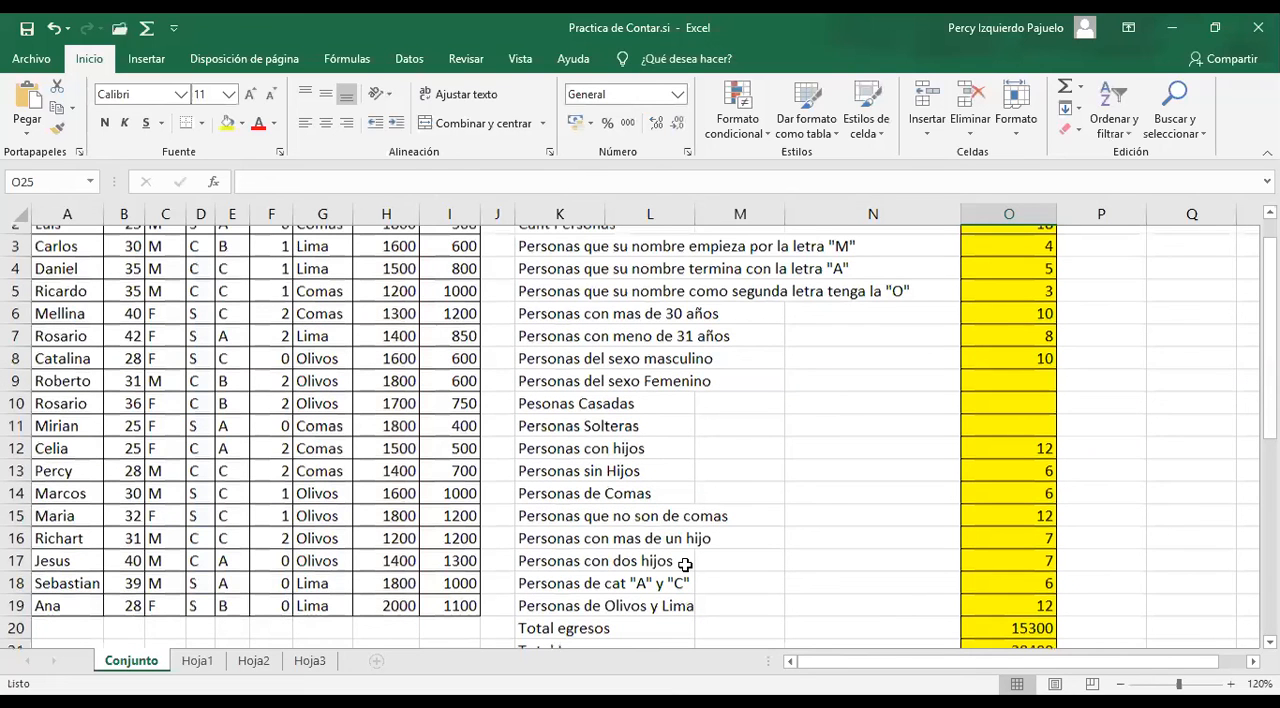
{"action": "scroll", "coordinate": [685, 565], "scroll_direction": "down", "scroll_amount": 5}
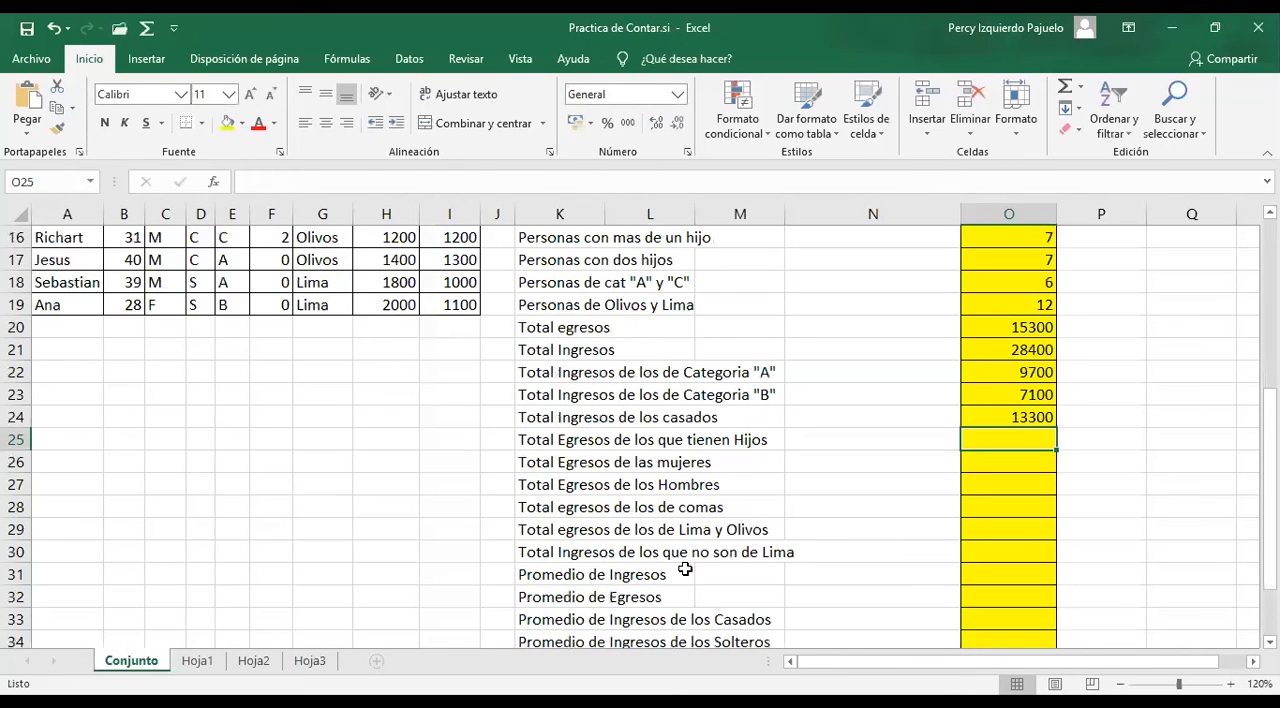
{"action": "scroll", "coordinate": [987, 516], "scroll_direction": "down", "scroll_amount": 1}
{"action": "key", "text": "Down"}
{"action": "key", "text": "Down"}
{"action": "key", "text": "Down"}
{"action": "key", "text": "Down"}
{"action": "key", "text": "Down"}
{"action": "key", "text": "Down"}
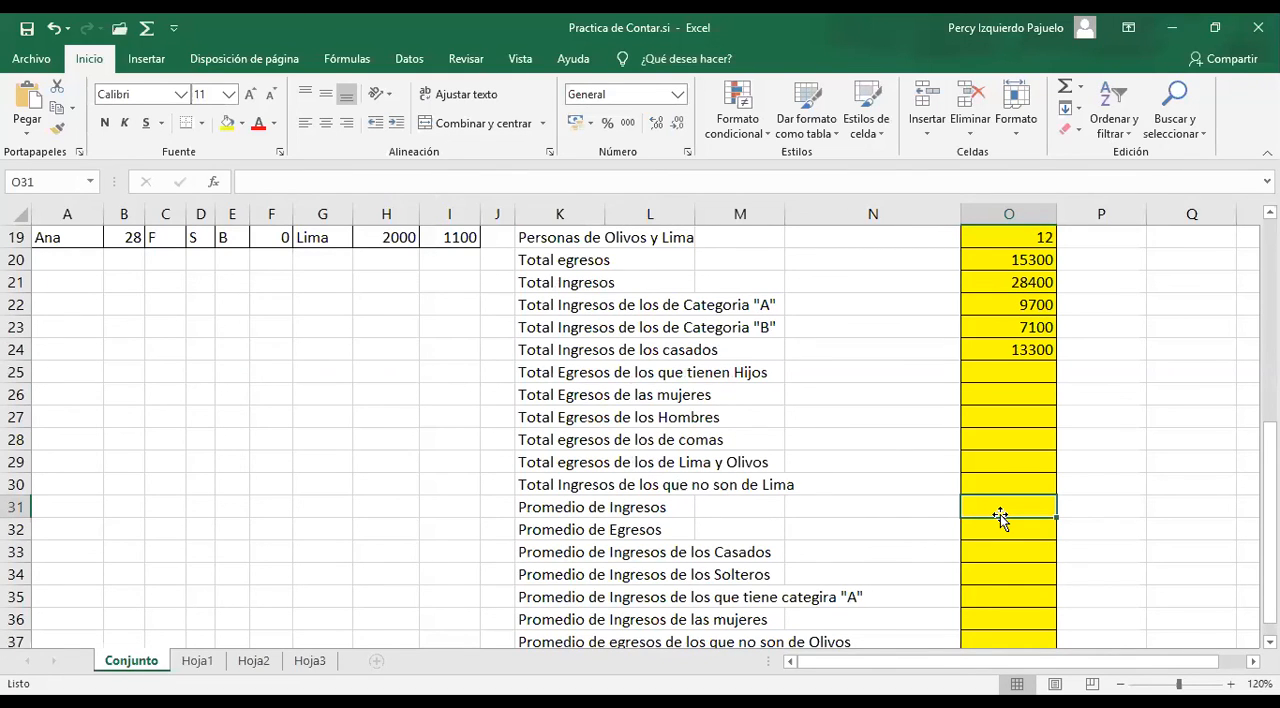
{"action": "type", "text": "="}
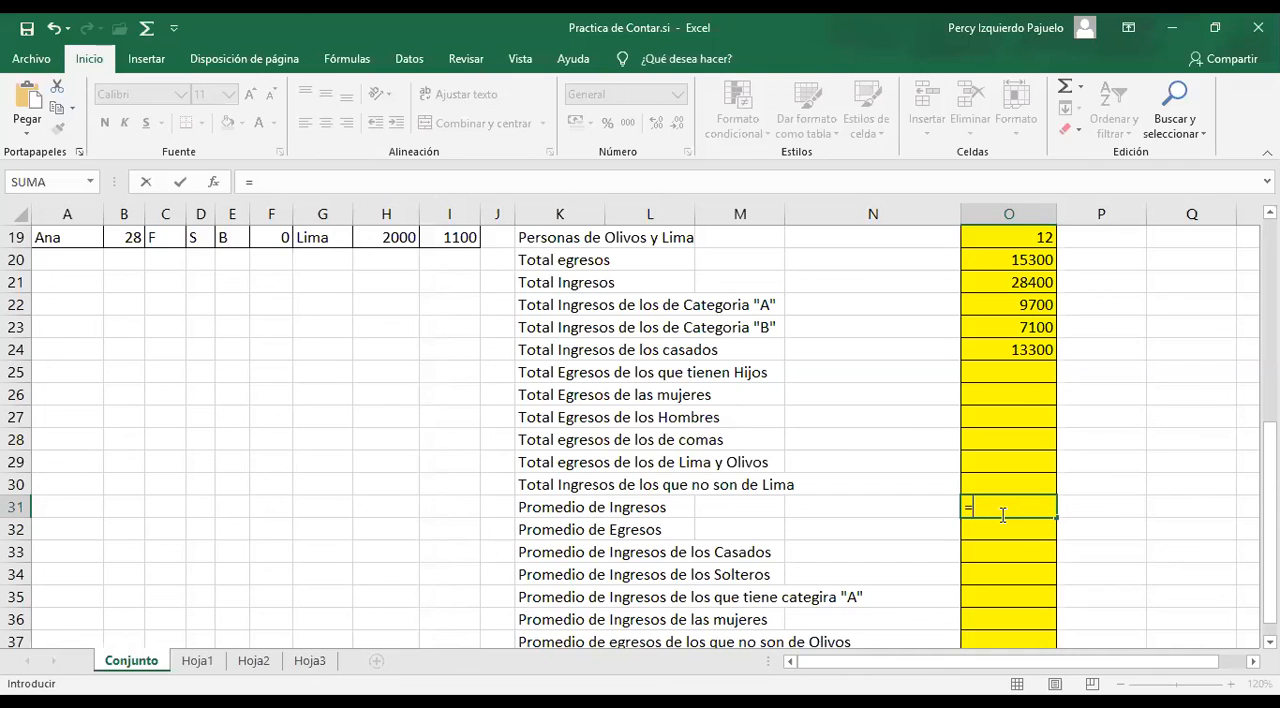
{"action": "type", "text": "PROMEDIO("}
{"action": "scroll", "coordinate": [403, 262], "scroll_direction": "up", "scroll_amount": 6}
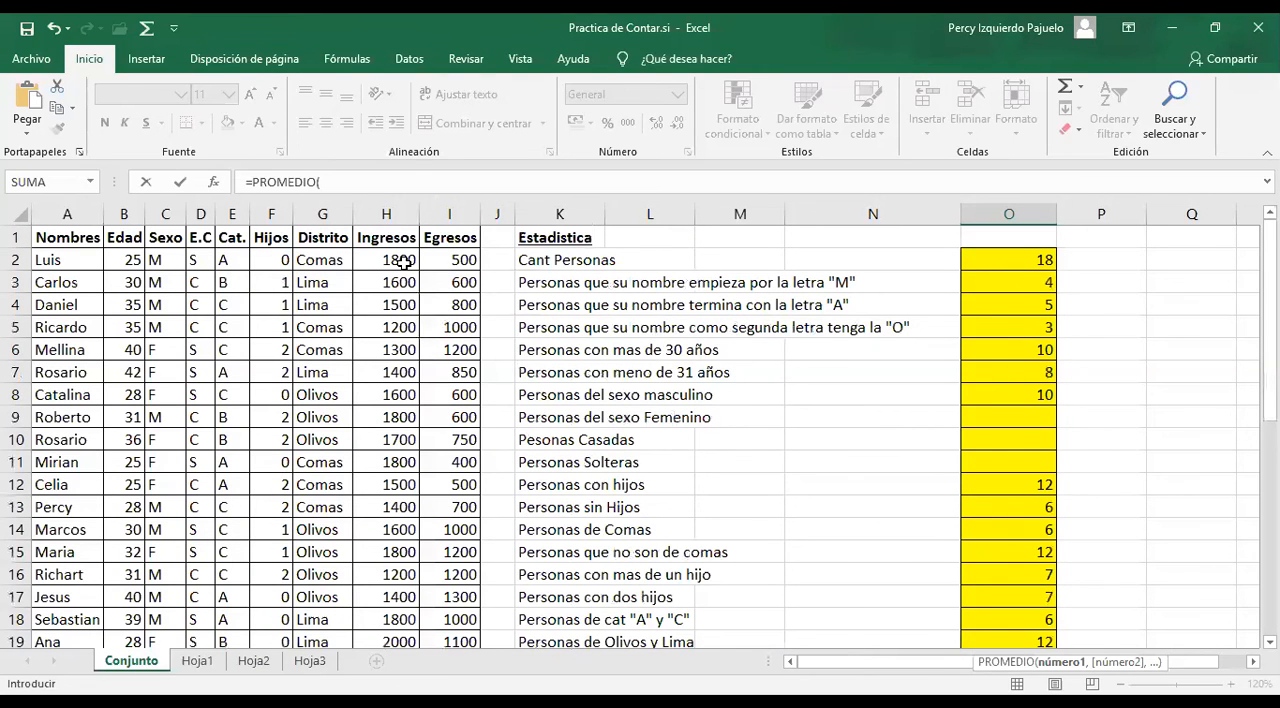
{"action": "left_click", "coordinate": [404, 262]}
{"action": "key", "text": "ctrl+shift+Down"}
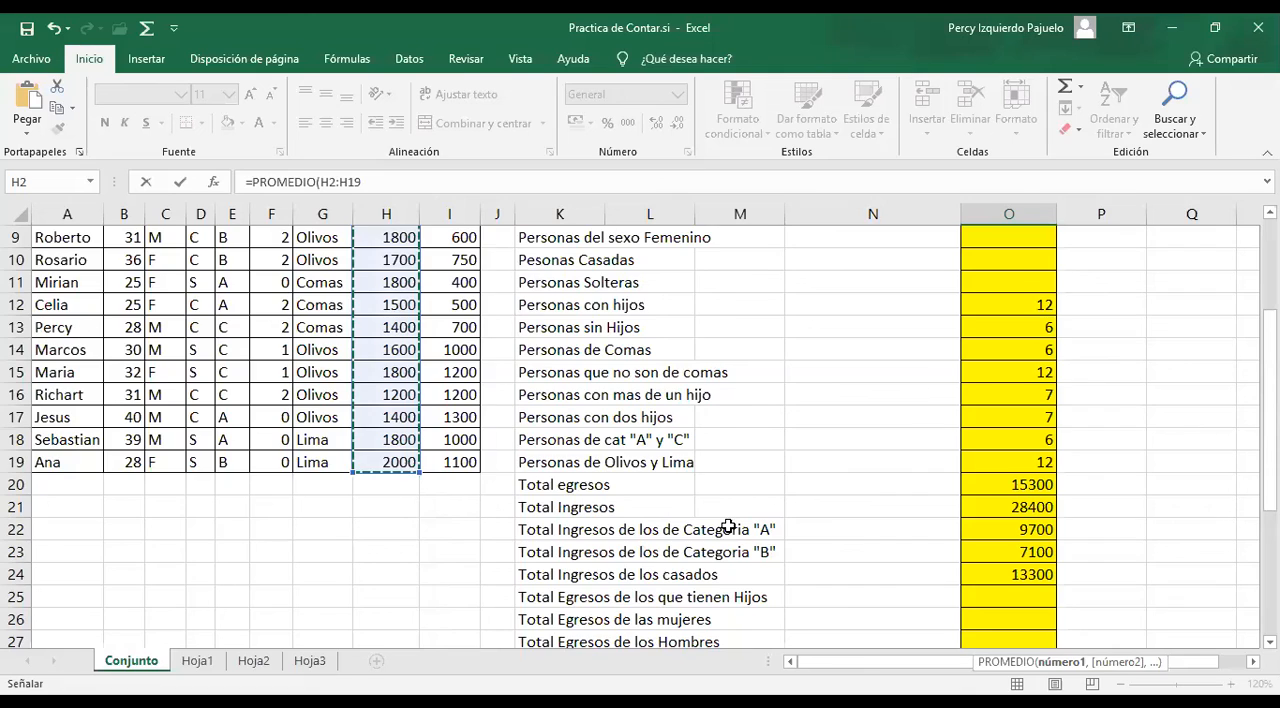
{"action": "scroll", "coordinate": [728, 526], "scroll_direction": "down", "scroll_amount": 4}
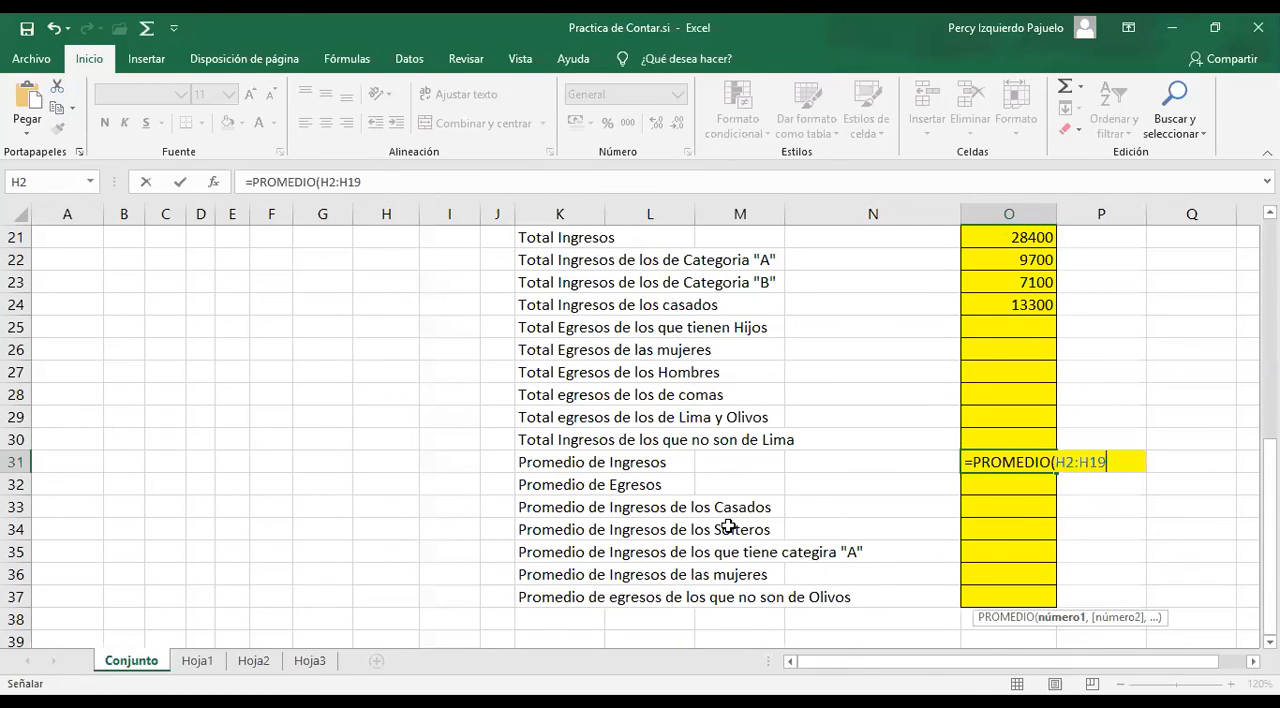
{"action": "key", "text": "Return"}
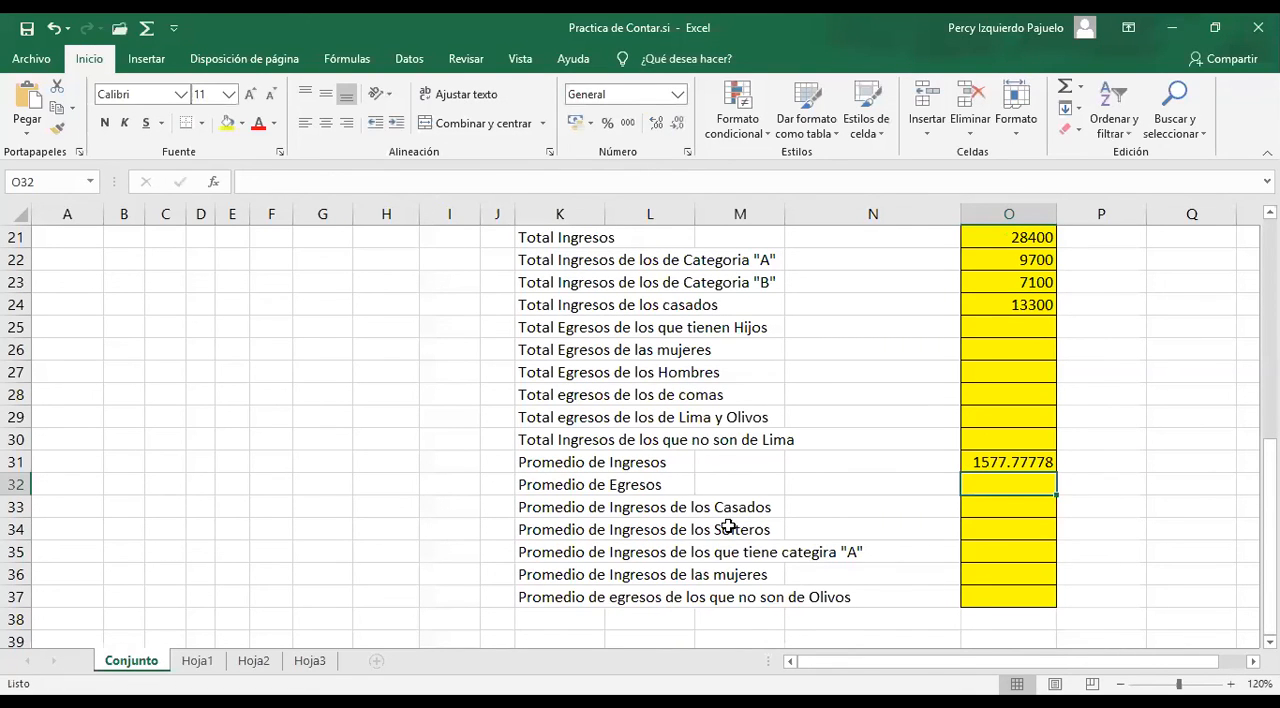
Average the Egresos column in O32 by entering a PROMEDIO formula over I2:I19
{"action": "type", "text": "="}
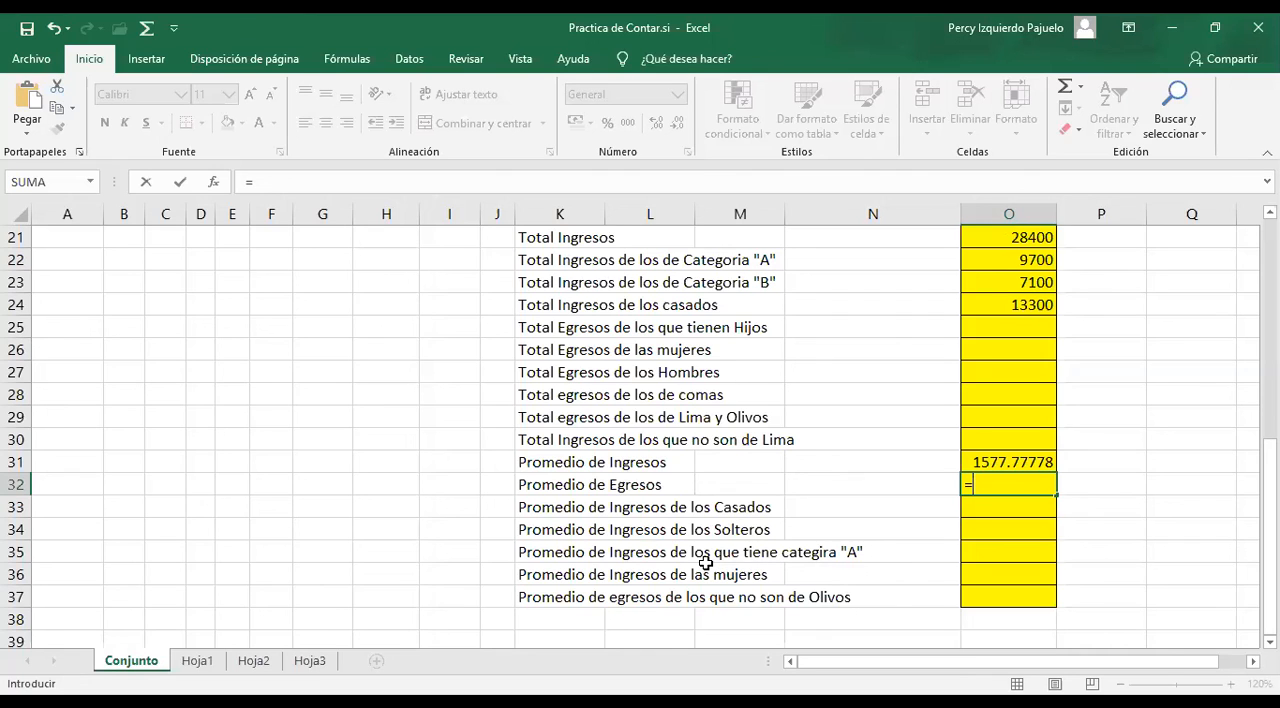
{"action": "type", "text": "PROMEDIO(I2:I19"}
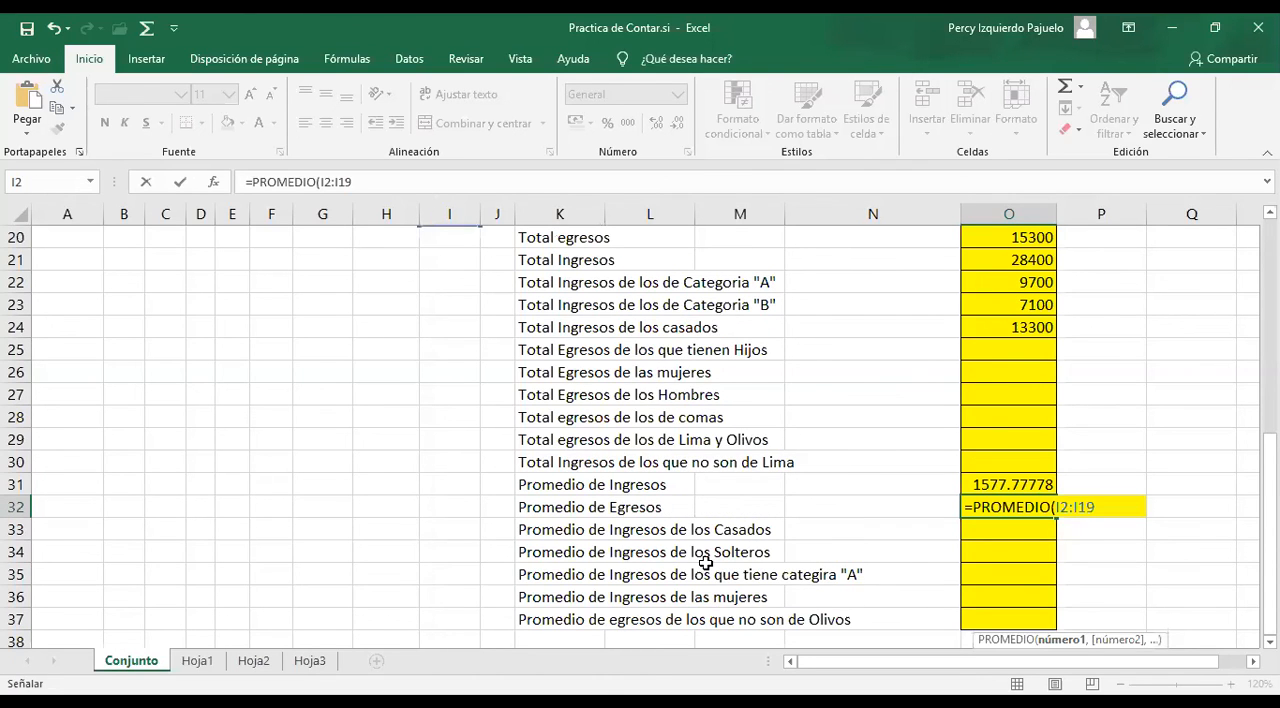
{"action": "key", "text": "Return"}
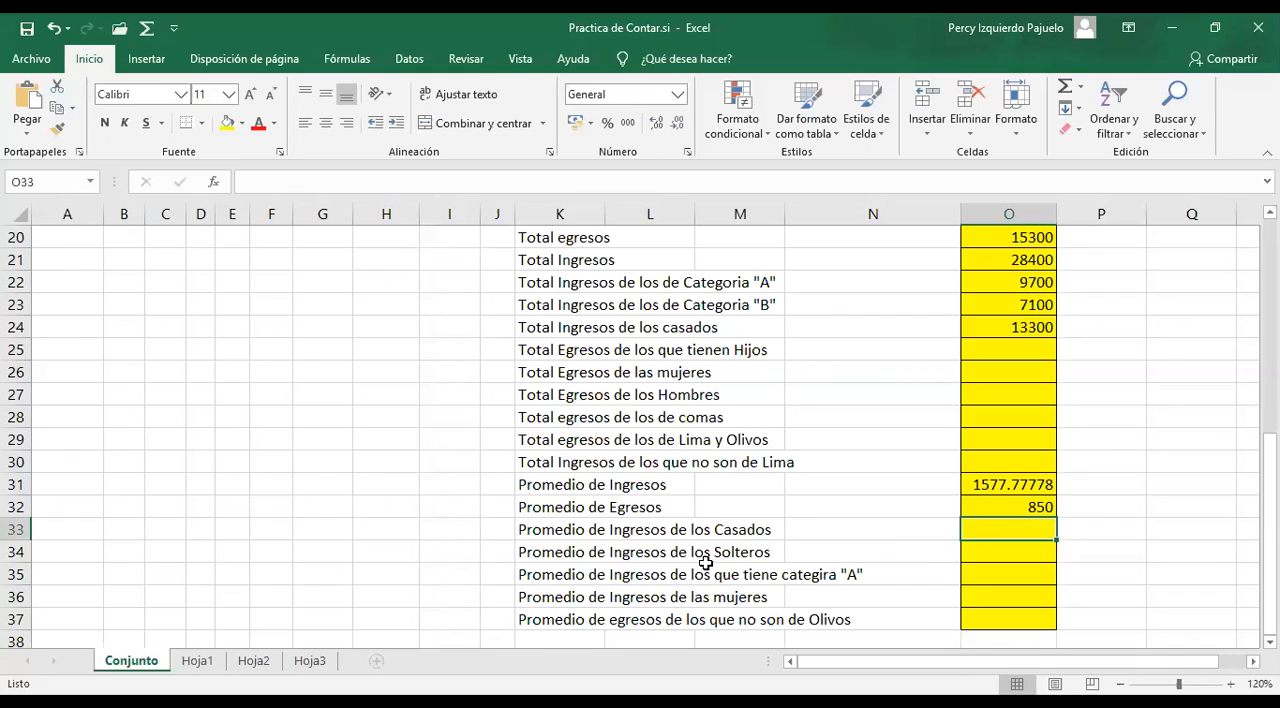
Start a PROMEDIO.SI formula in O33 for the income of married people, using range D2:D19 and criterion "C"
{"action": "type", "text": "=PROMEDIO.SI("}
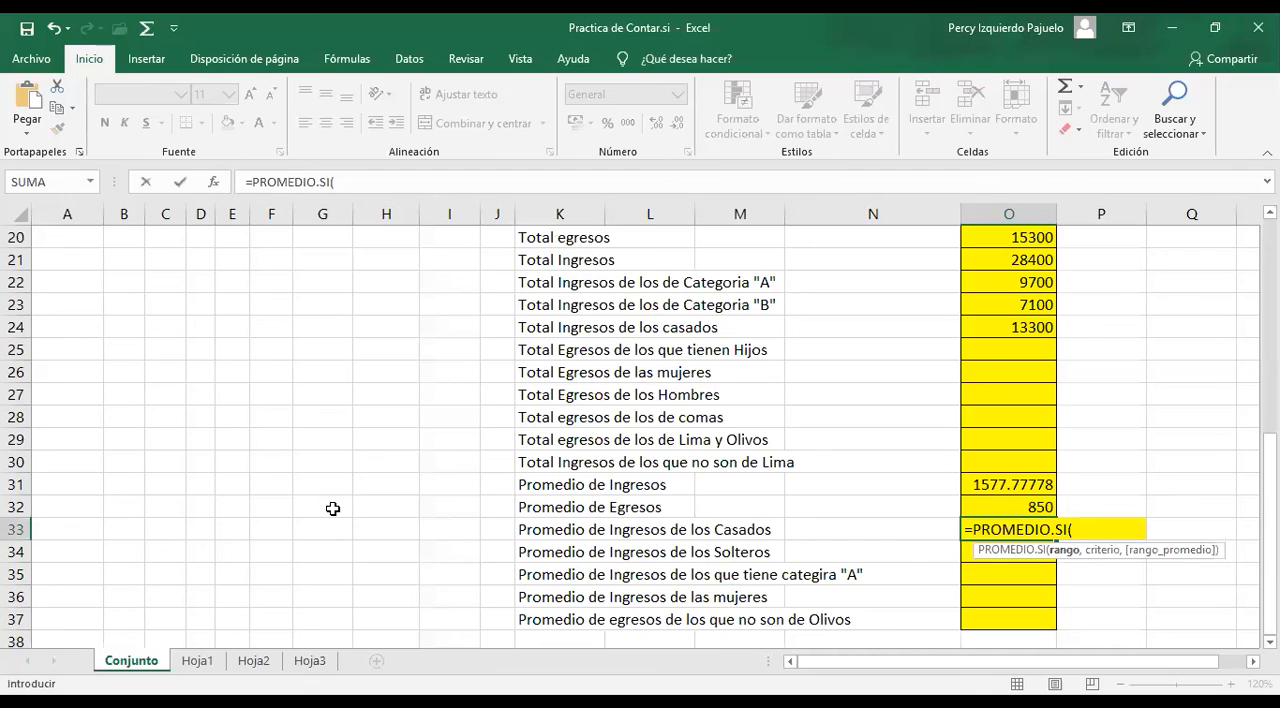
{"action": "scroll", "coordinate": [333, 509], "scroll_direction": "up", "scroll_amount": 1}
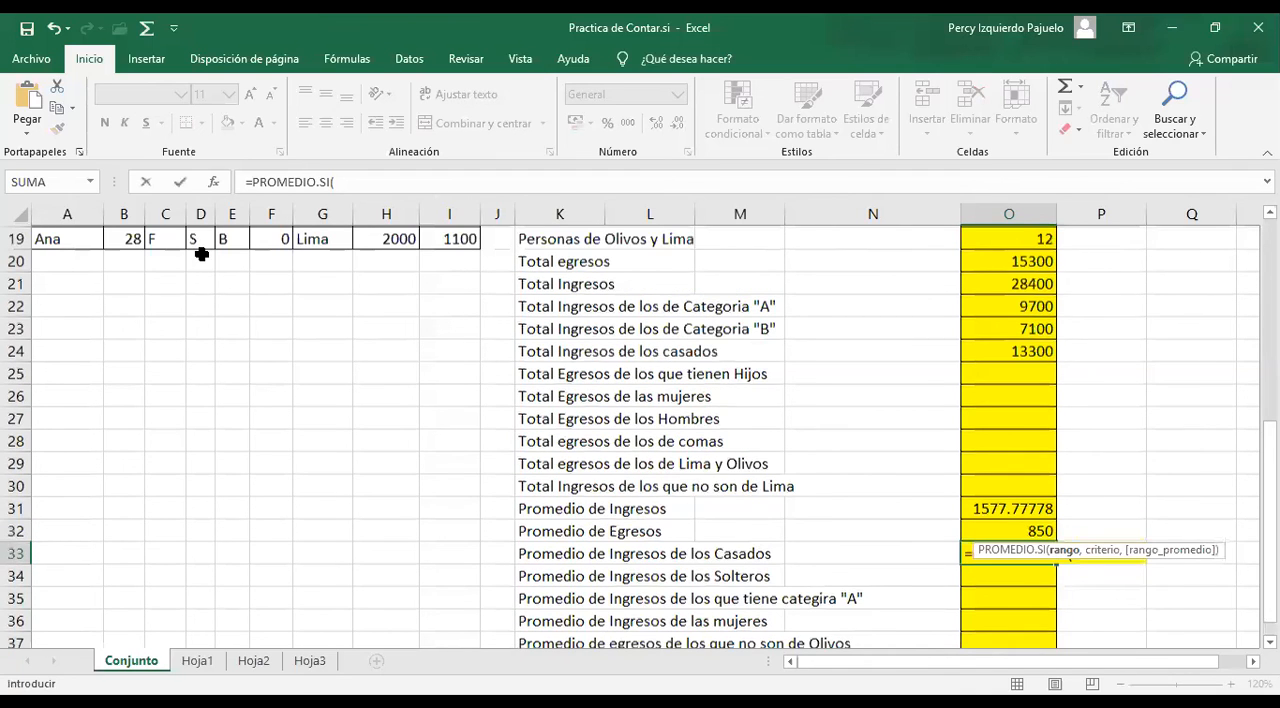
{"action": "scroll", "coordinate": [201, 254], "scroll_direction": "up", "scroll_amount": 6}
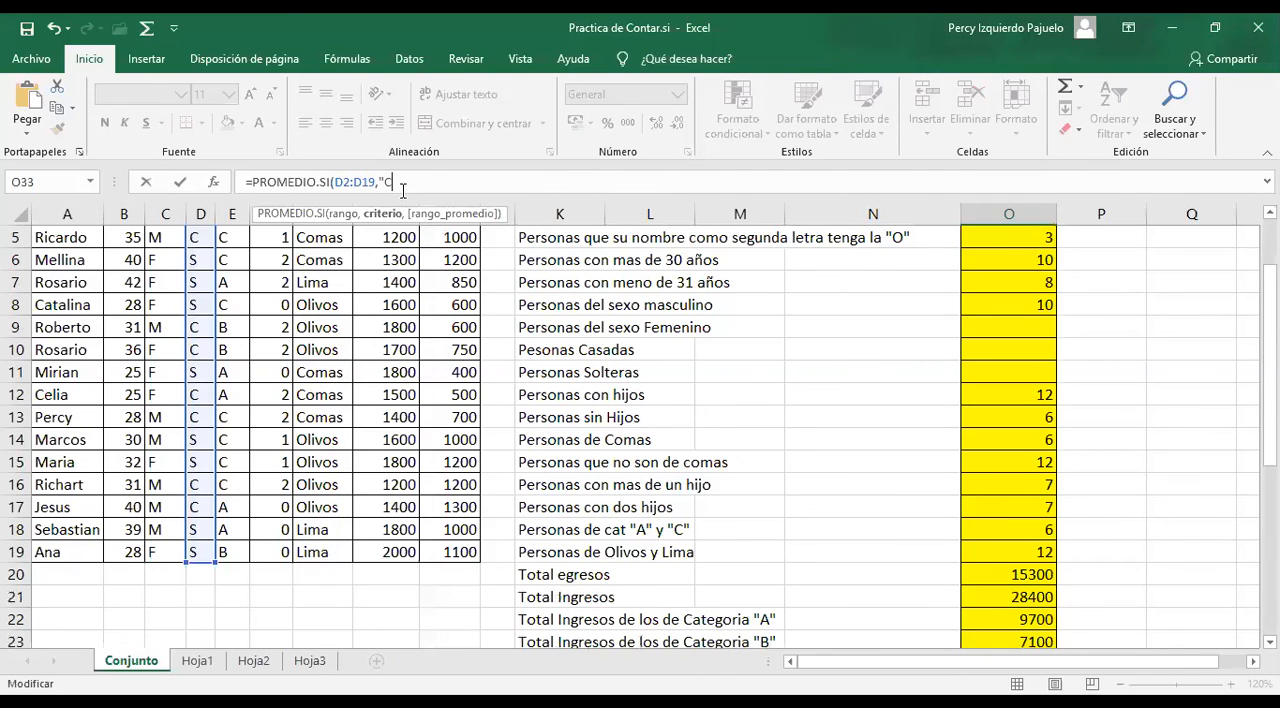
{"action": "type", "text": "\"C,"}
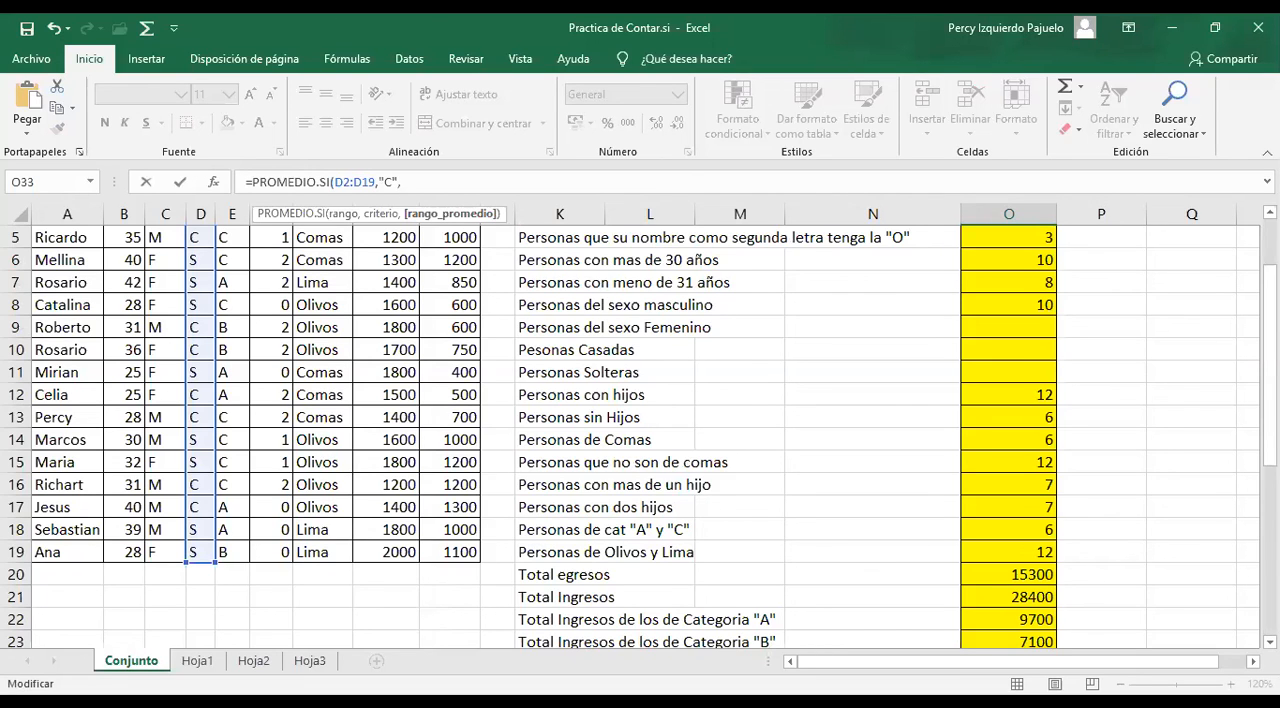
Complete the O33 formula with the Ingresos cells H2:H19 as the average range and enter it
{"action": "left_click_drag", "start_coordinate": [1270, 290], "coordinate": [1270, 425]}
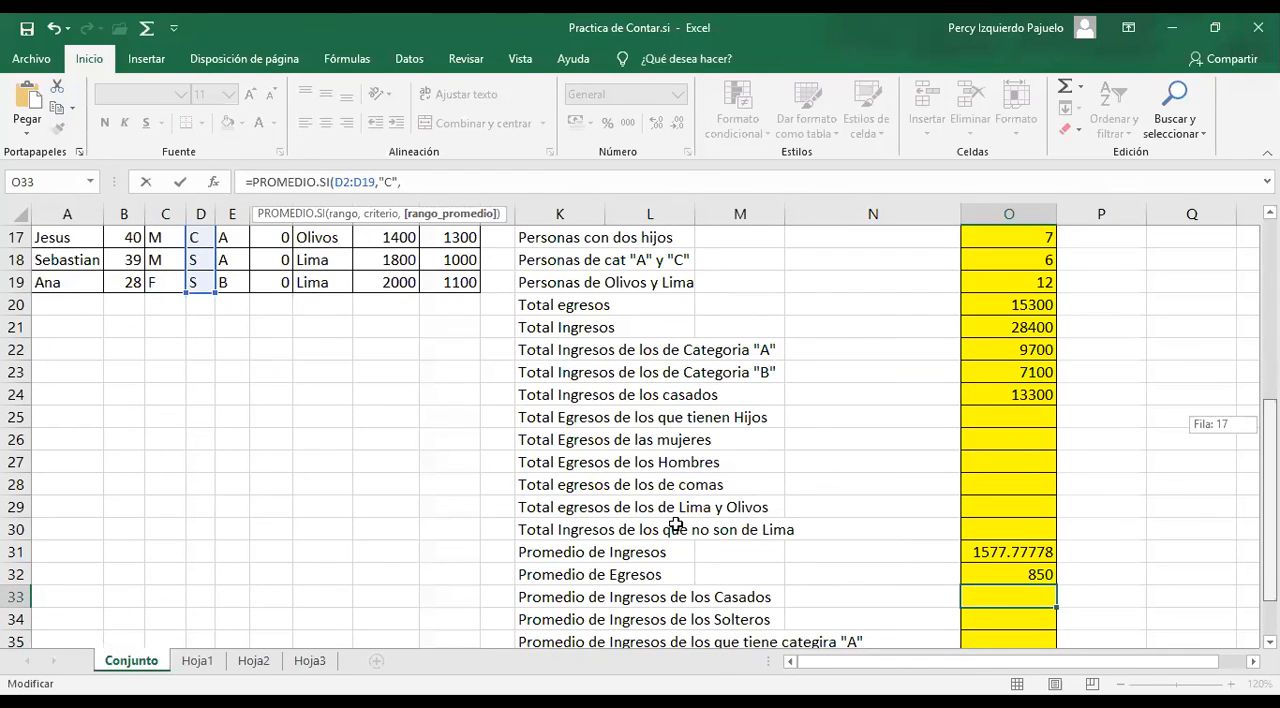
{"action": "scroll", "coordinate": [606, 531], "scroll_direction": "down", "scroll_amount": 1}
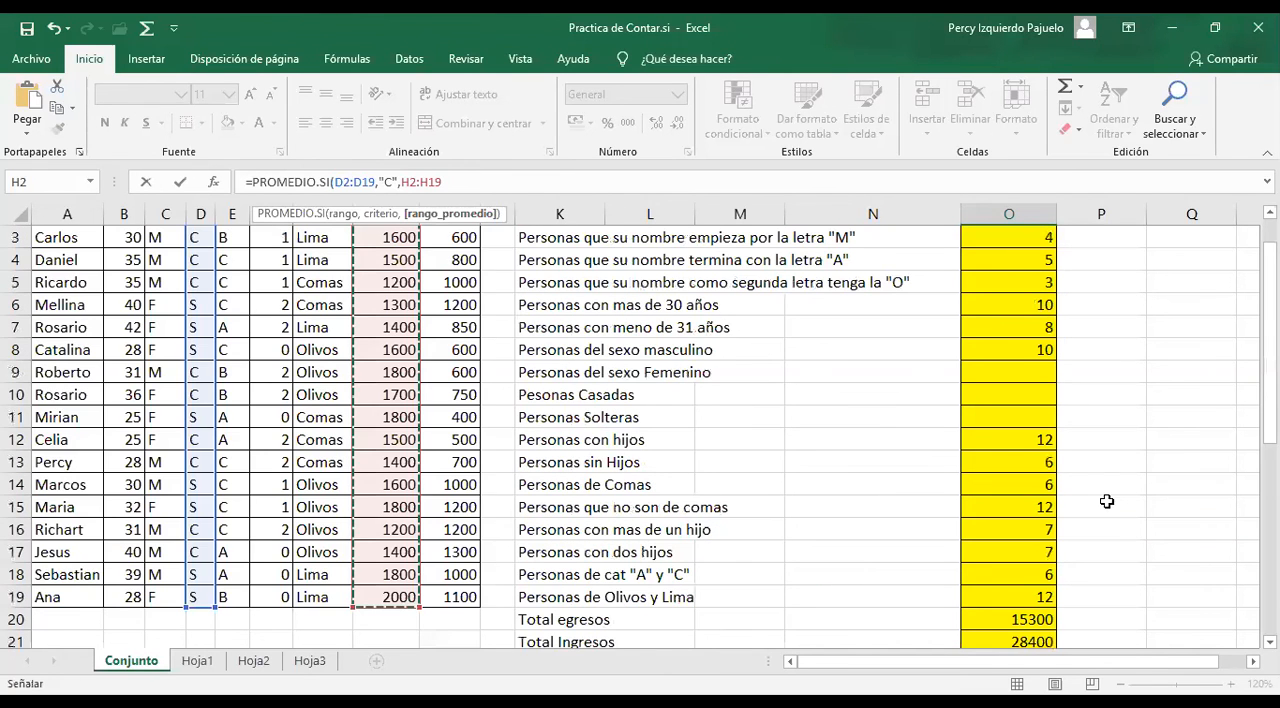
{"action": "left_click_drag", "start_coordinate": [1269, 380], "coordinate": [1269, 537]}
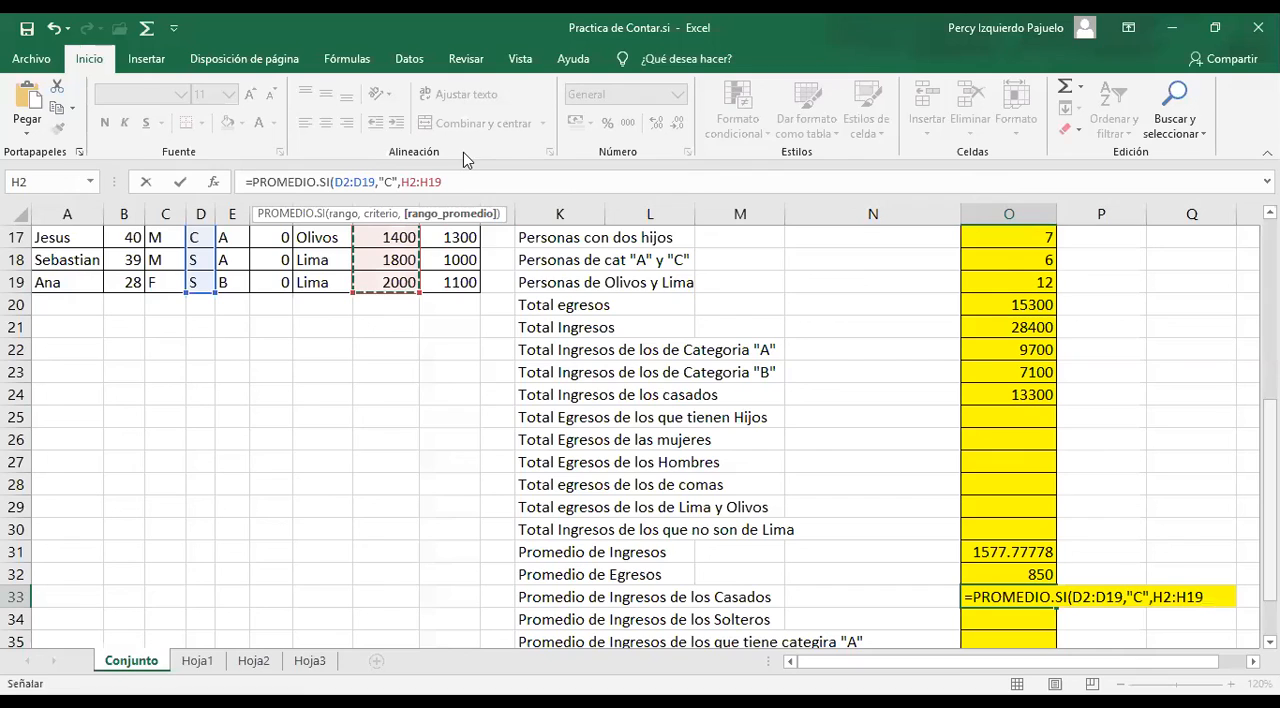
{"action": "left_click", "coordinate": [465, 181]}
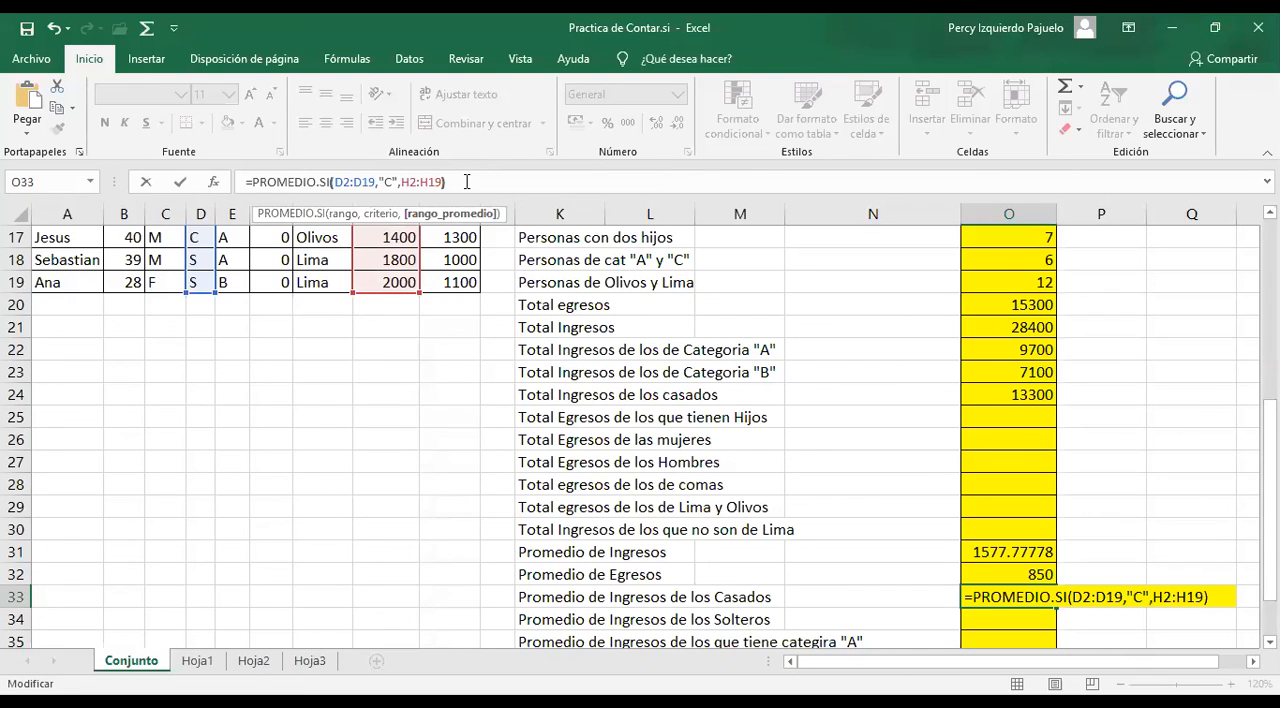
{"action": "type", "text": ")"}
{"action": "key", "text": "Return"}
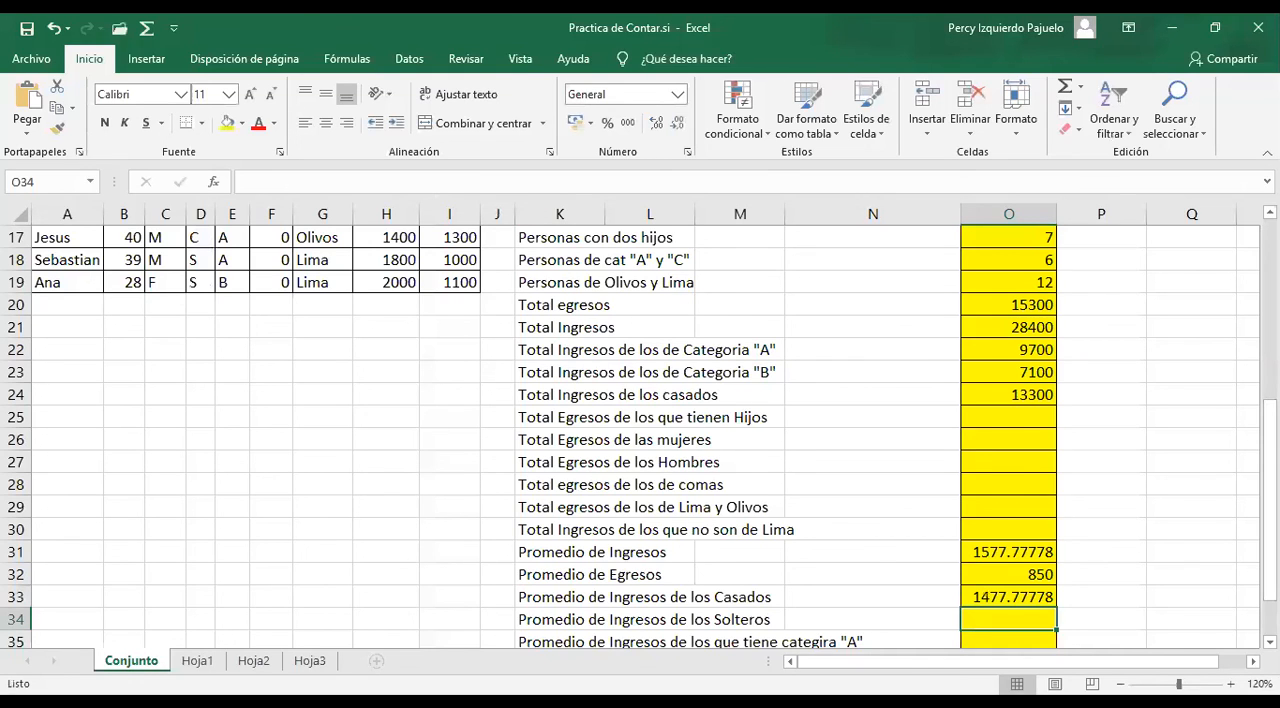
{"action": "scroll", "coordinate": [640, 430], "scroll_direction": "down", "scroll_amount": 2}
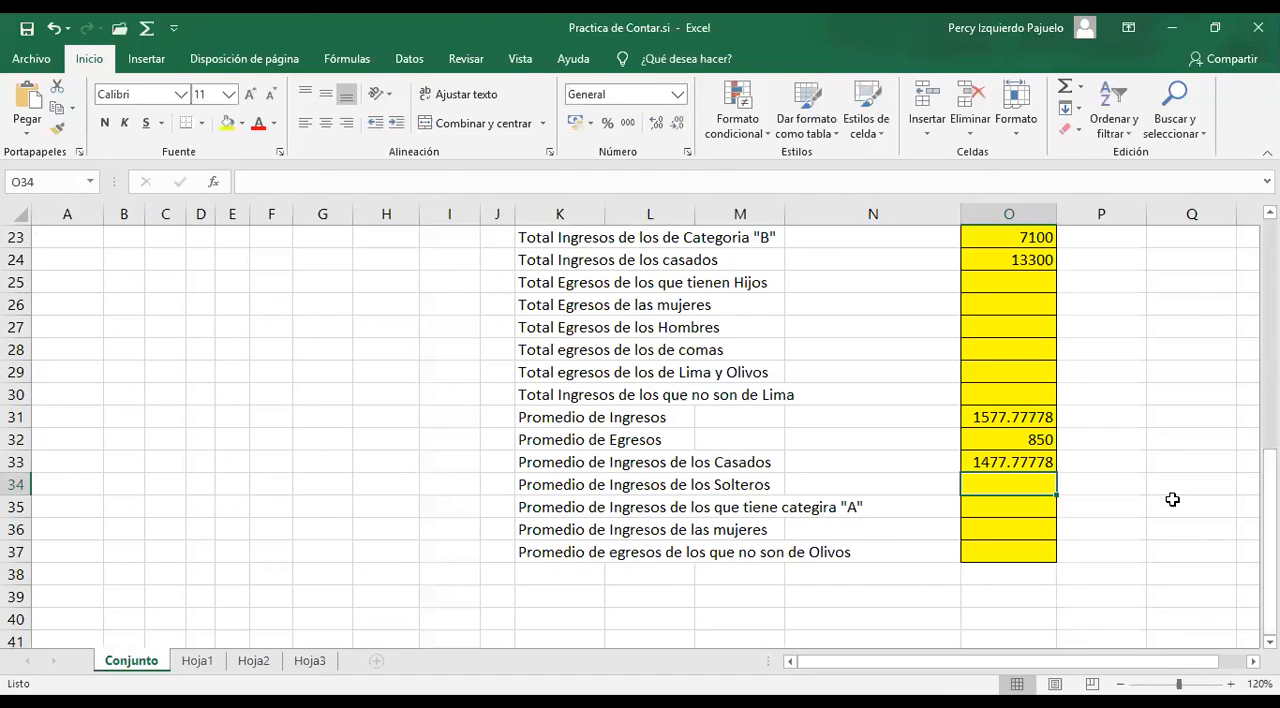
{"action": "key", "text": "alt+Tab"}
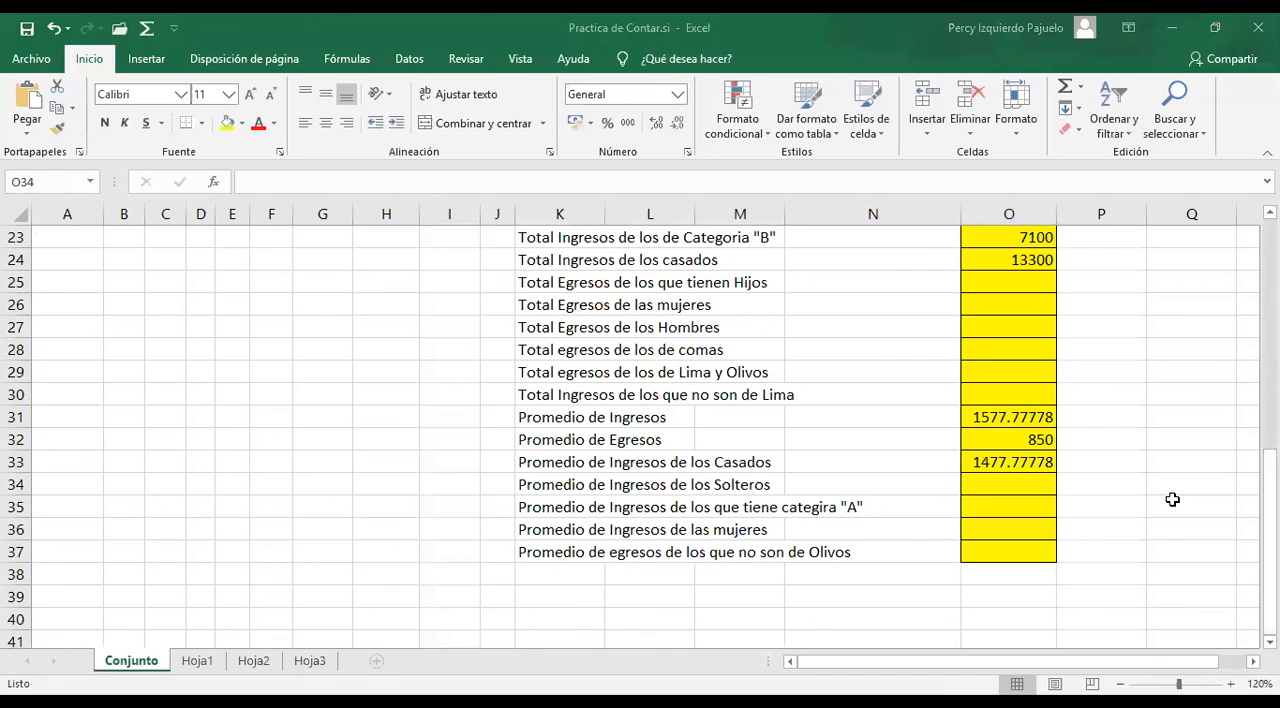